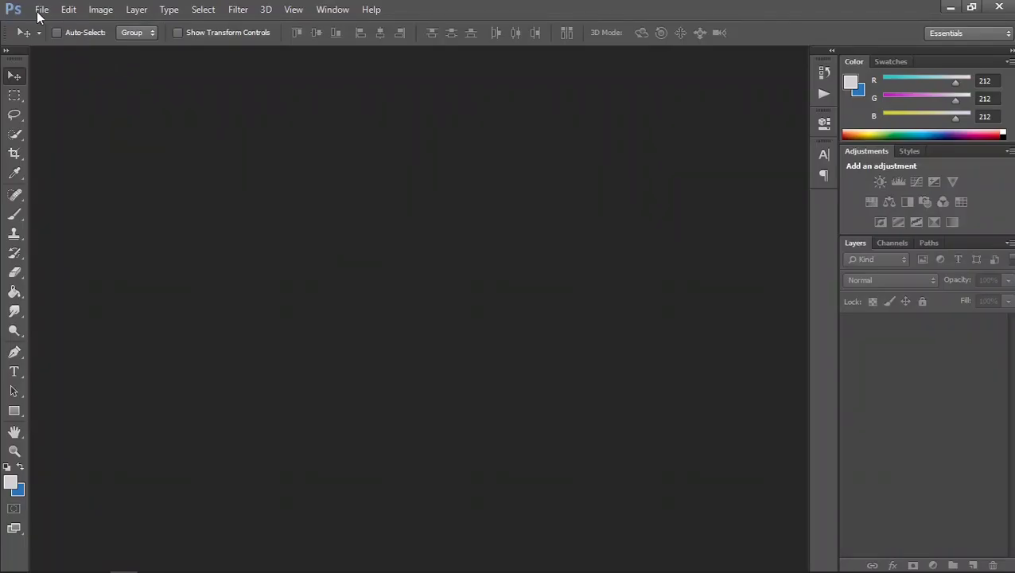
- Create a white document named 'artboard 1' at 3.5 × 2 inches and 300 ppi
{"action": "left_click", "coordinate": [40, 11]}
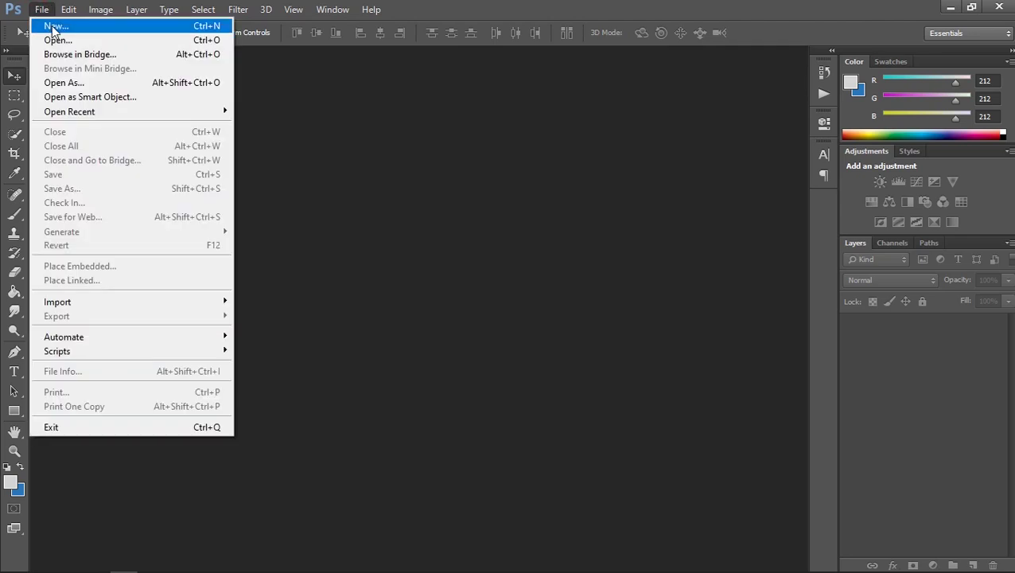
{"action": "left_click", "coordinate": [54, 27]}
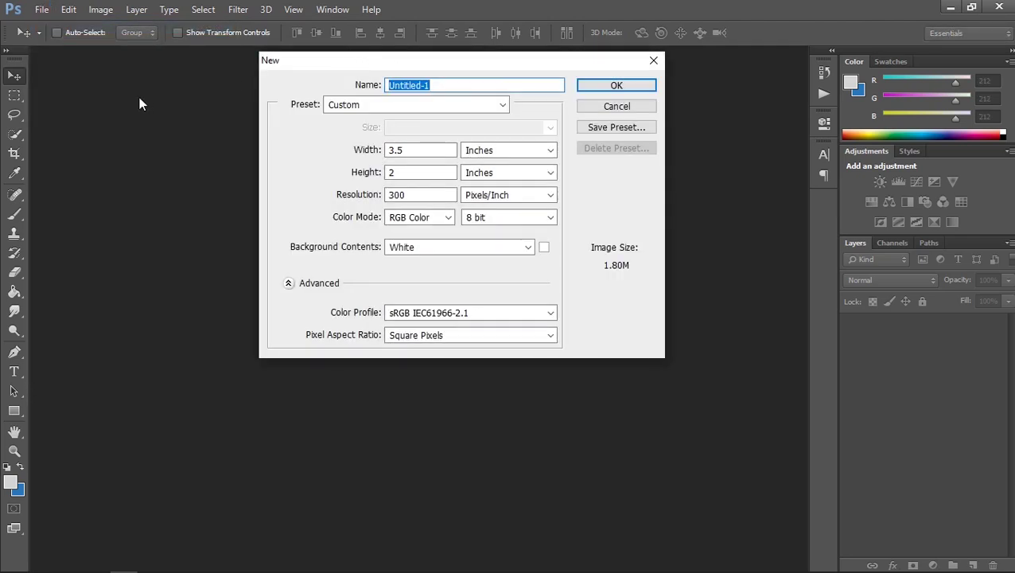
{"action": "type", "text": "artboard 1"}
{"action": "double_click", "coordinate": [450, 150]}
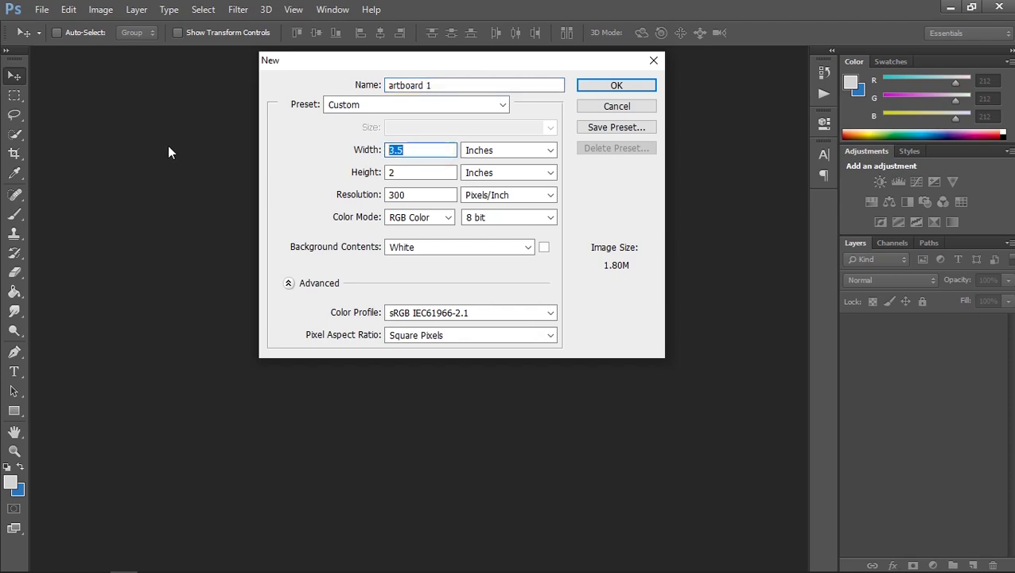
{"action": "double_click", "coordinate": [426, 171]}
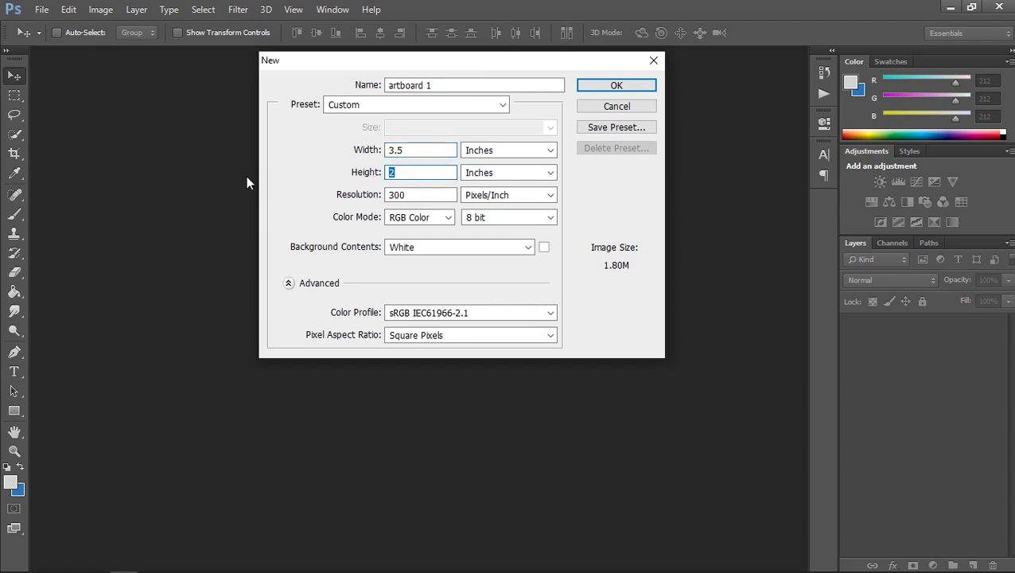
{"action": "double_click", "coordinate": [414, 195]}
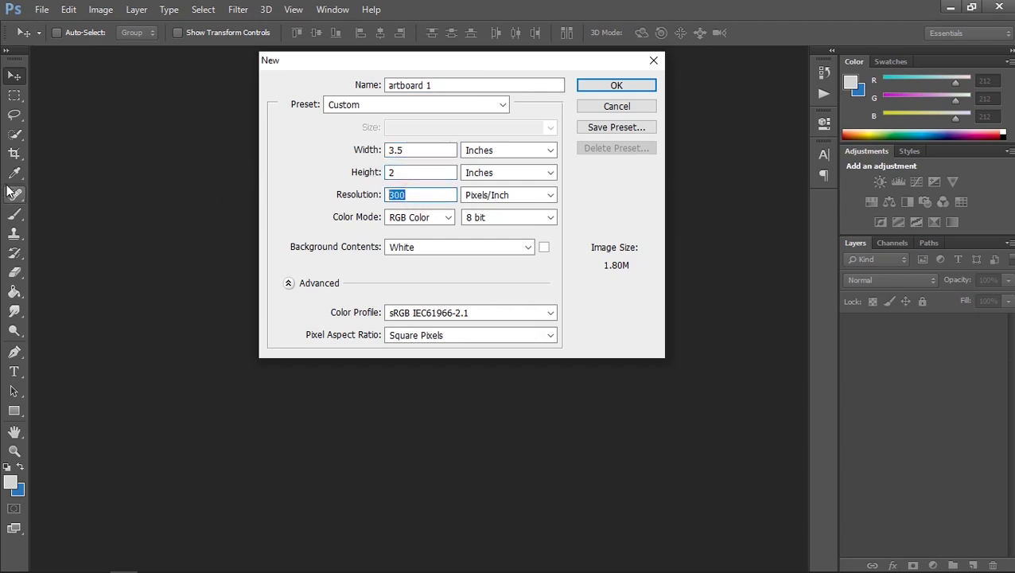
{"action": "left_click", "coordinate": [617, 89]}
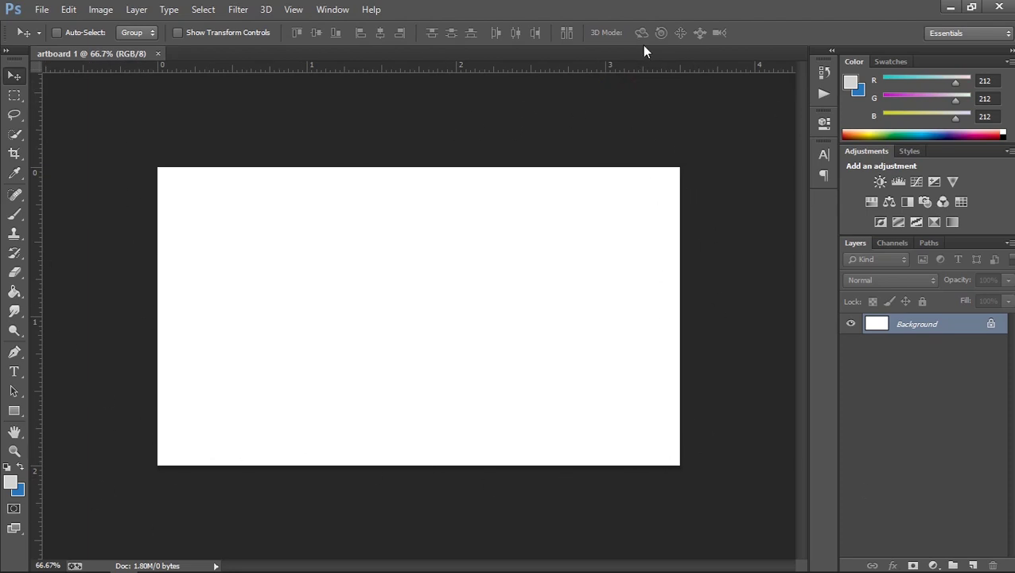
- Create a second white document named 'artboard 2' at 3.5 × 2 inches and 300 ppi
{"action": "left_click", "coordinate": [41, 11]}
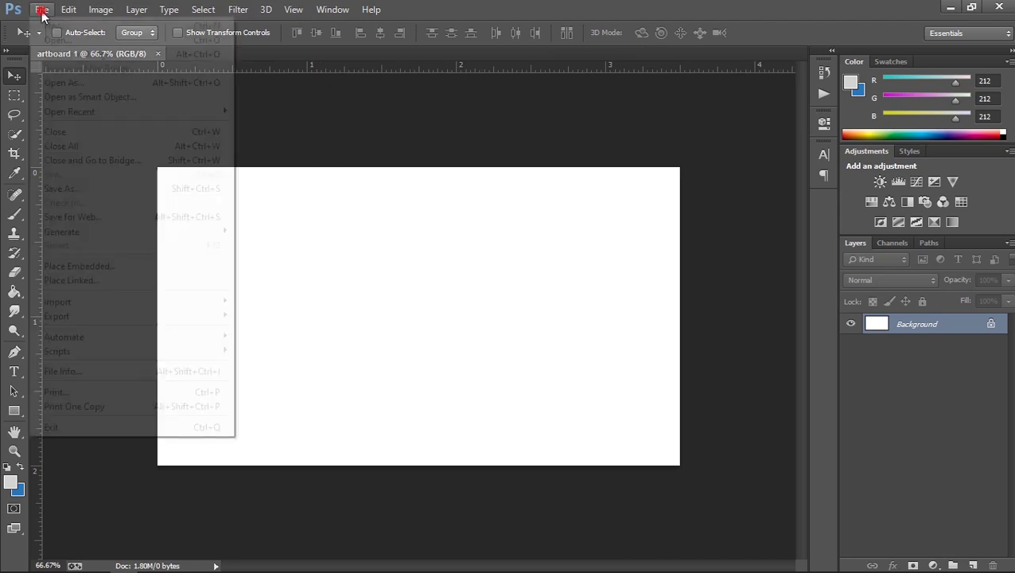
{"action": "left_click", "coordinate": [48, 27]}
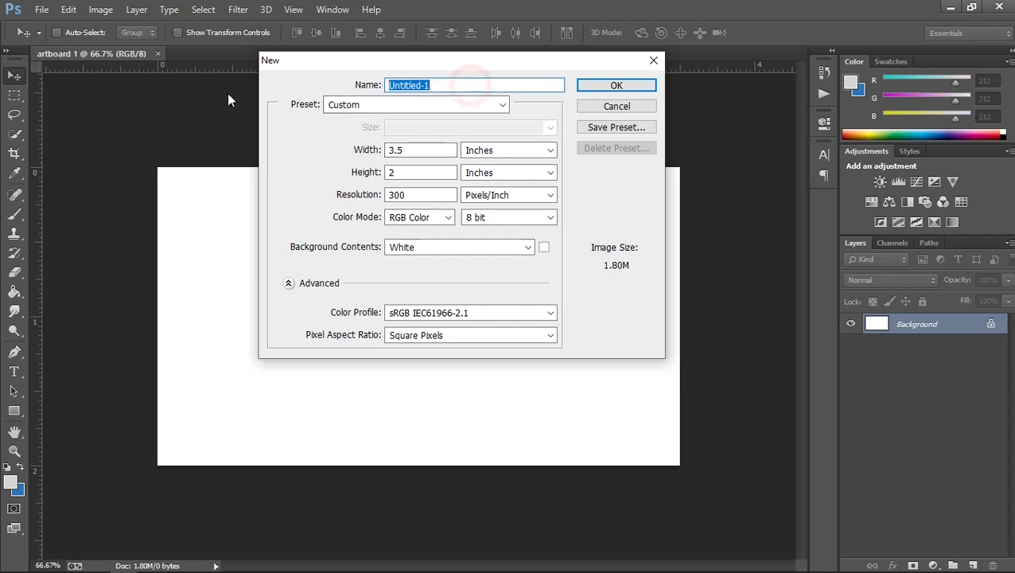
{"action": "type", "text": "artboard 2"}
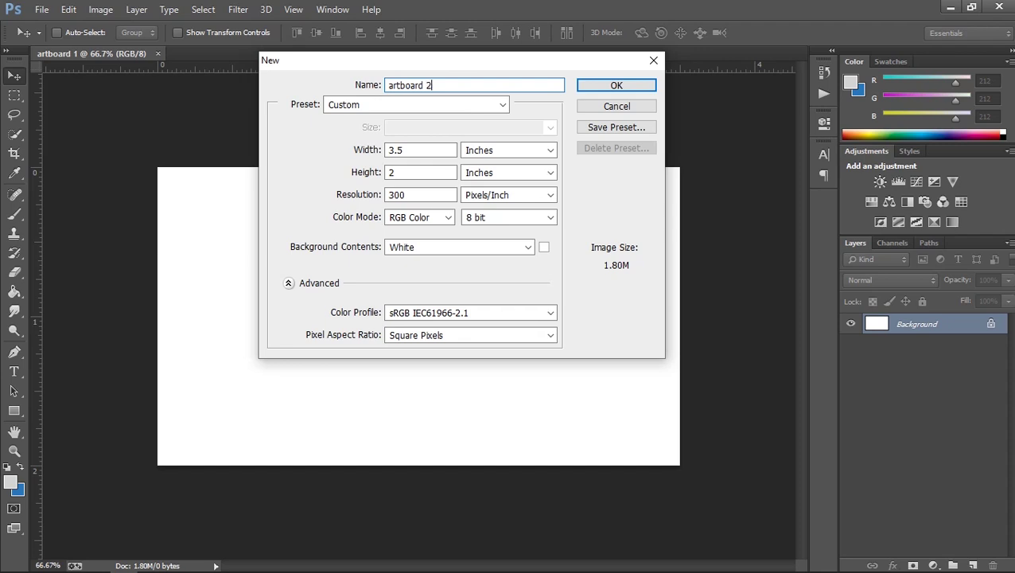
{"action": "left_click_drag", "start_coordinate": [430, 150], "coordinate": [245, 150]}
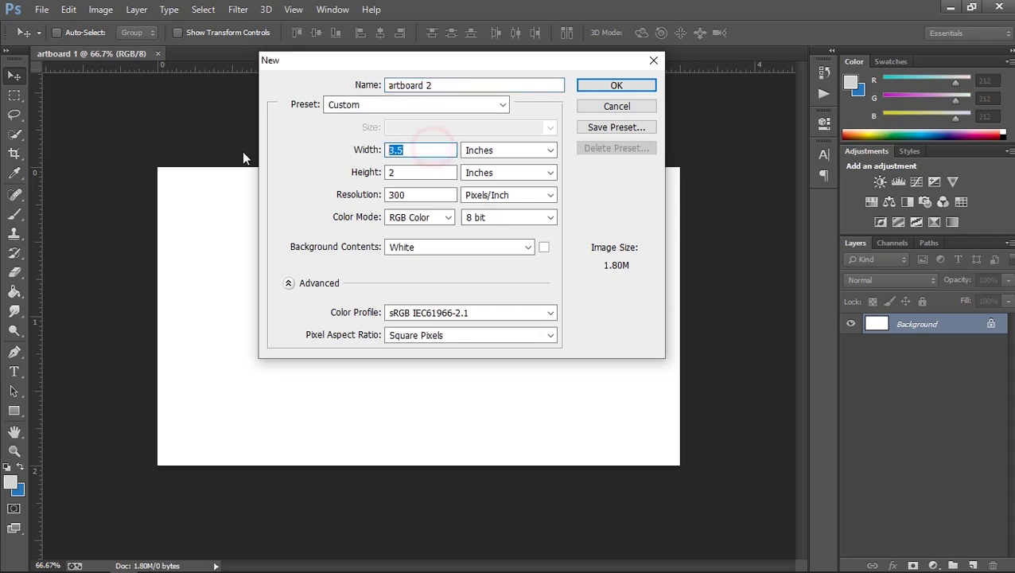
{"action": "left_click_drag", "start_coordinate": [435, 173], "coordinate": [168, 172]}
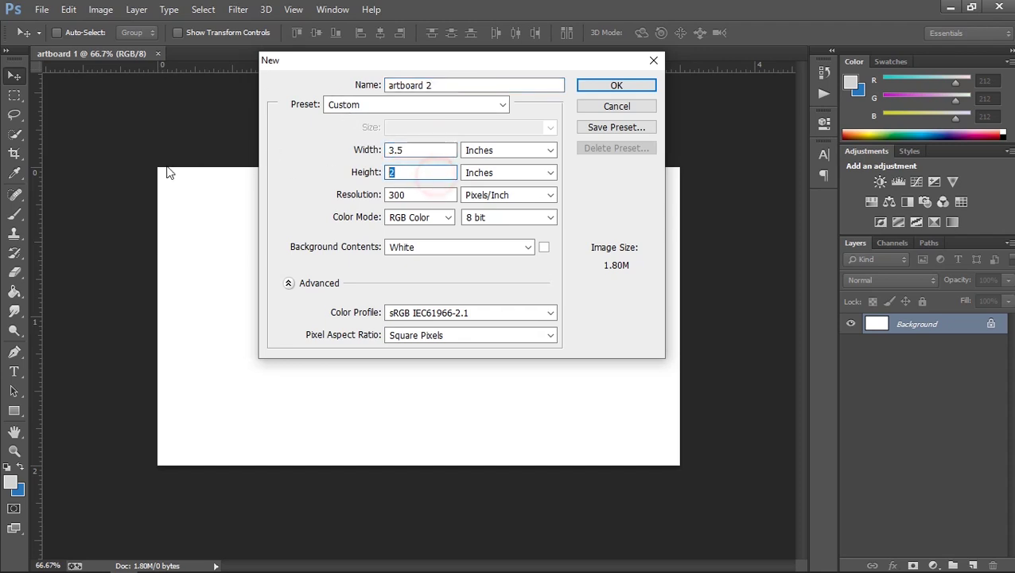
{"action": "left_click_drag", "start_coordinate": [422, 197], "coordinate": [99, 196]}
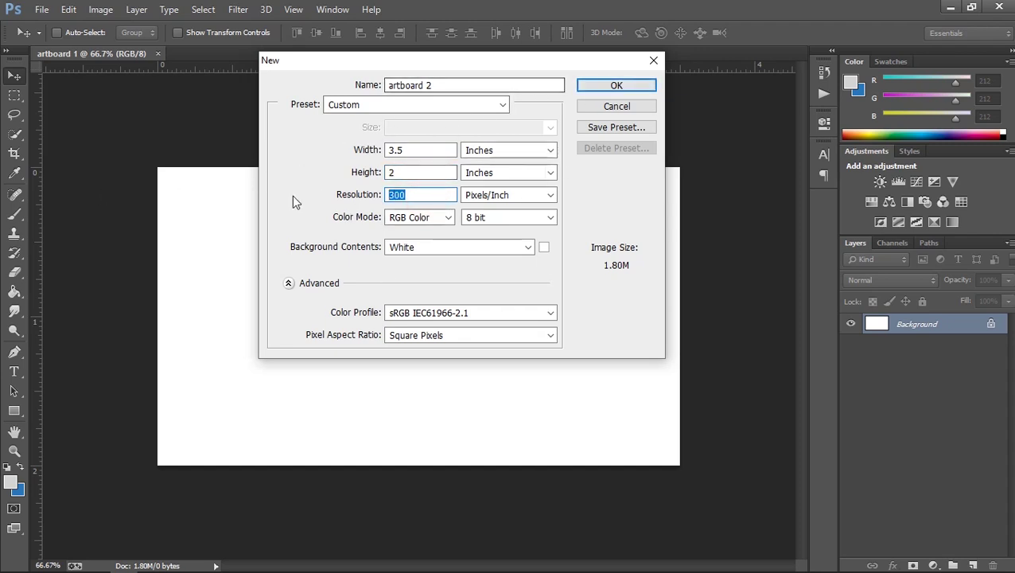
{"action": "left_click", "coordinate": [593, 85]}
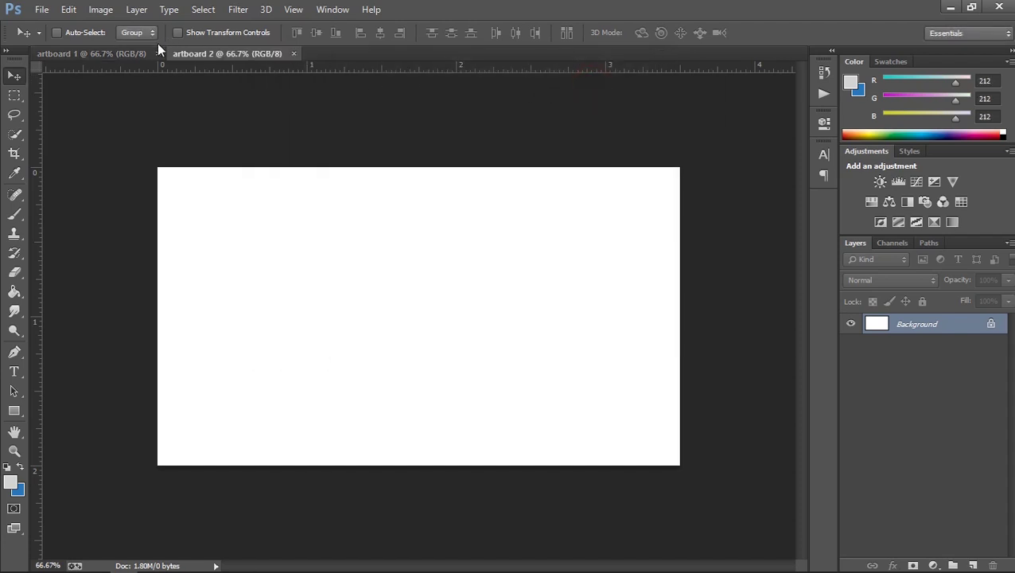
{"action": "left_click", "coordinate": [117, 53]}
- Return to artboard 1 and set the foreground colour to light grey #d4d4d4
{"action": "left_click", "coordinate": [199, 54]}
{"action": "left_click", "coordinate": [126, 57]}
{"action": "left_click", "coordinate": [231, 56]}
{"action": "left_click", "coordinate": [124, 58]}
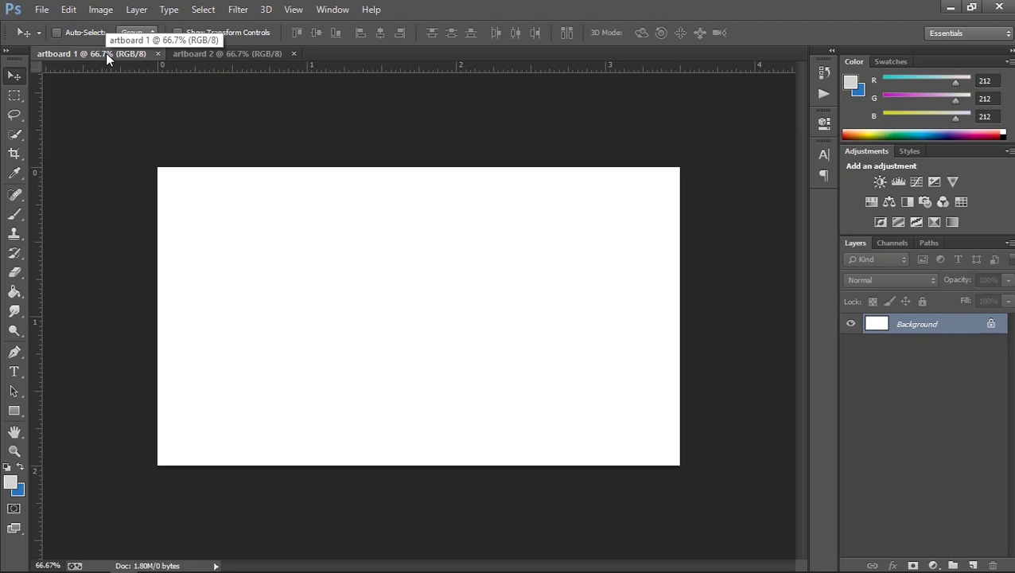
{"action": "left_click", "coordinate": [108, 55]}
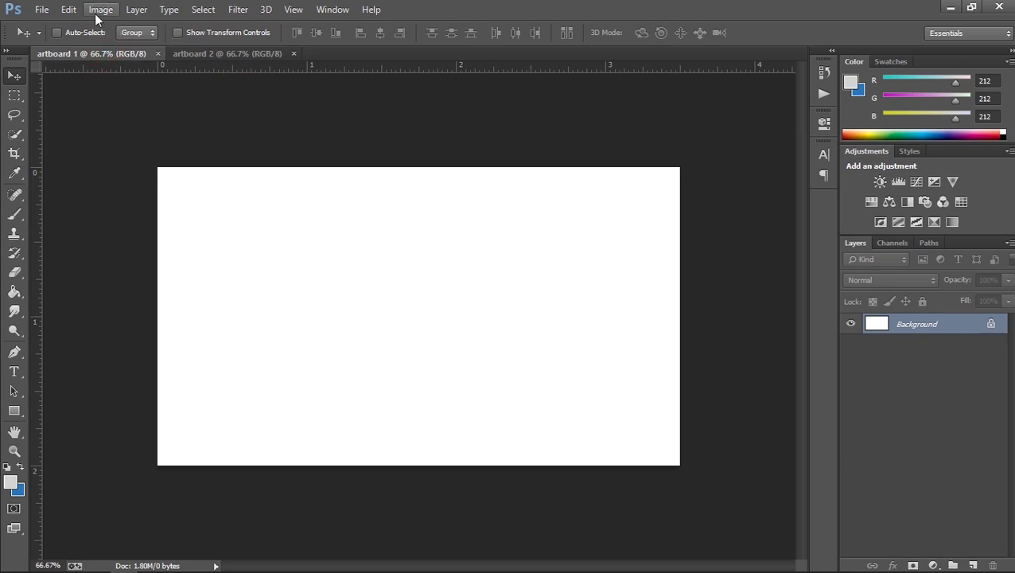
{"action": "left_click", "coordinate": [10, 484]}
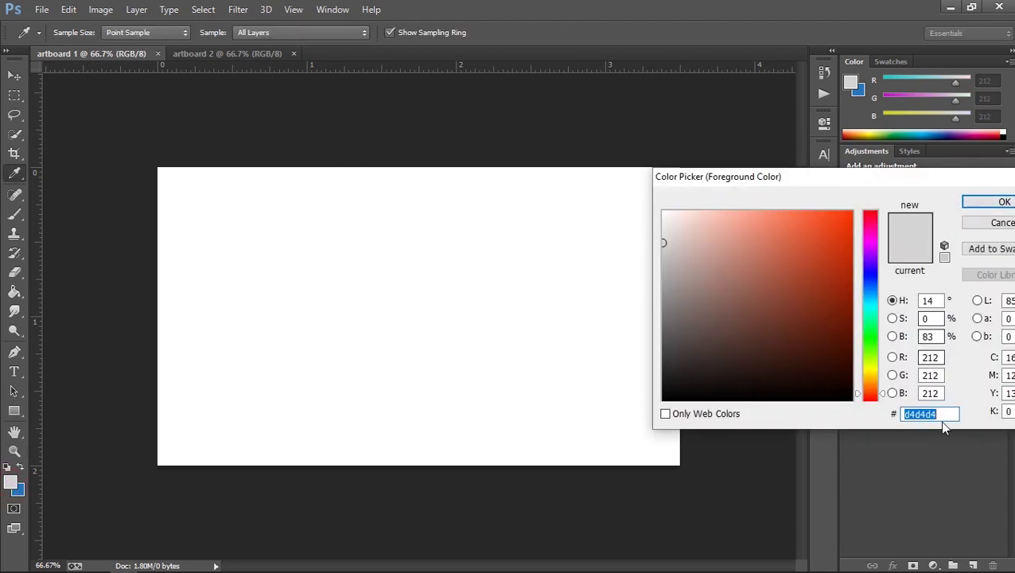
{"action": "left_click", "coordinate": [1001, 202]}
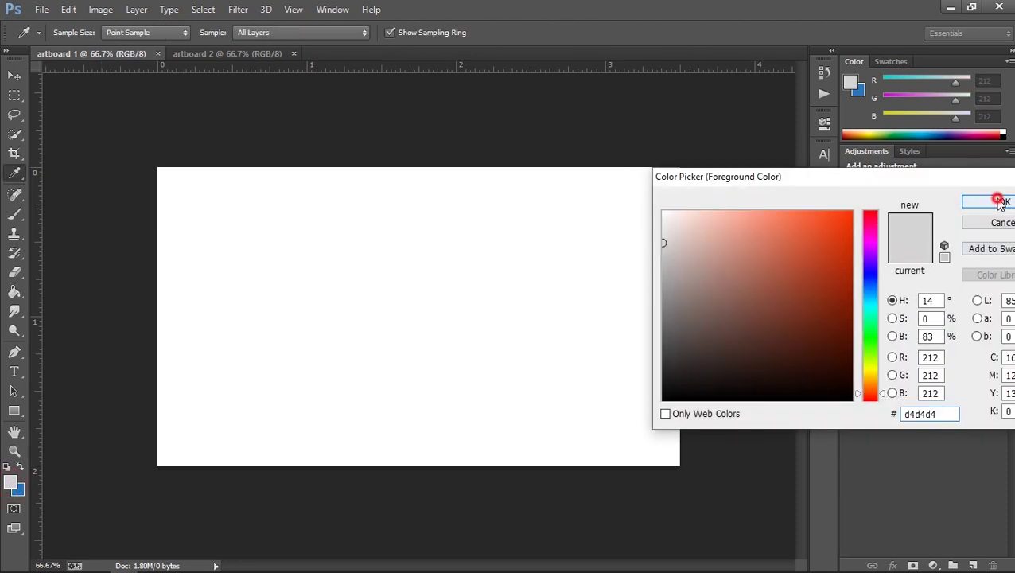
- Fill the artboard 1 canvas with the light grey using the Paint Bucket
{"action": "key", "text": "v"}
{"action": "left_click", "coordinate": [14, 295]}
{"action": "left_click", "coordinate": [263, 294]}
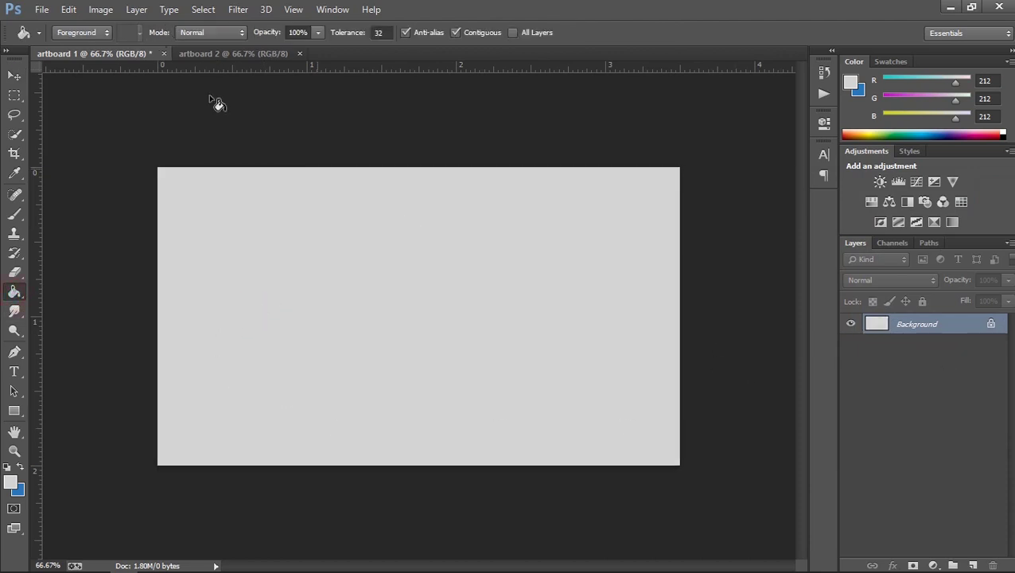
{"action": "left_click", "coordinate": [40, 10]}
{"action": "left_click", "coordinate": [57, 266]}
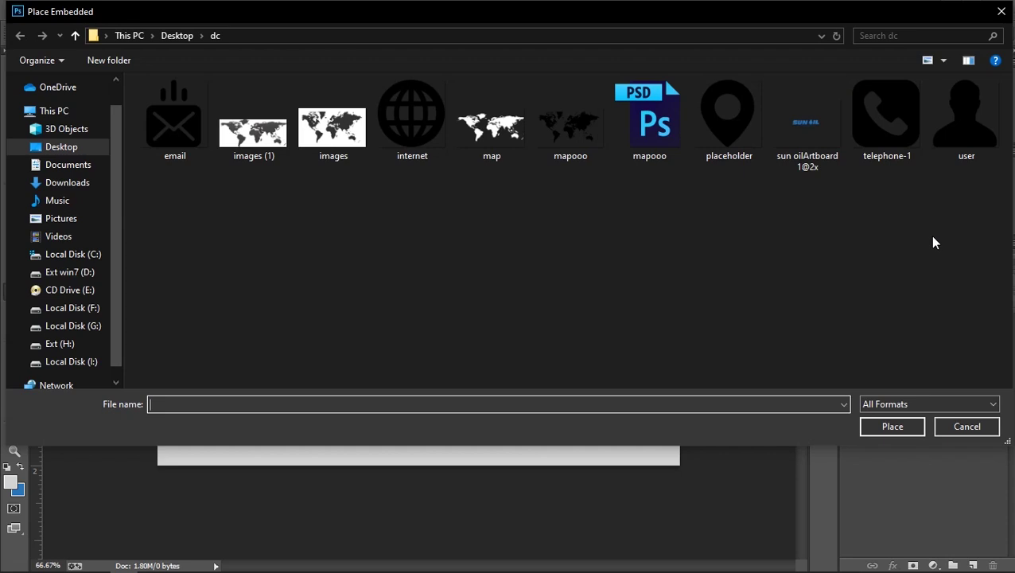
- Place the mapooo world map on artboard 1, scaled up to about 121%
{"action": "double_click", "coordinate": [578, 117]}
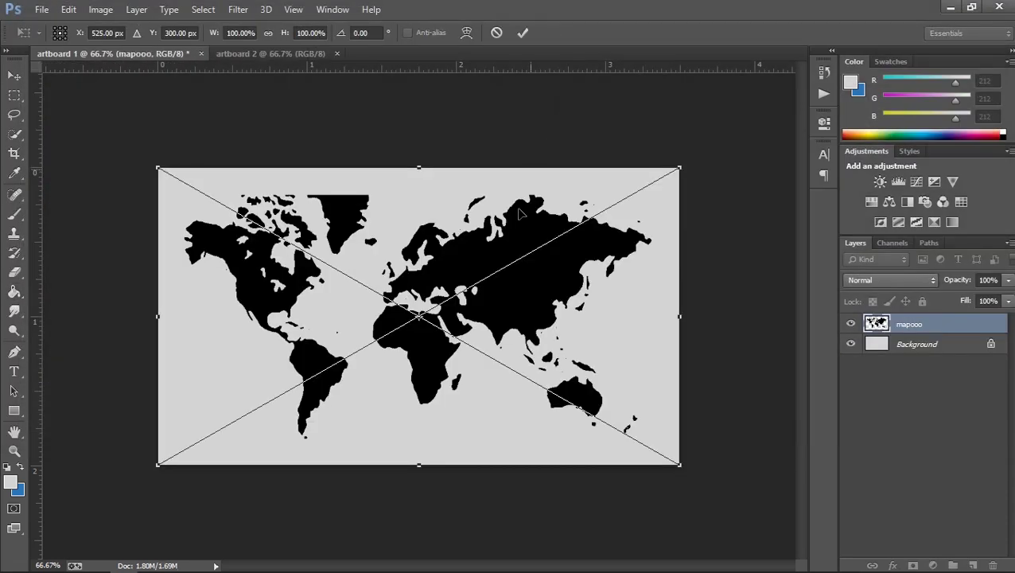
{"action": "left_click_drag", "start_coordinate": [678, 164], "coordinate": [733, 137]}
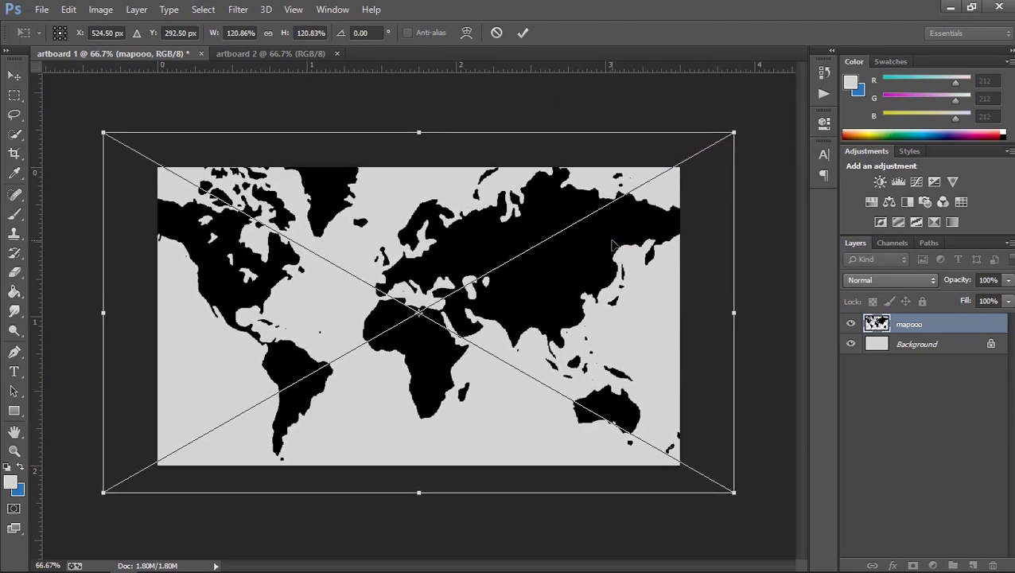
{"action": "key", "text": "Return"}
{"action": "key", "text": "g"}
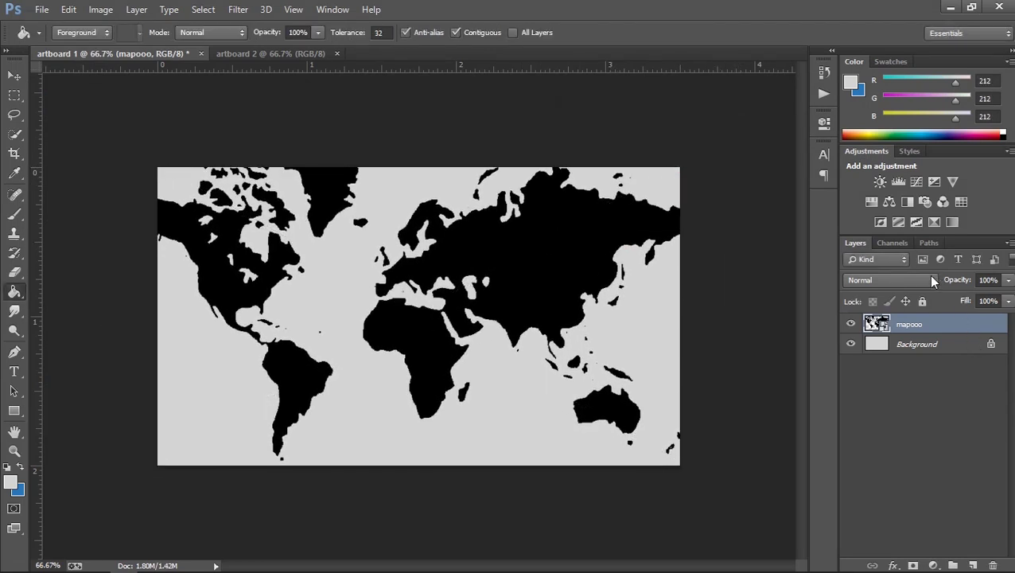
{"action": "double_click", "coordinate": [954, 322]}
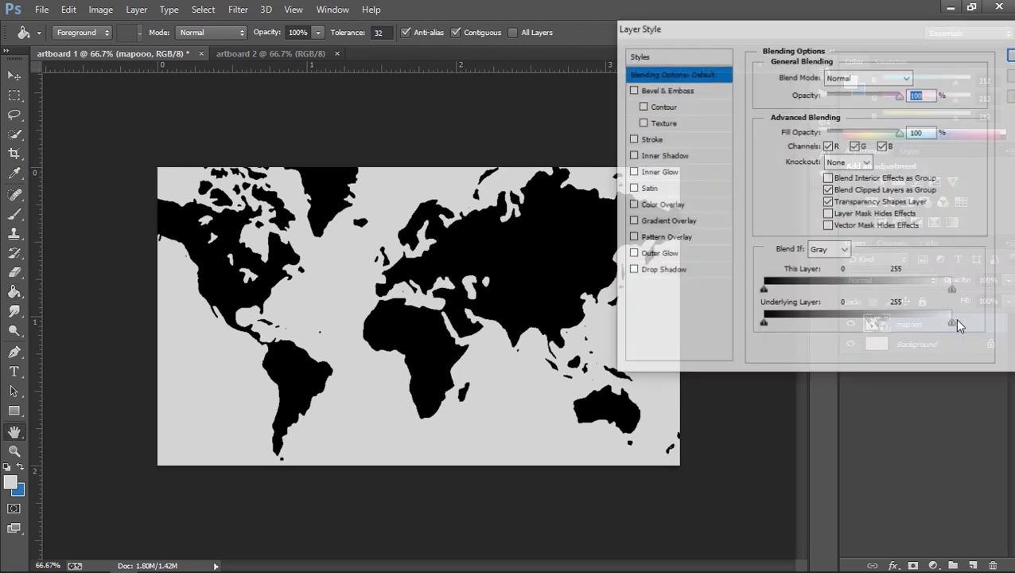
- Give the map a blue (2c8bb7) Color Overlay and lower its layer opacity to 16%
{"action": "left_click", "coordinate": [664, 206]}
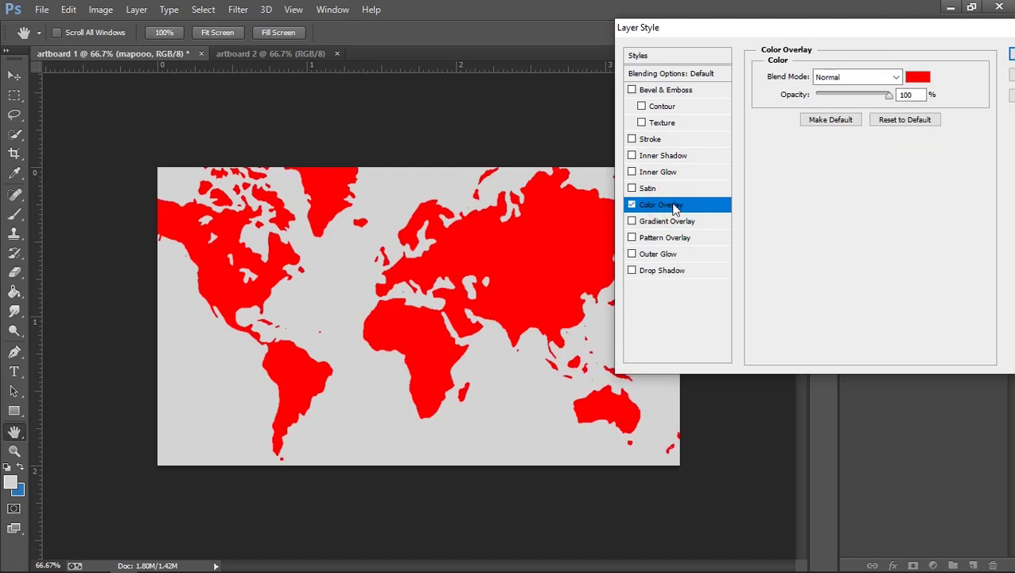
{"action": "left_click", "coordinate": [917, 78]}
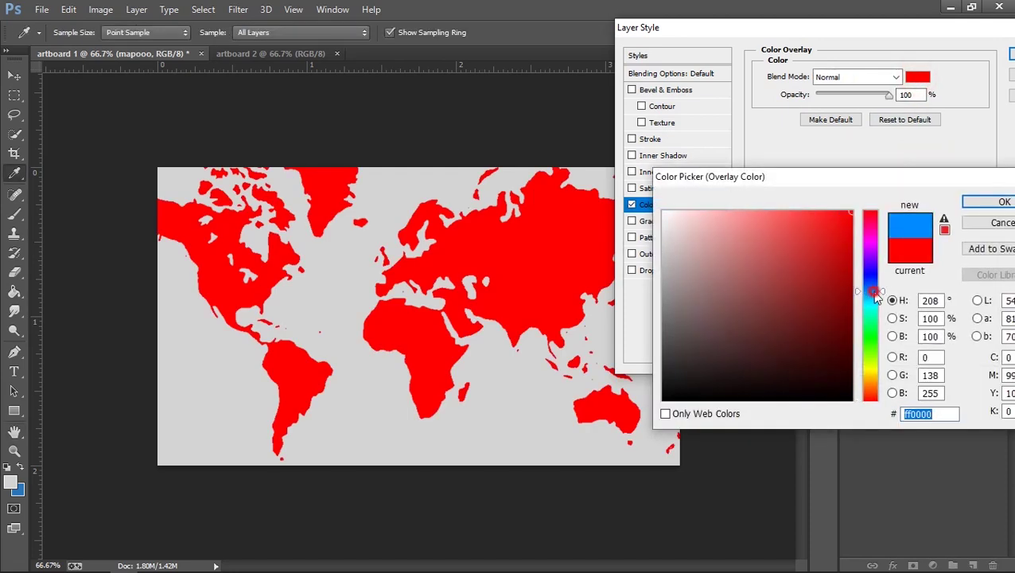
{"action": "left_click_drag", "start_coordinate": [875, 296], "coordinate": [877, 300]}
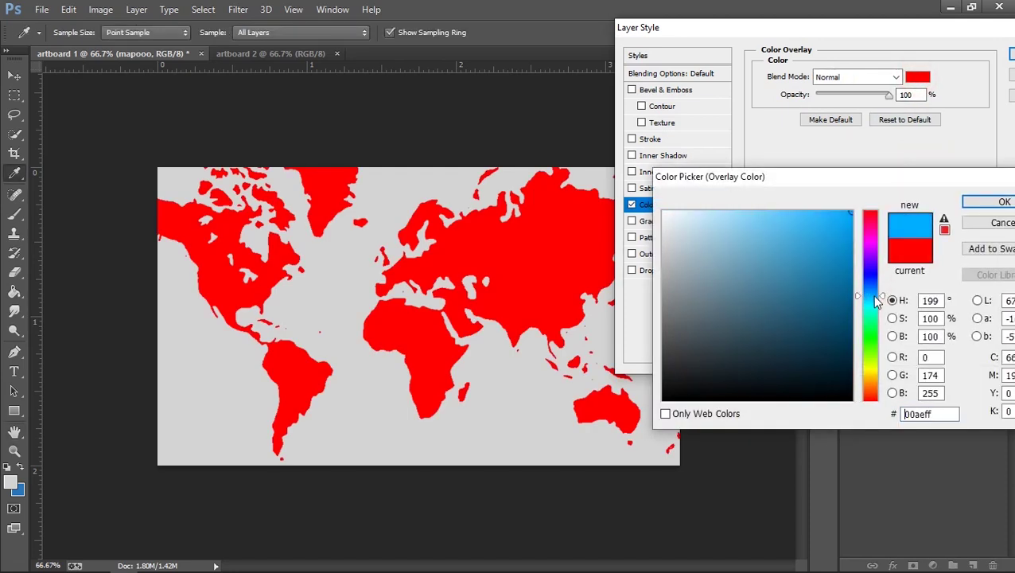
{"action": "left_click", "coordinate": [807, 264]}
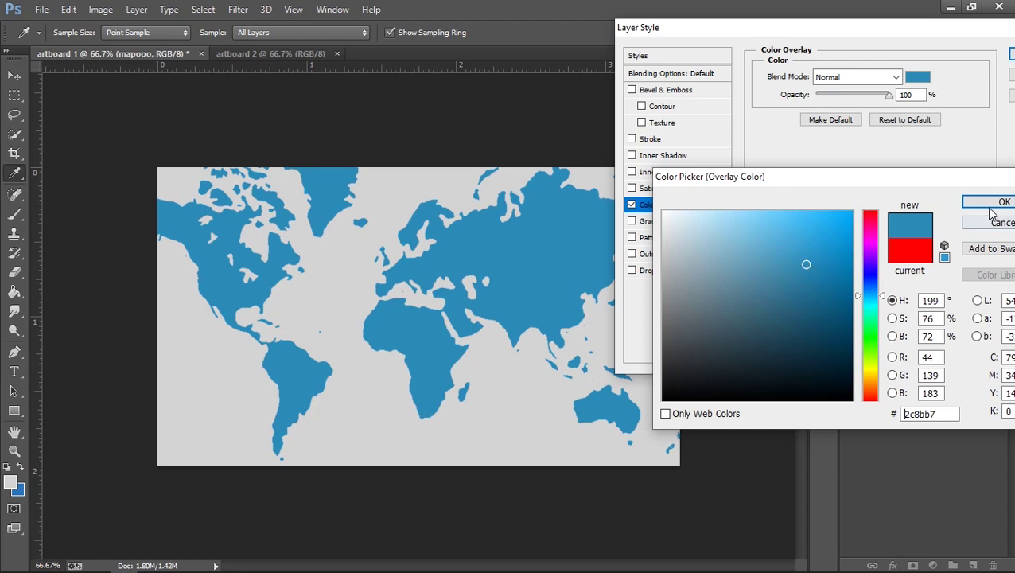
{"action": "left_click", "coordinate": [990, 203]}
{"action": "left_click", "coordinate": [1007, 53]}
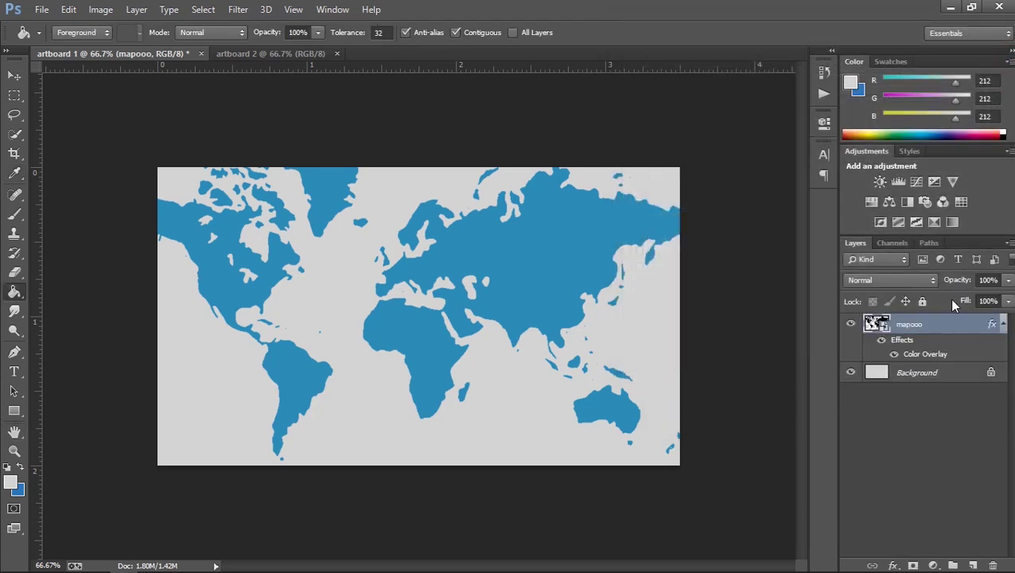
{"action": "left_click_drag", "start_coordinate": [957, 280], "coordinate": [908, 283]}
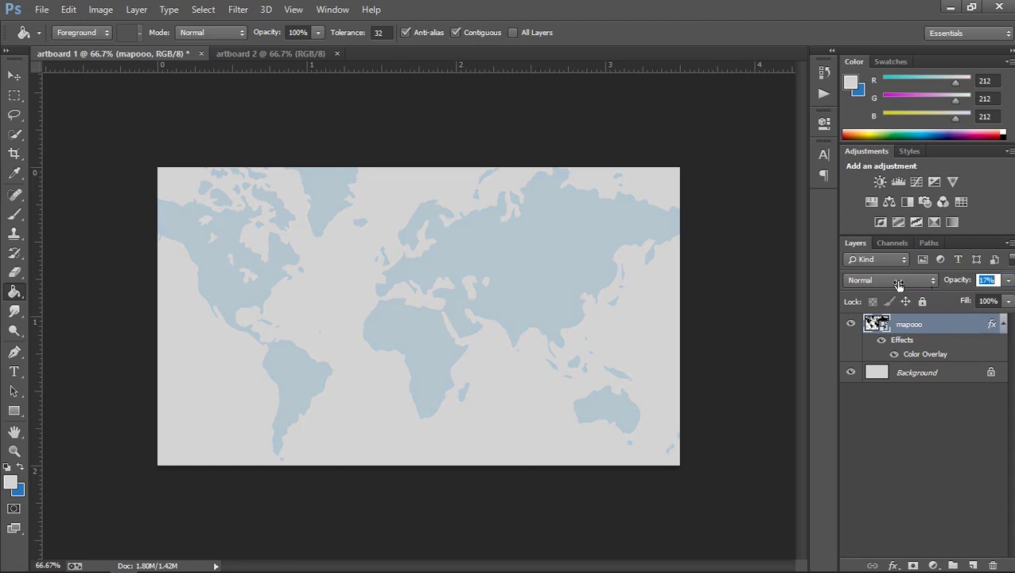
{"action": "type", "text": "16"}
{"action": "key", "text": "Return"}
- Place the sun oil logo over the map's centre, scaled up to about 30.6%
{"action": "left_click", "coordinate": [42, 9]}
{"action": "left_click", "coordinate": [68, 270]}
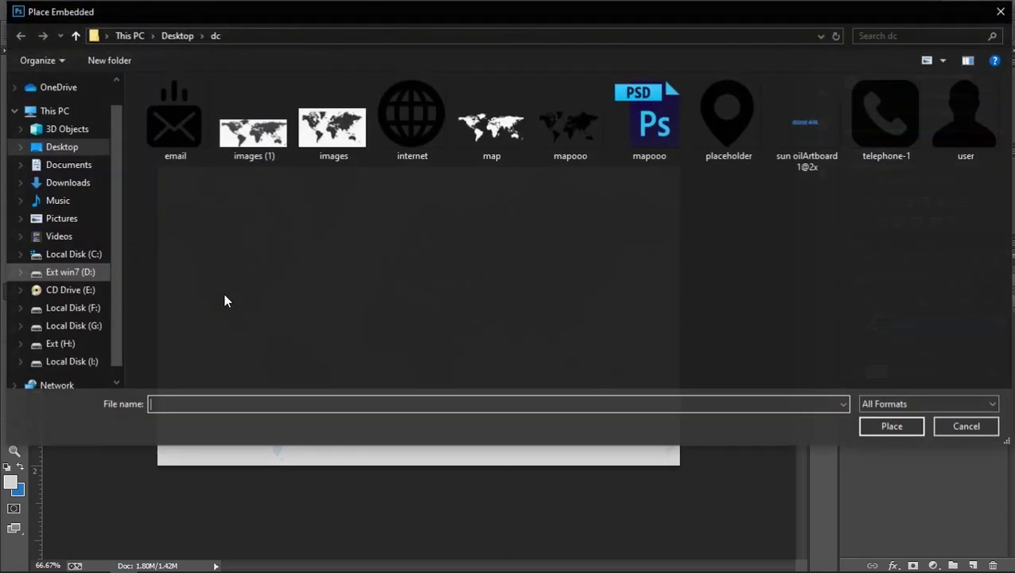
{"action": "double_click", "coordinate": [789, 111]}
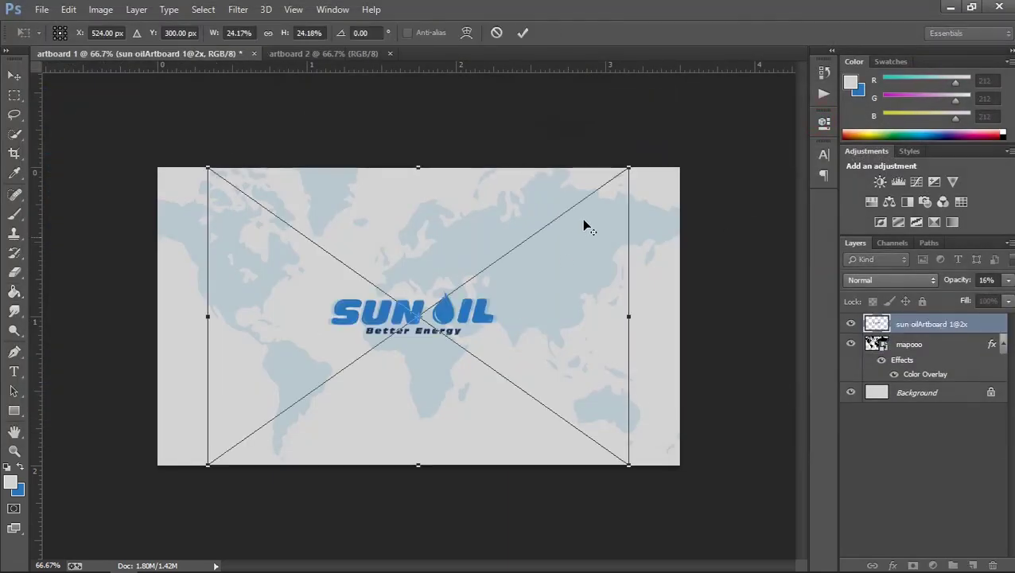
{"action": "left_click_drag", "start_coordinate": [628, 168], "coordinate": [699, 146]}
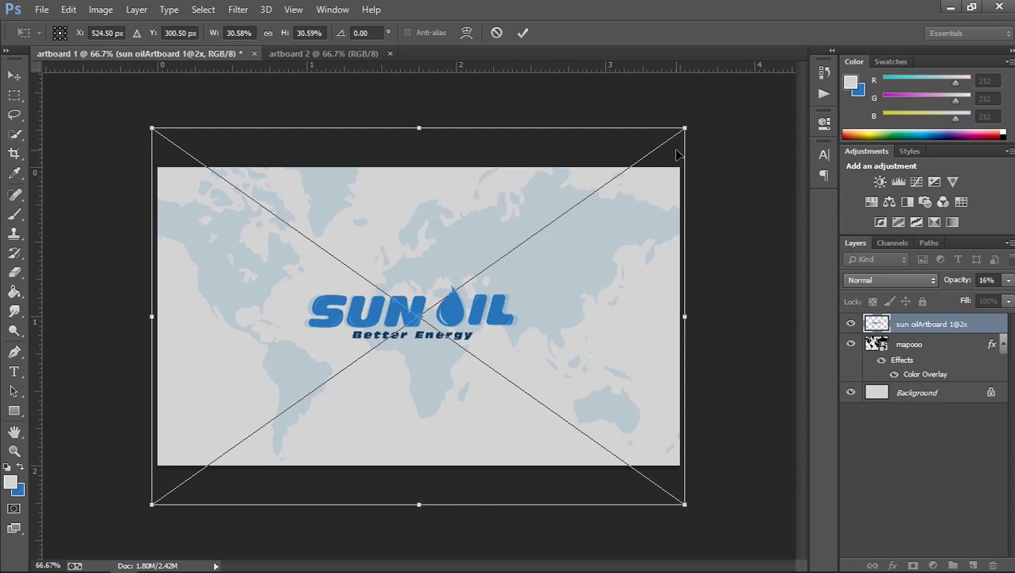
{"action": "key", "text": "Return"}
{"action": "key", "text": "g"}
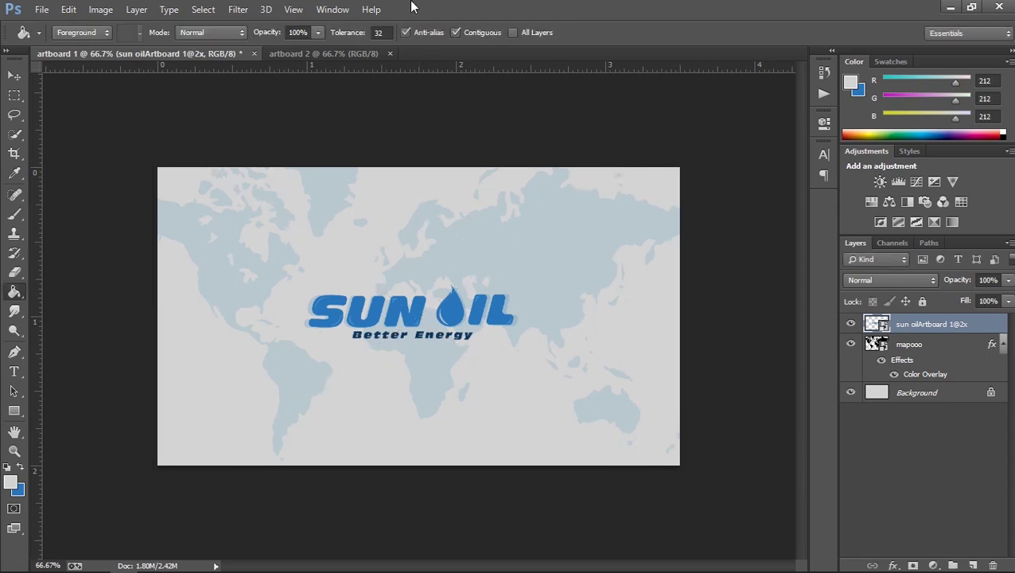
{"action": "mouse_move", "coordinate": [578, 10]}
{"action": "mouse_move", "coordinate": [517, 8]}
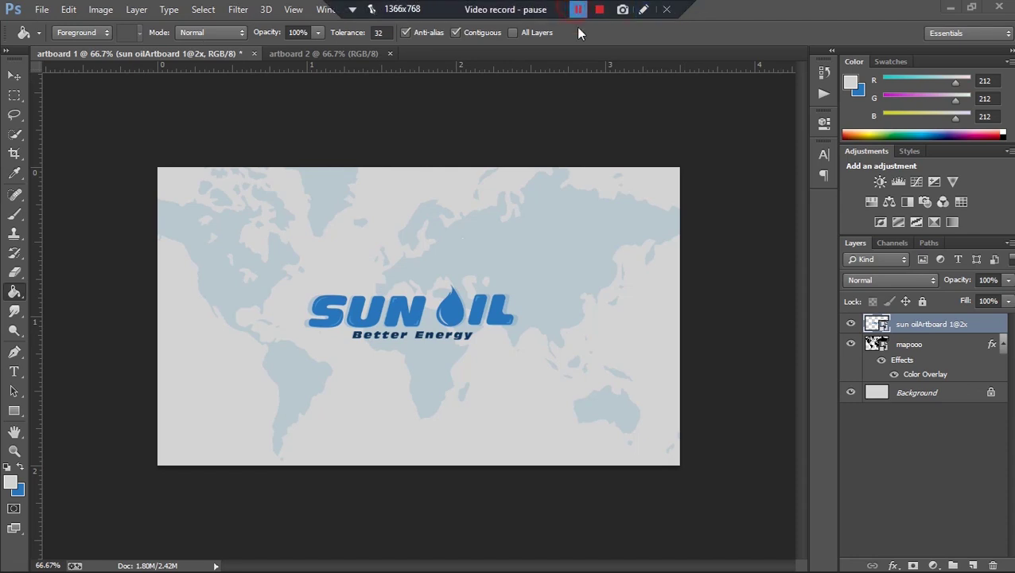
- Centre the SUN OIL logo horizontally by aligning it with the Background layer
{"action": "left_click", "coordinate": [580, 33]}
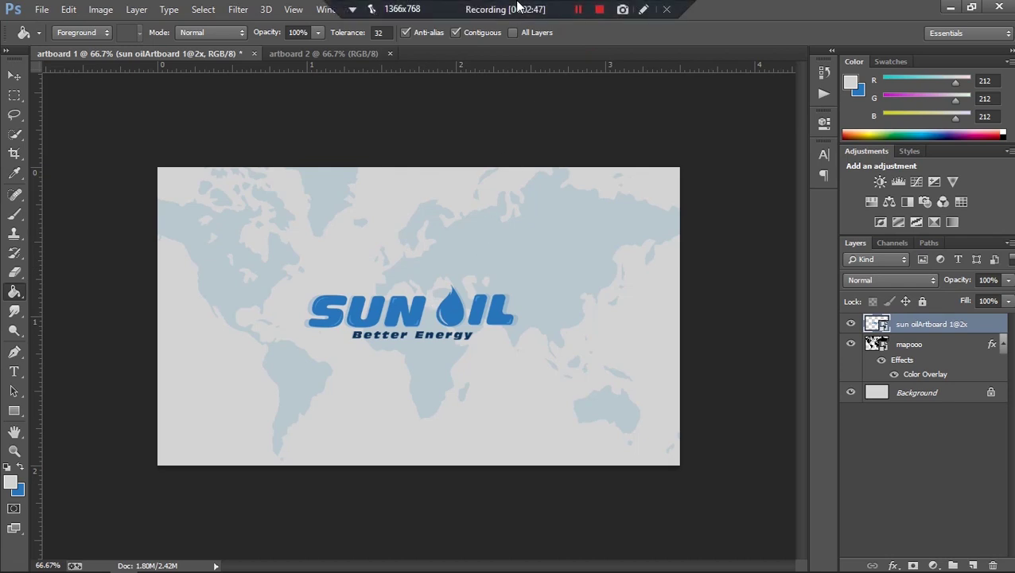
{"action": "left_click", "coordinate": [560, 40]}
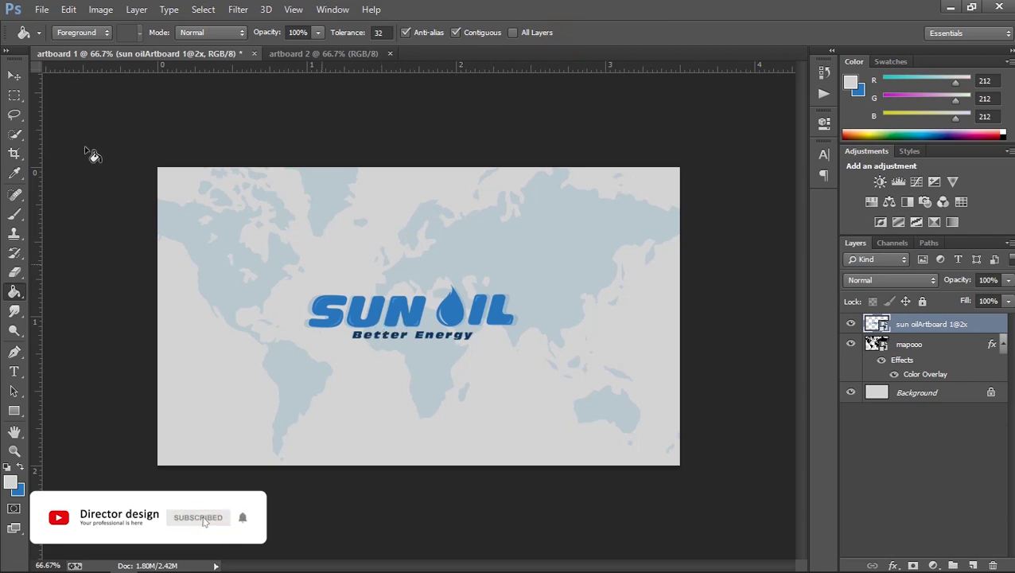
{"action": "key", "text": "v"}
{"action": "left_click_drag", "start_coordinate": [421, 312], "coordinate": [427, 316]}
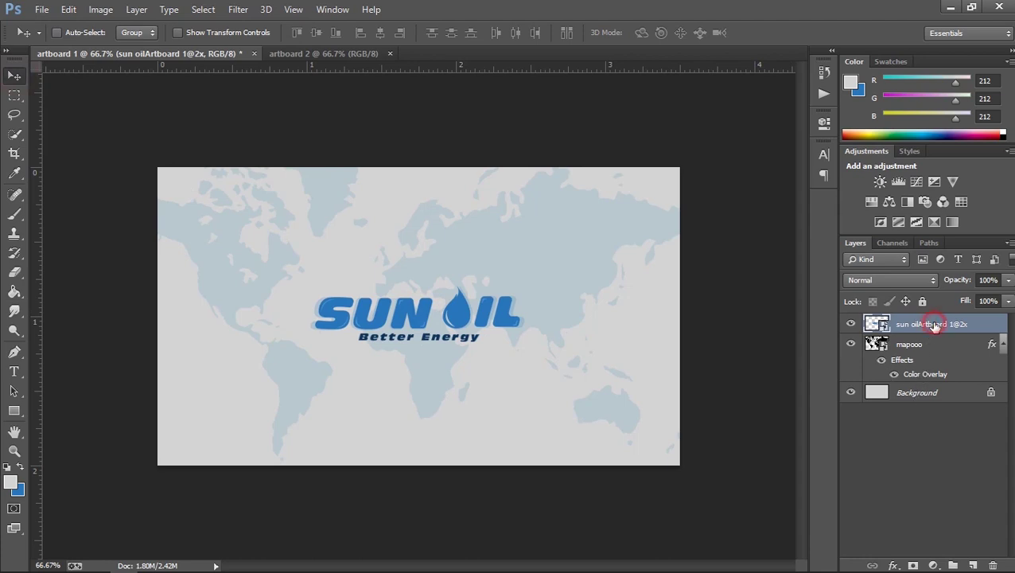
{"action": "left_click", "coordinate": [951, 400], "text": "ctrl"}
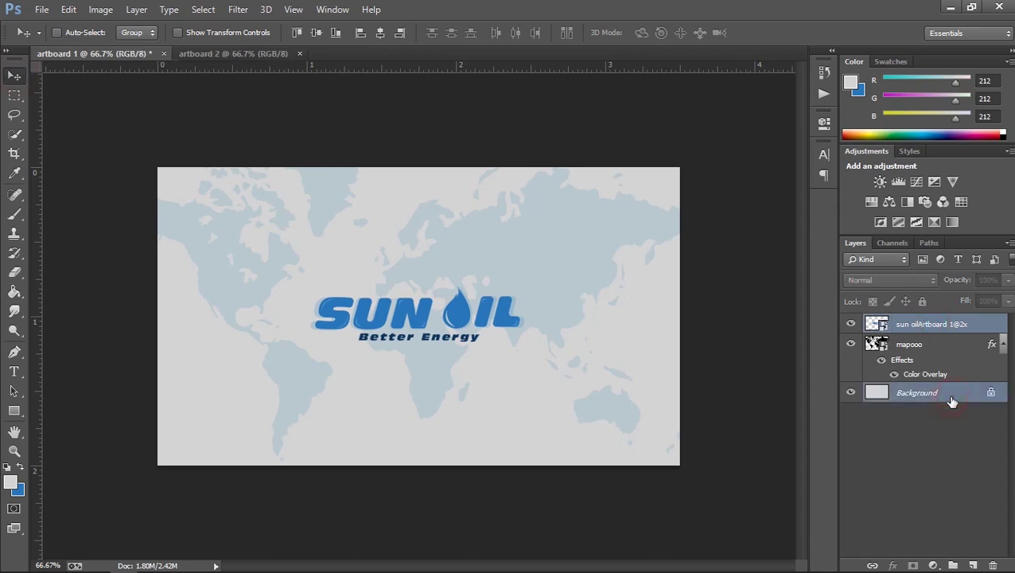
{"action": "left_click", "coordinate": [380, 33]}
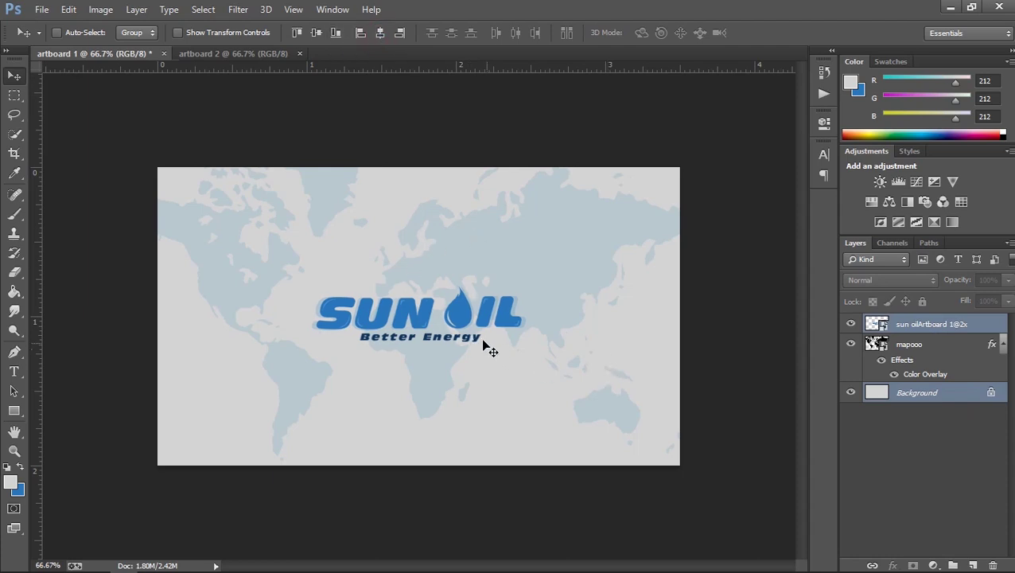
- Lower the mapooo layer's opacity to 14%
{"action": "left_click", "coordinate": [950, 351]}
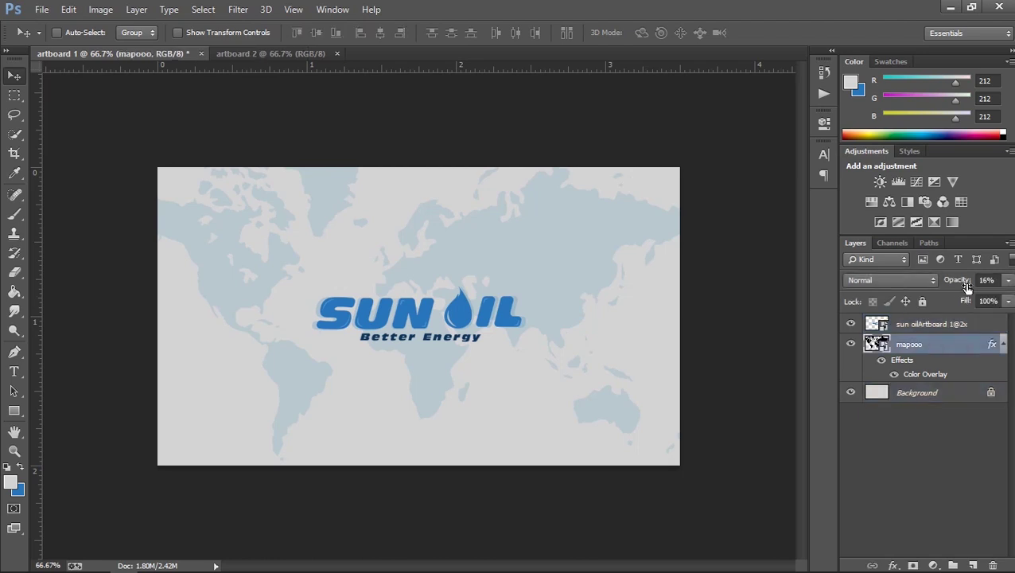
{"action": "left_click", "coordinate": [963, 283]}
{"action": "key", "text": "Return"}
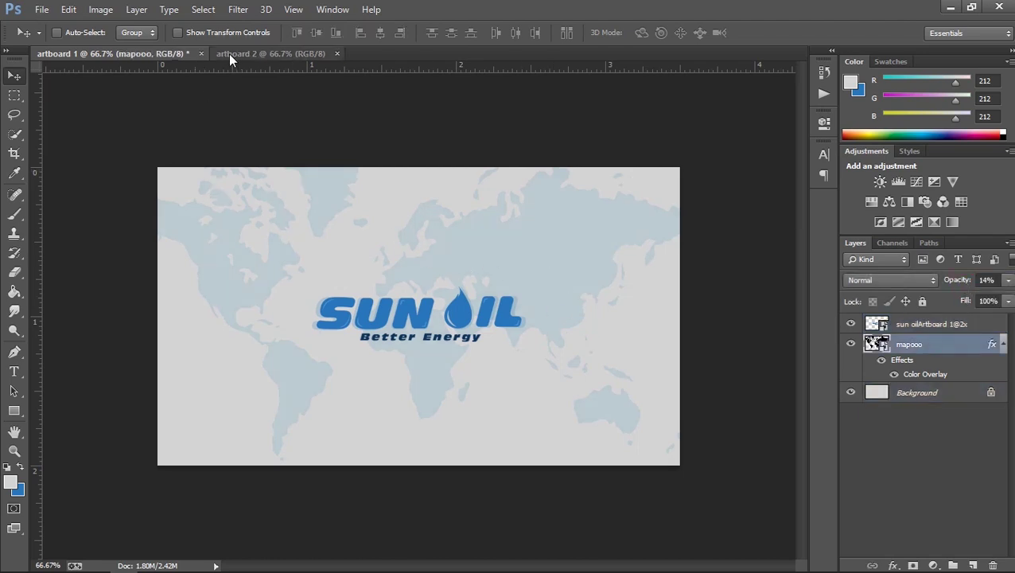
{"action": "left_click", "coordinate": [232, 55]}
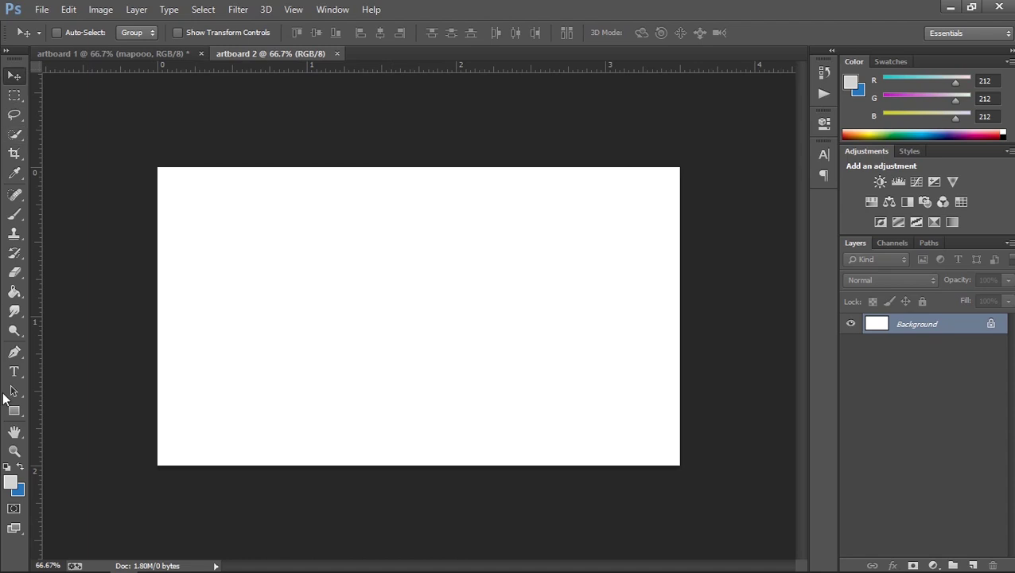
- Paint-bucket fill artboard 2's white background with light grey #d4d4d4
{"action": "left_click", "coordinate": [15, 294]}
{"action": "left_click", "coordinate": [414, 318]}
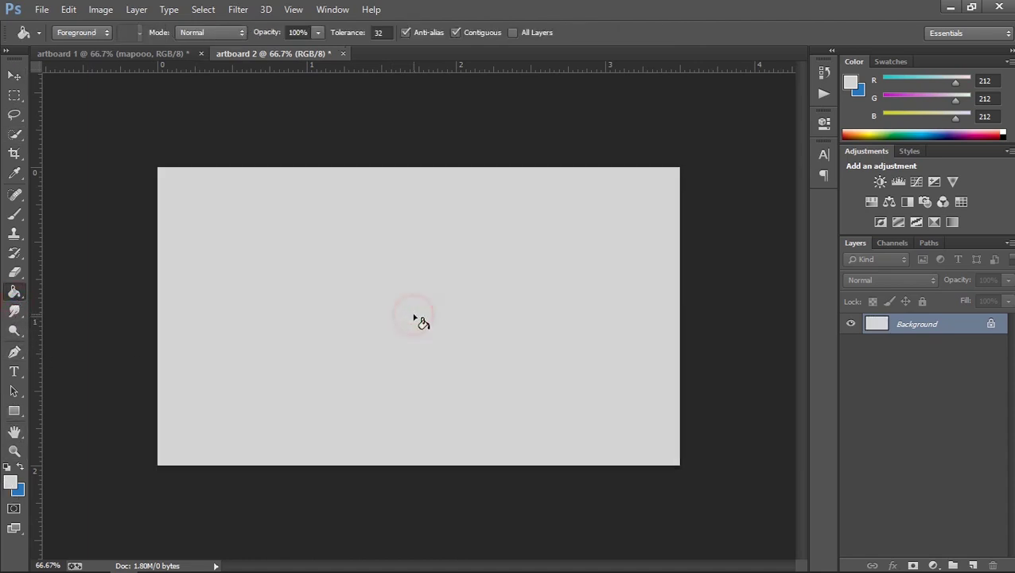
- Place the mapooo world map on artboard 2, scaled to 123.33% with Normal blending
{"action": "left_click", "coordinate": [71, 51]}
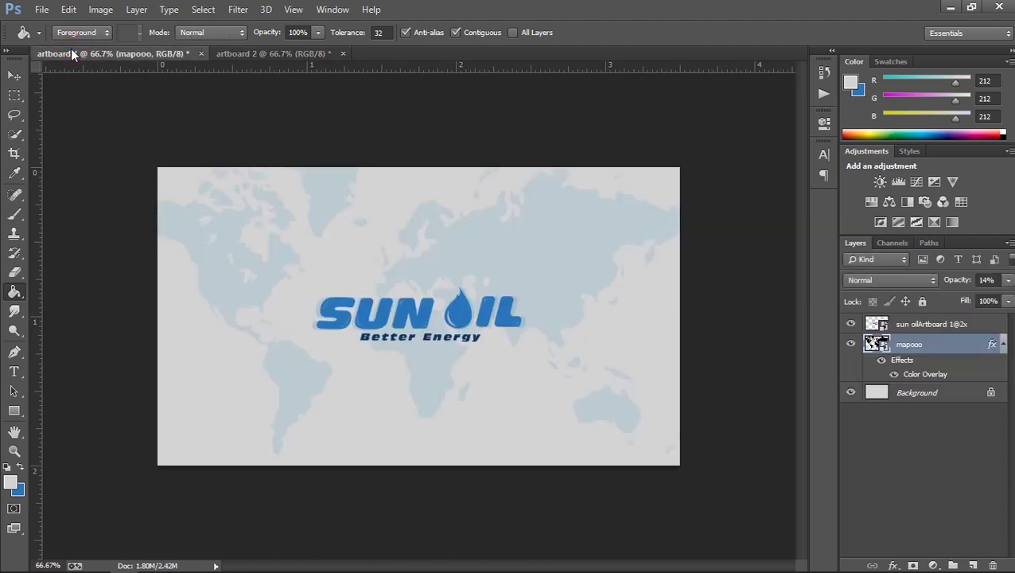
{"action": "left_click", "coordinate": [242, 54]}
{"action": "left_click", "coordinate": [45, 11]}
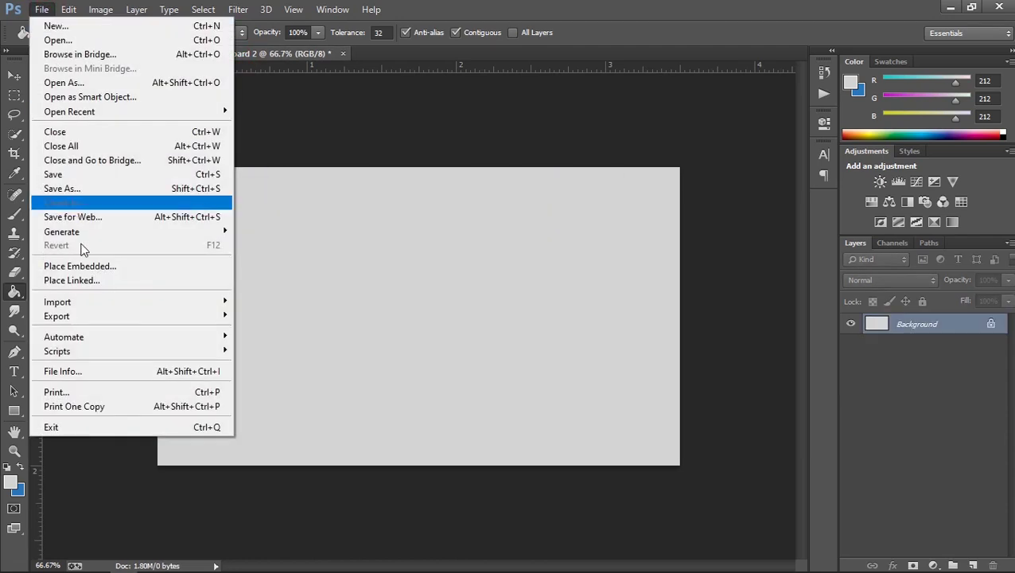
{"action": "left_click", "coordinate": [88, 269]}
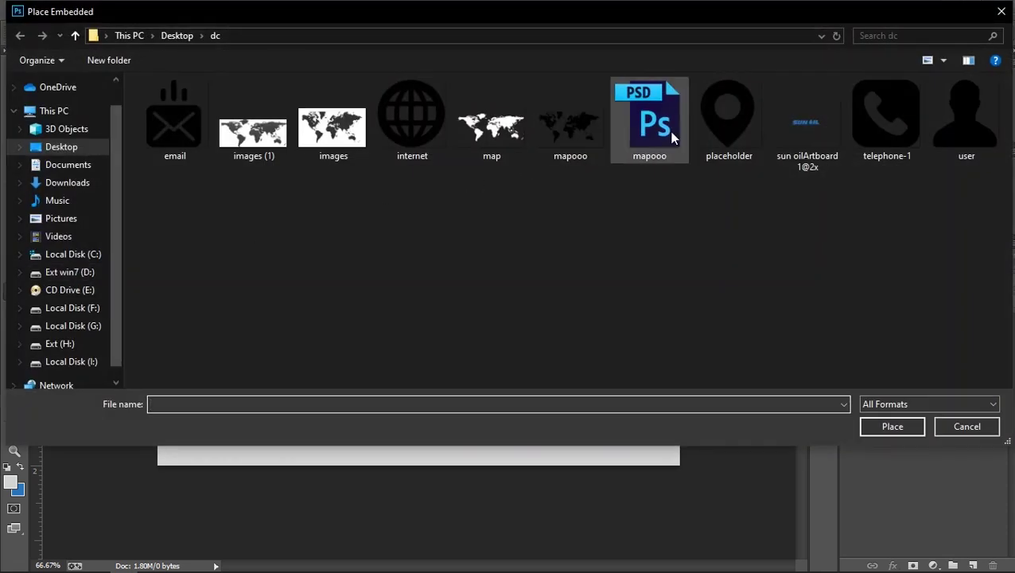
{"action": "double_click", "coordinate": [593, 127]}
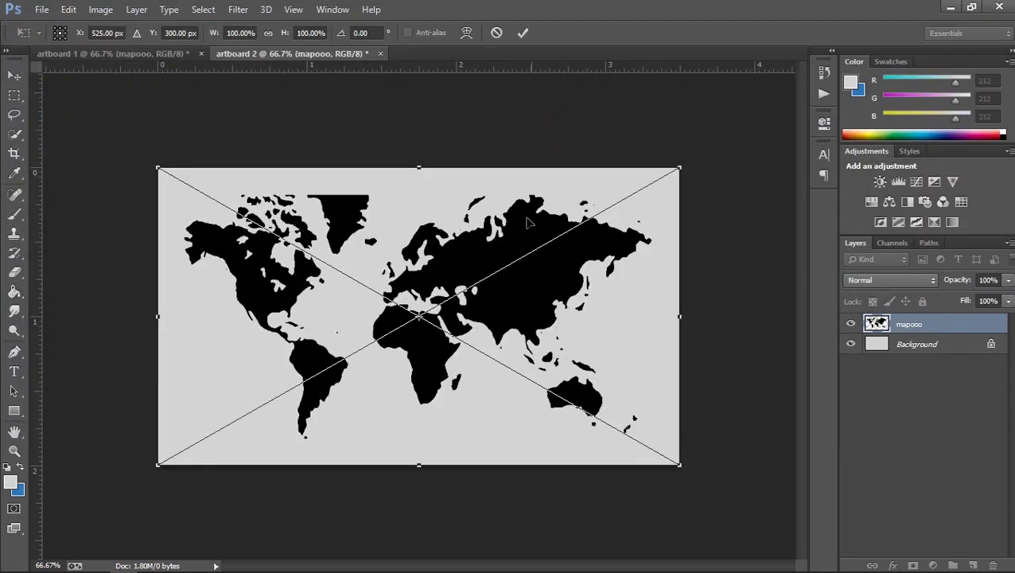
{"action": "left_click_drag", "start_coordinate": [680, 168], "coordinate": [745, 140]}
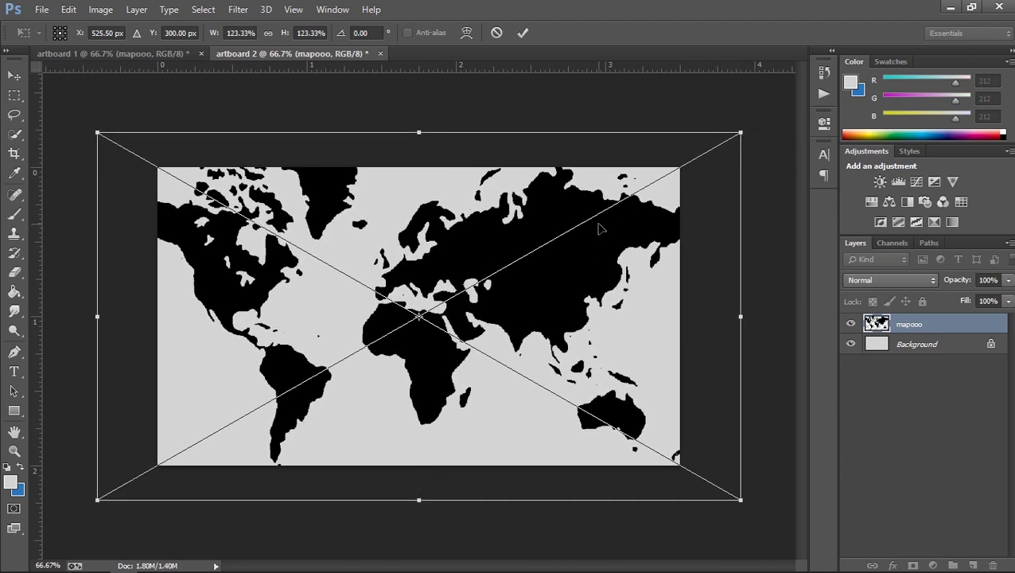
{"action": "key", "text": "Return"}
{"action": "key", "text": "g"}
{"action": "left_click", "coordinate": [907, 283]}
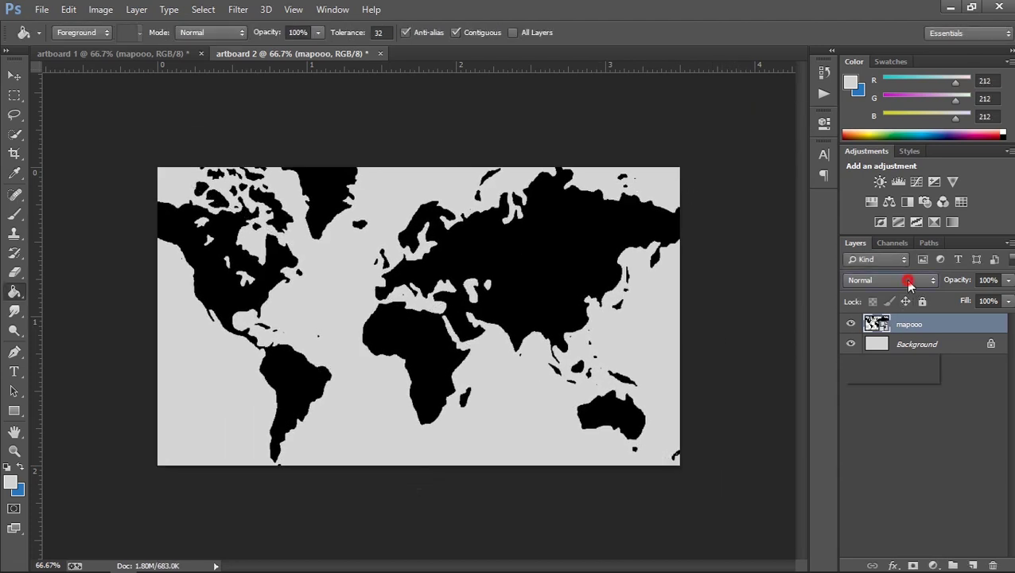
{"action": "left_click", "coordinate": [960, 325]}
- Add a blue Color Overlay layer style to artboard 2's map layer
{"action": "double_click", "coordinate": [989, 327]}
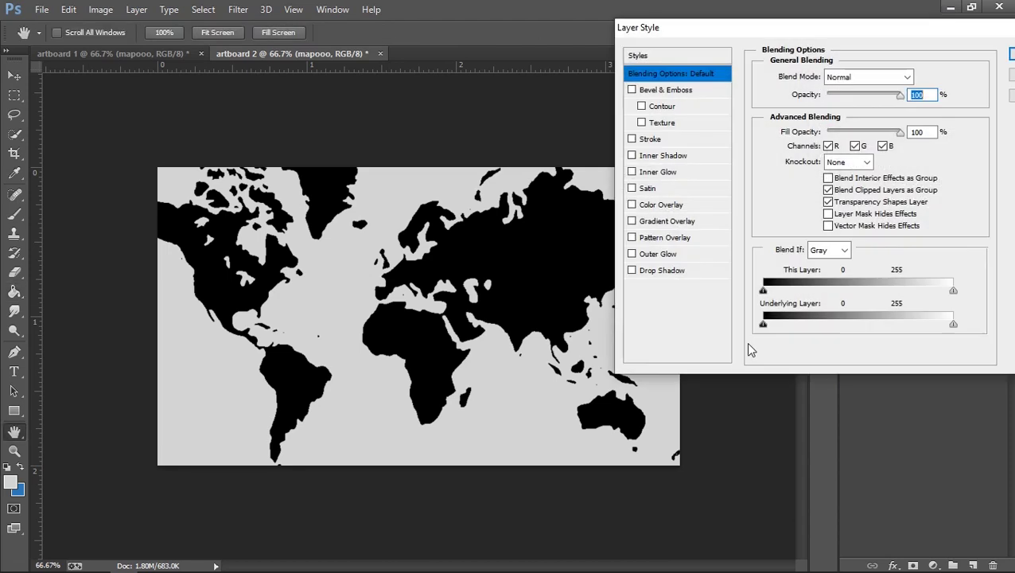
{"action": "left_click", "coordinate": [660, 206]}
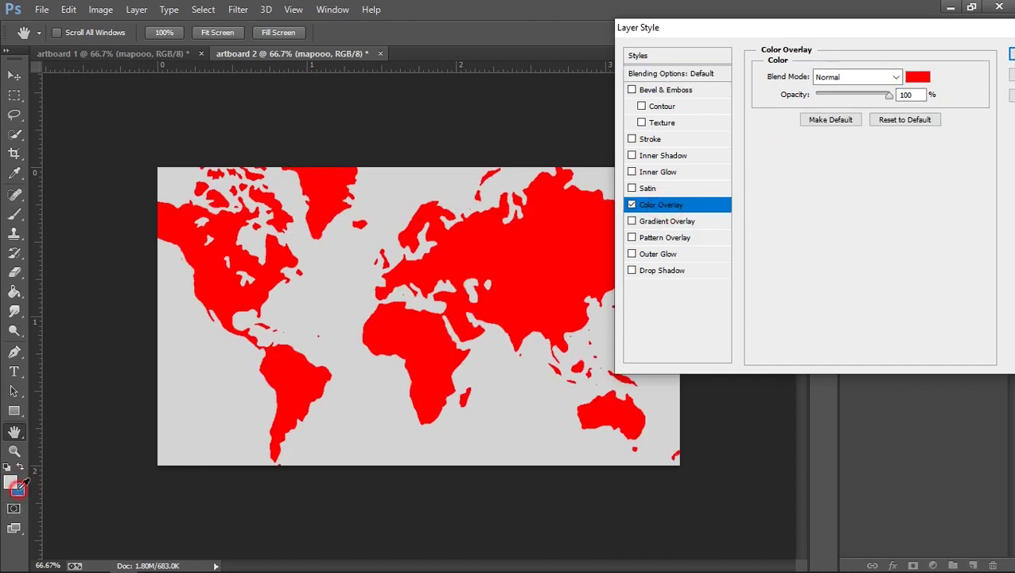
{"action": "left_click", "coordinate": [917, 77]}
{"action": "left_click", "coordinate": [26, 483]}
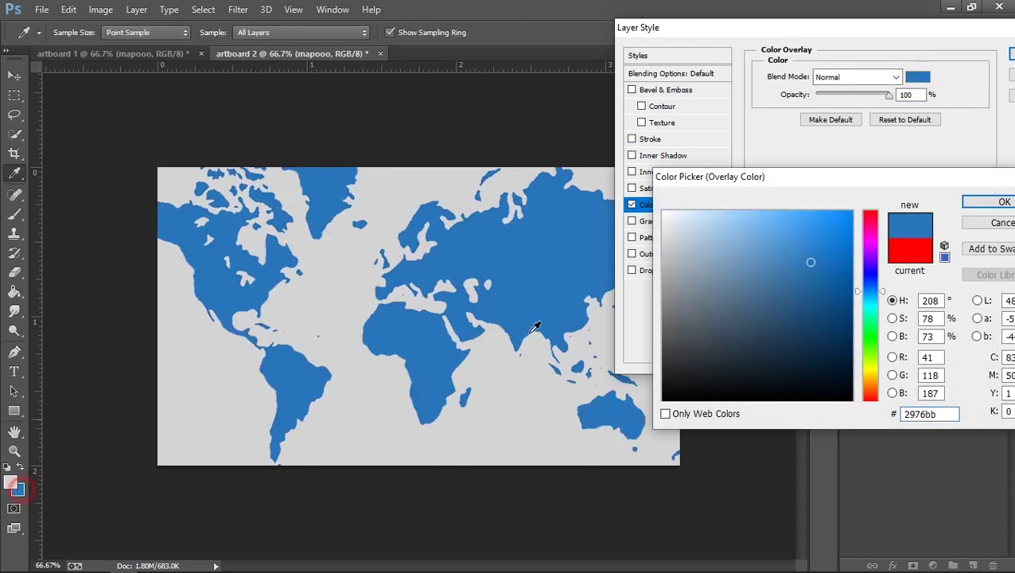
{"action": "left_click", "coordinate": [1004, 201]}
{"action": "key", "text": "Return"}
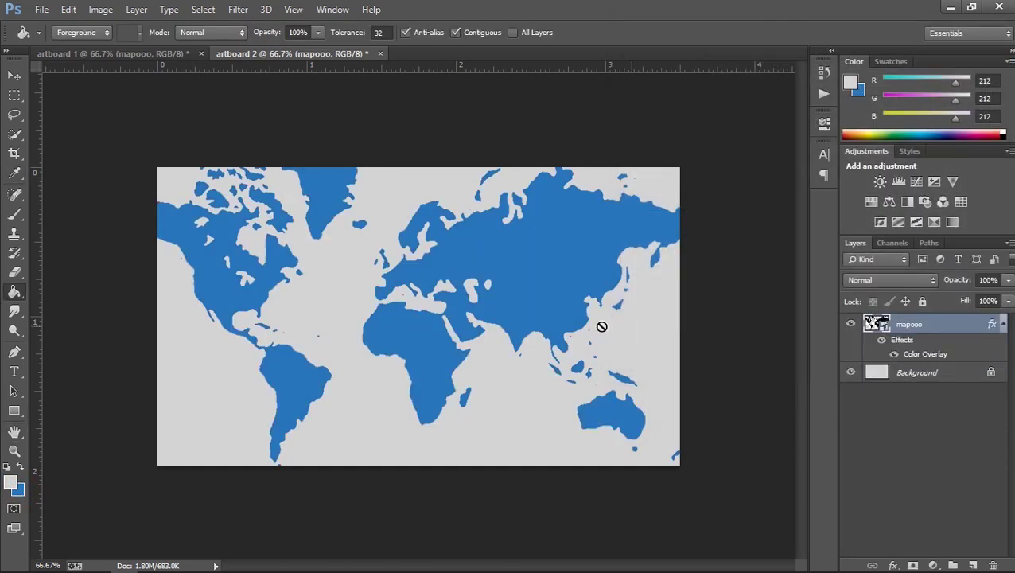
- Fade the map layer's opacity to 14%, then nudge it slightly higher
{"action": "left_click_drag", "start_coordinate": [957, 281], "coordinate": [908, 280]}
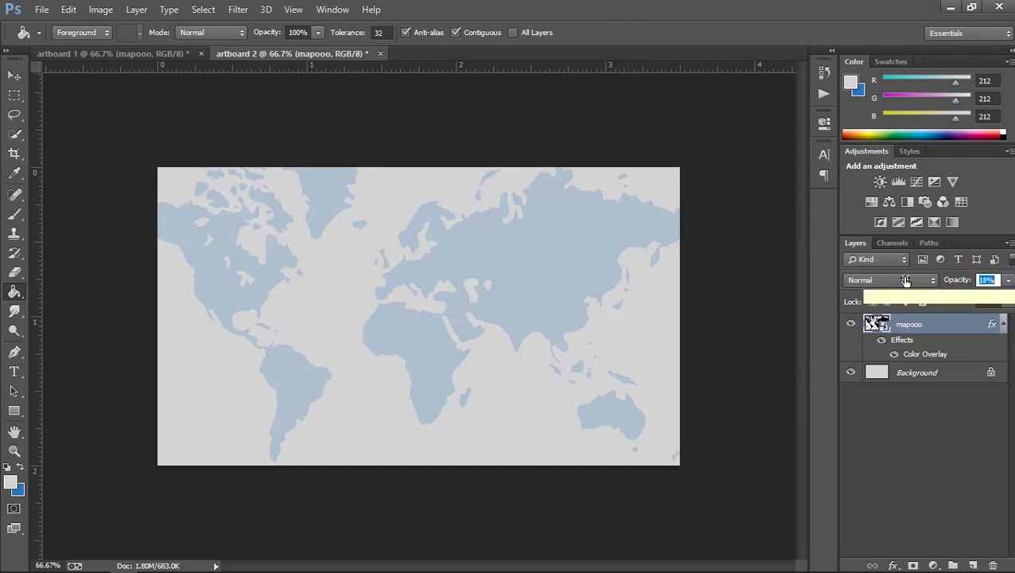
{"action": "type", "text": "14"}
{"action": "key", "text": "Return"}
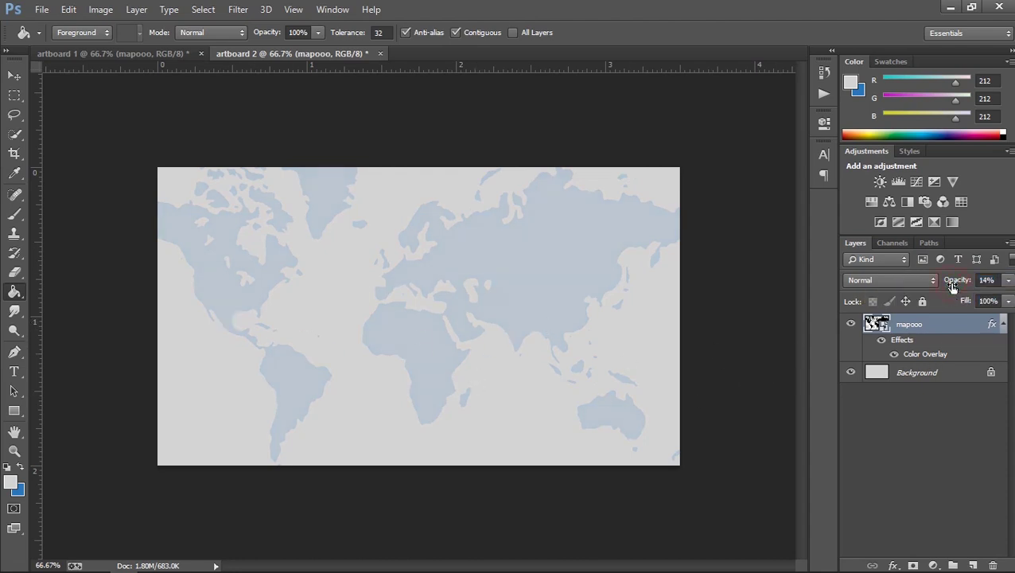
{"action": "left_click_drag", "start_coordinate": [953, 287], "coordinate": [954, 287]}
- Copy the SUN OIL logo layer from the first artboard onto the second card
{"action": "left_click", "coordinate": [63, 54]}
{"action": "left_click", "coordinate": [15, 76]}
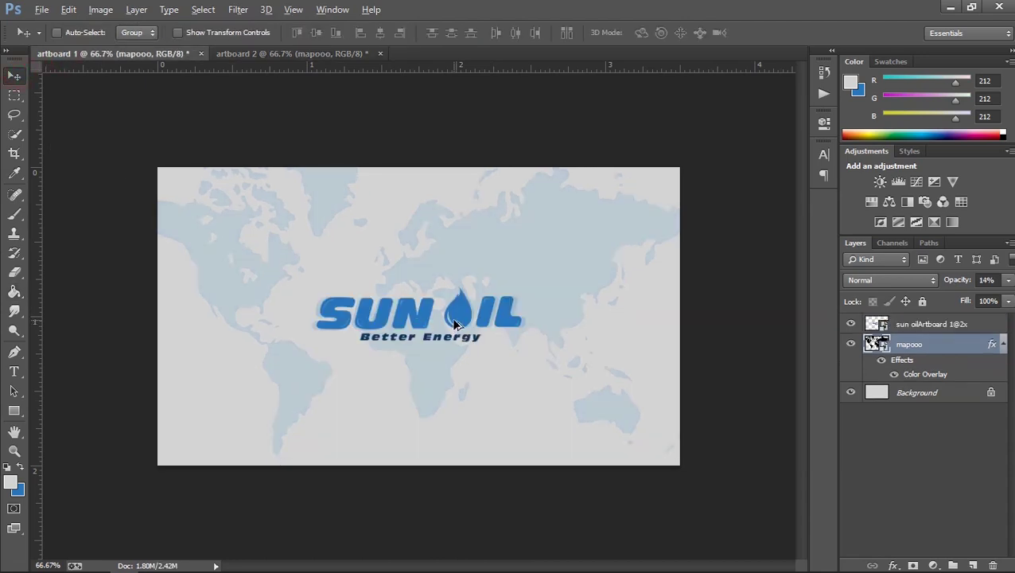
{"action": "left_click_drag", "start_coordinate": [456, 323], "coordinate": [465, 309]}
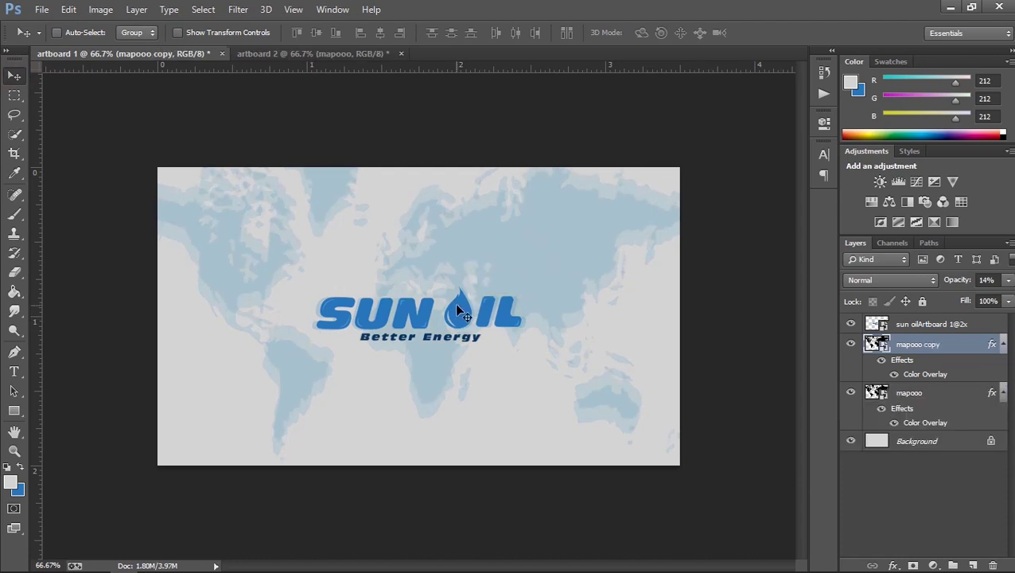
{"action": "key", "text": "ctrl+z"}
{"action": "left_click", "coordinate": [942, 325]}
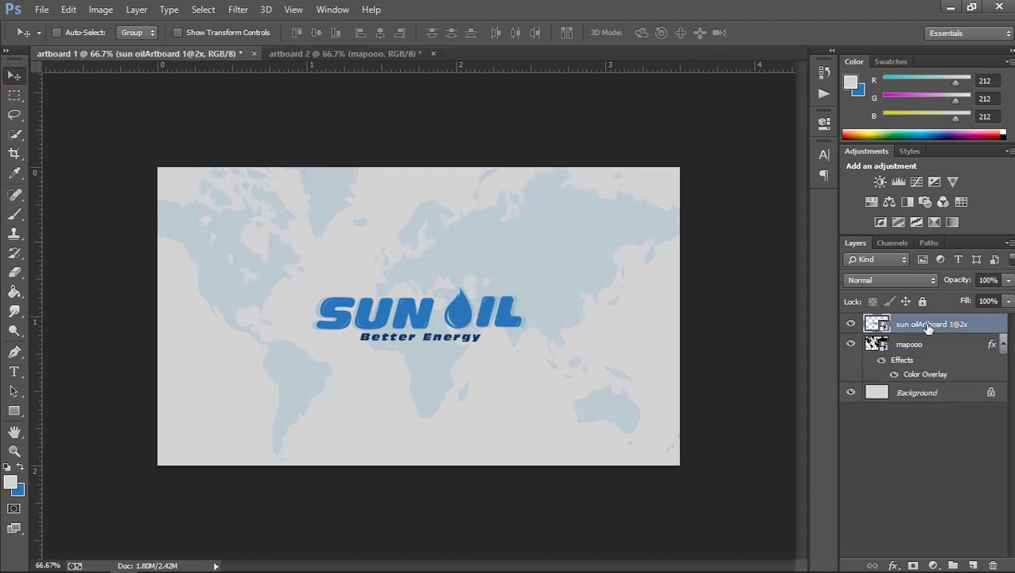
{"action": "left_click_drag", "start_coordinate": [465, 318], "coordinate": [397, 54]}
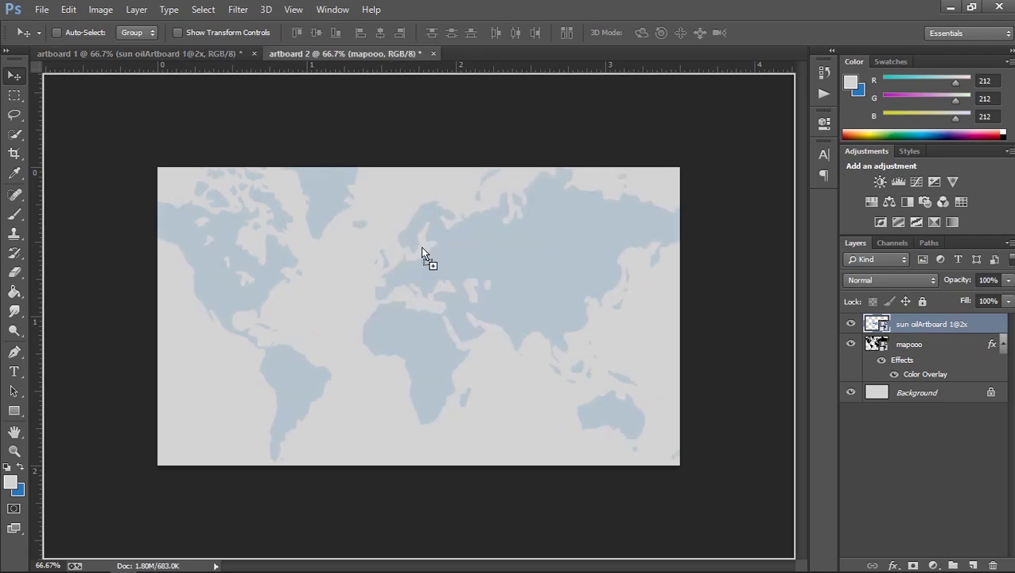
{"action": "left_click_drag", "start_coordinate": [398, 54], "coordinate": [434, 318]}
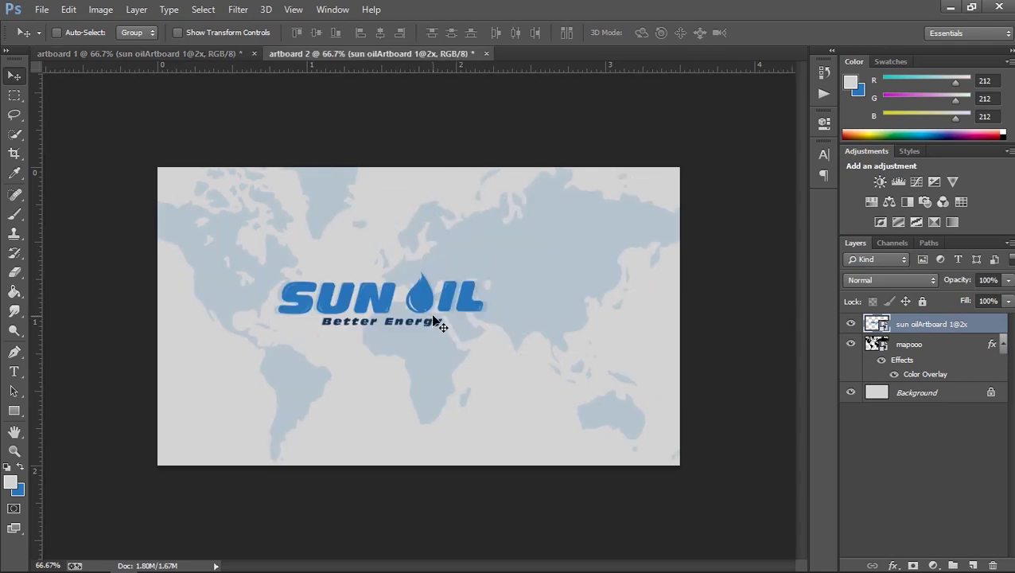
- Shrink the logo to about 17.6% and place it in the card's top-right corner
{"action": "key", "text": "ctrl+t"}
{"action": "left_click_drag", "start_coordinate": [653, 109], "coordinate": [535, 201]}
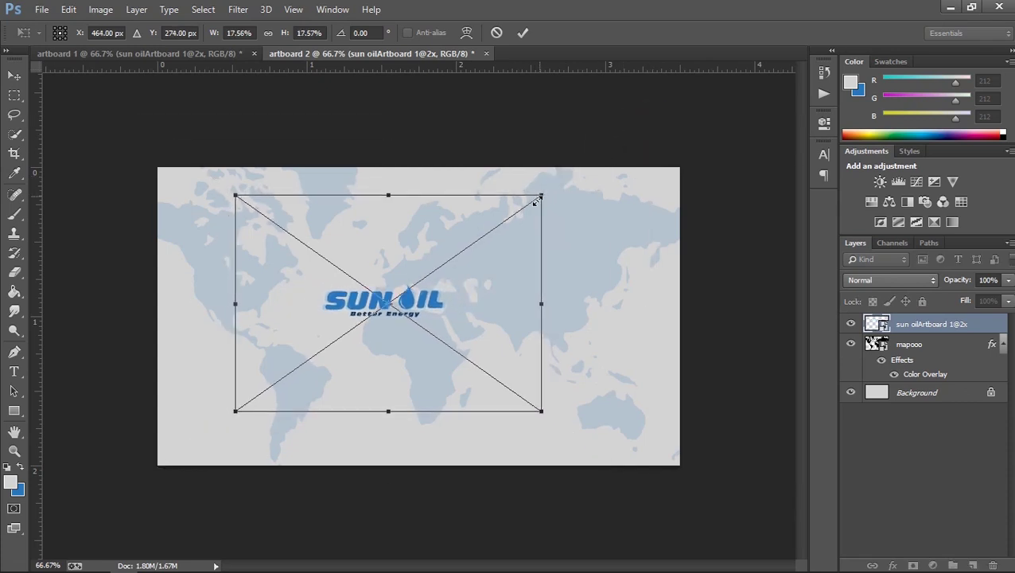
{"action": "left_click_drag", "start_coordinate": [431, 299], "coordinate": [635, 223]}
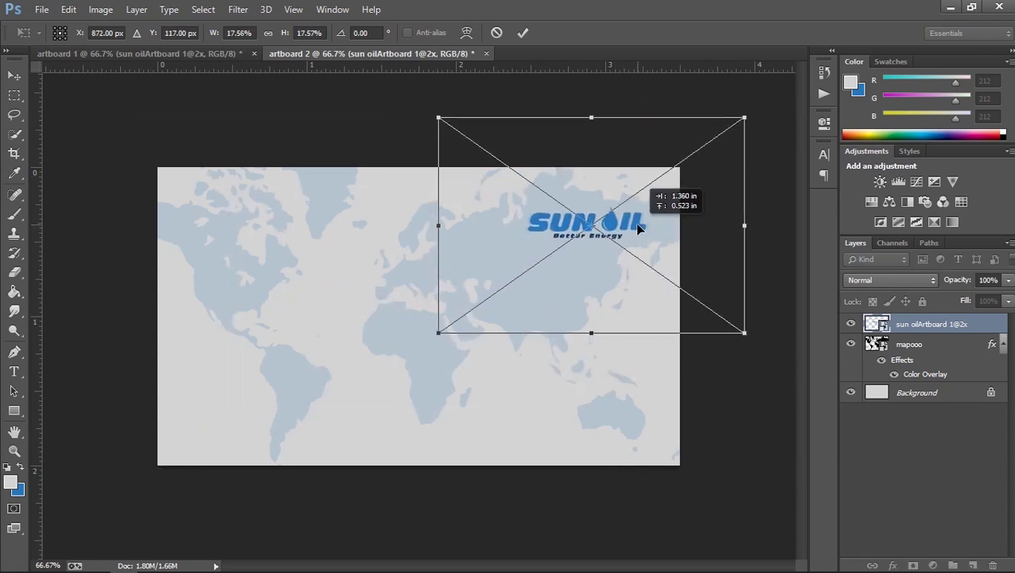
{"action": "key", "text": "Return"}
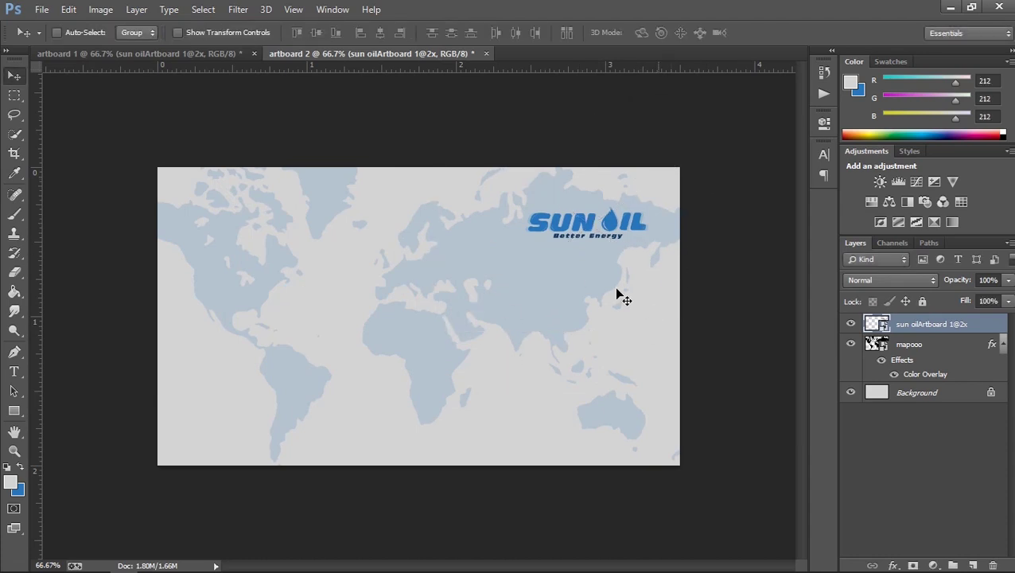
- Lower the mapooo layer's opacity to 15%
{"action": "left_click", "coordinate": [927, 351]}
{"action": "left_click_drag", "start_coordinate": [958, 288], "coordinate": [948, 286]}
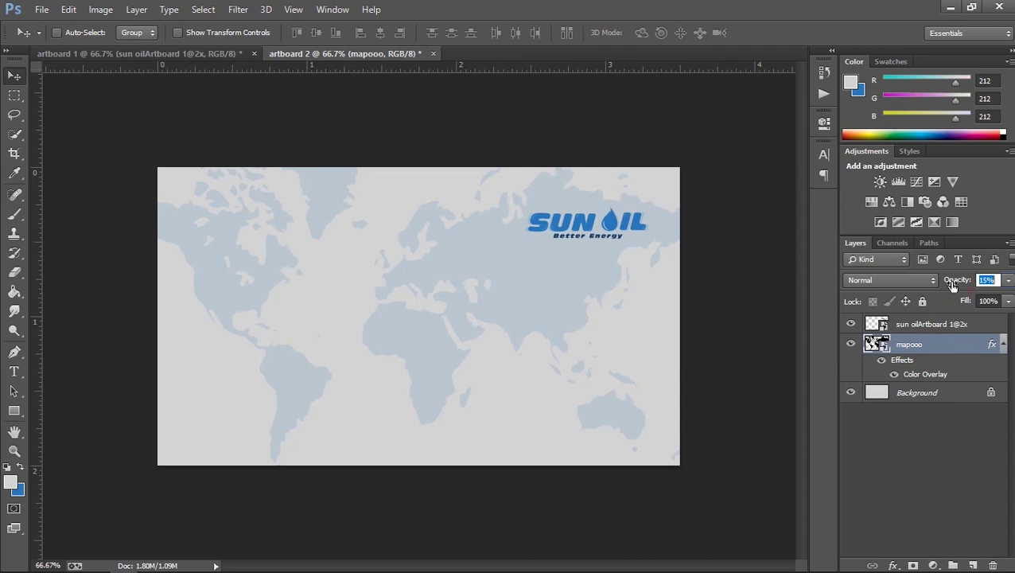
{"action": "key", "text": "Return"}
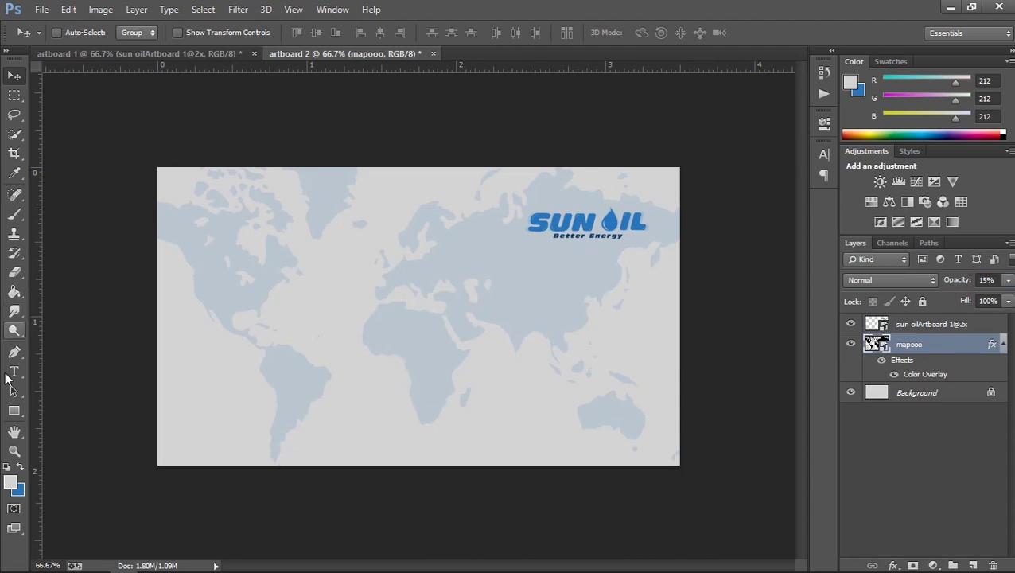
- Draw a 240 px circle over the left of the map and fill it dark grey
{"action": "left_click", "coordinate": [14, 411]}
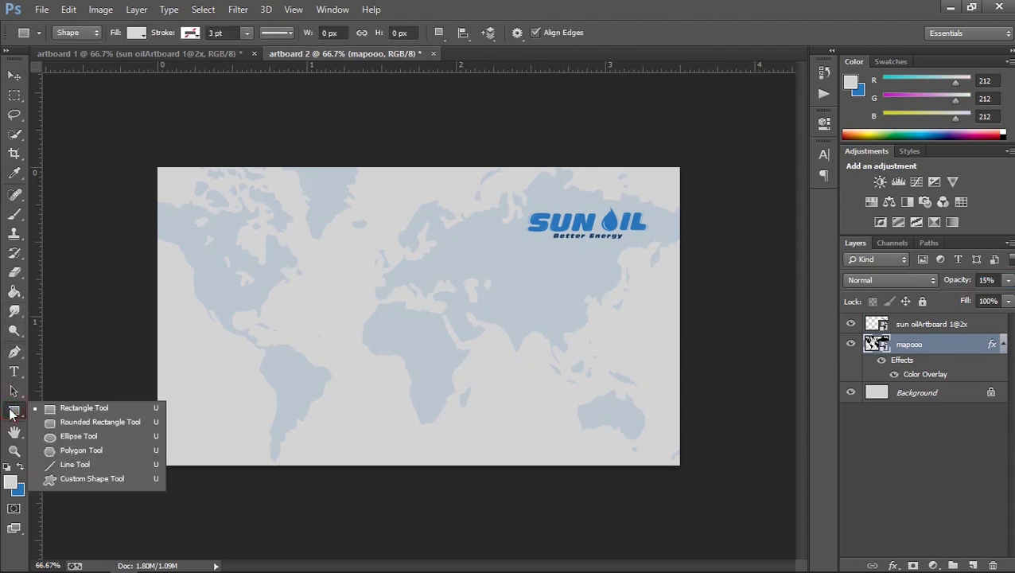
{"action": "left_click", "coordinate": [78, 436]}
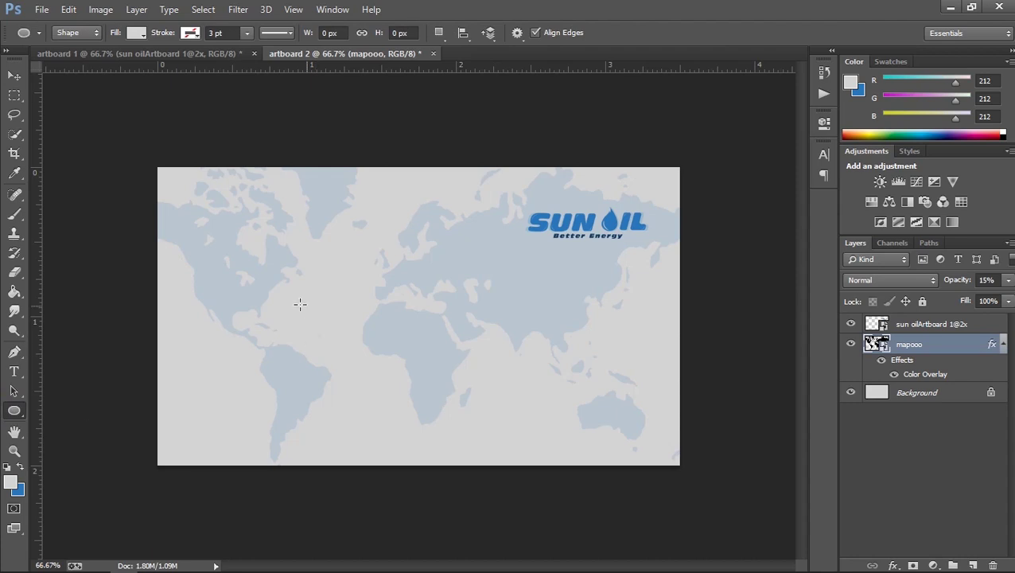
{"action": "left_click_drag", "start_coordinate": [280, 308], "coordinate": [330, 364]}
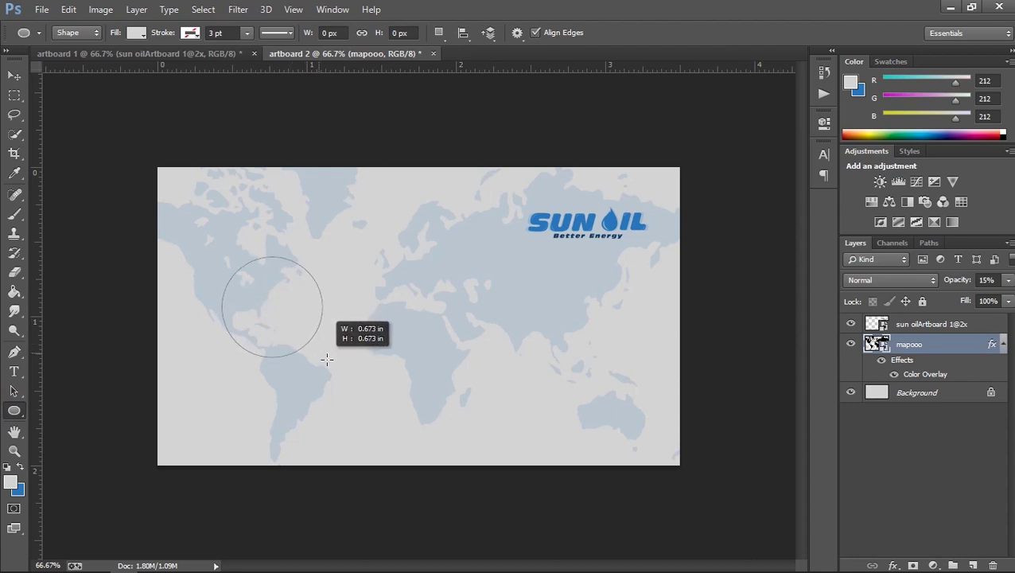
{"action": "left_click_drag", "start_coordinate": [330, 364], "coordinate": [333, 366]}
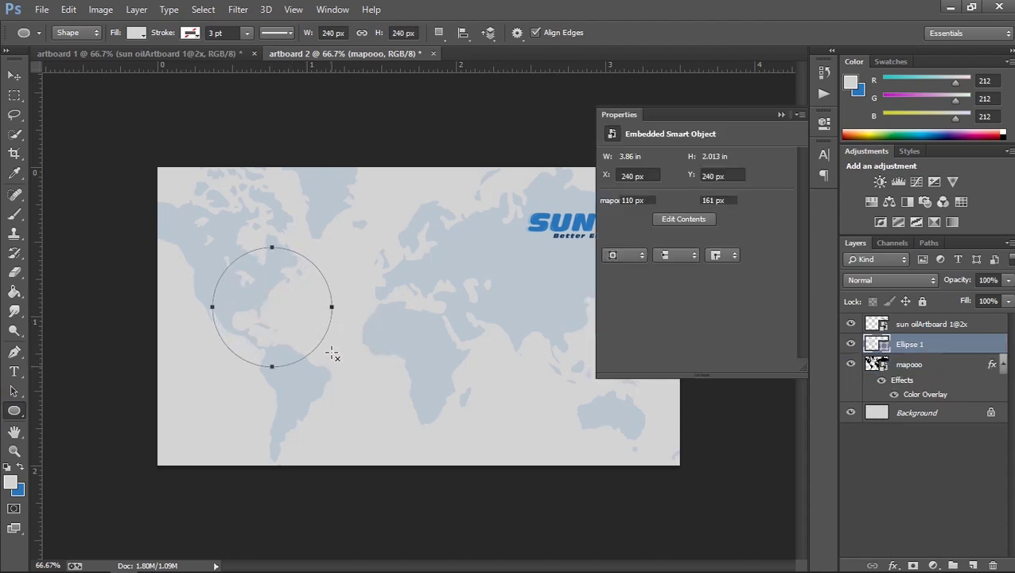
{"action": "left_click", "coordinate": [611, 236]}
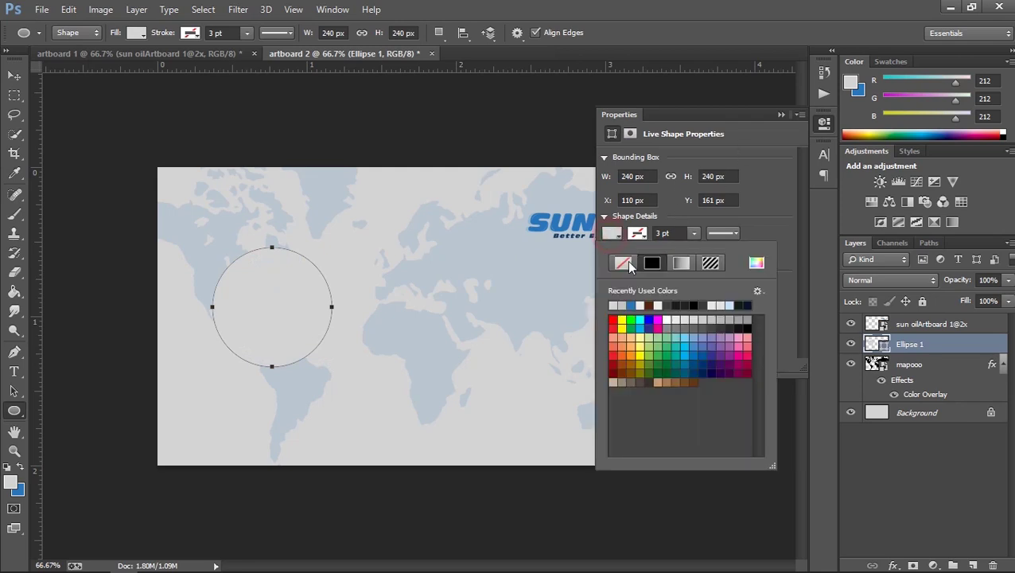
{"action": "left_click", "coordinate": [675, 304]}
{"action": "left_click", "coordinate": [781, 115]}
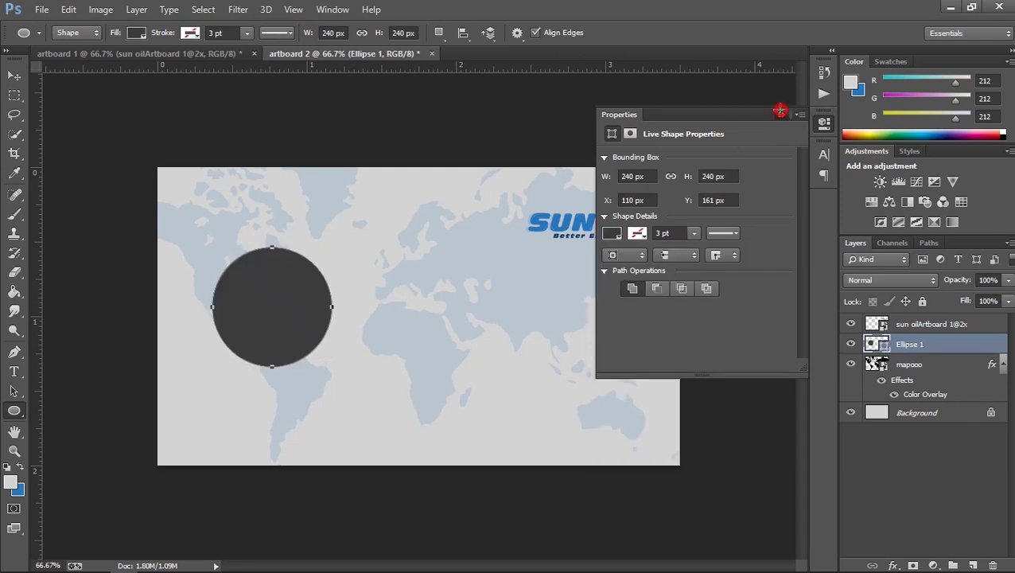
{"action": "left_click", "coordinate": [781, 114]}
- Nudge the Ellipse 1 circle slightly down and left over the Americas
{"action": "key", "text": "v"}
{"action": "left_click_drag", "start_coordinate": [272, 311], "coordinate": [269, 321]}
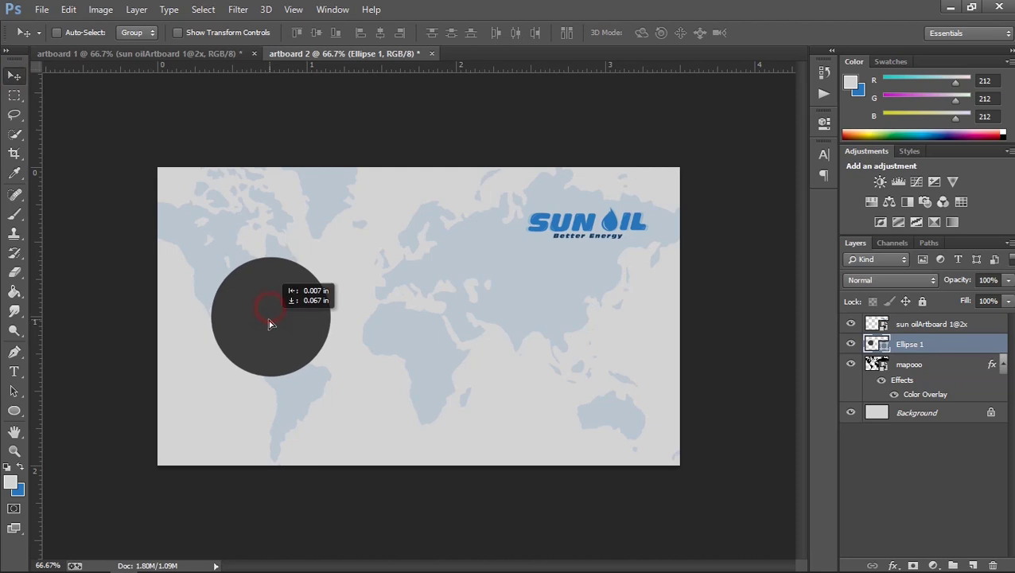
{"action": "left_click", "coordinate": [903, 414], "text": "ctrl"}
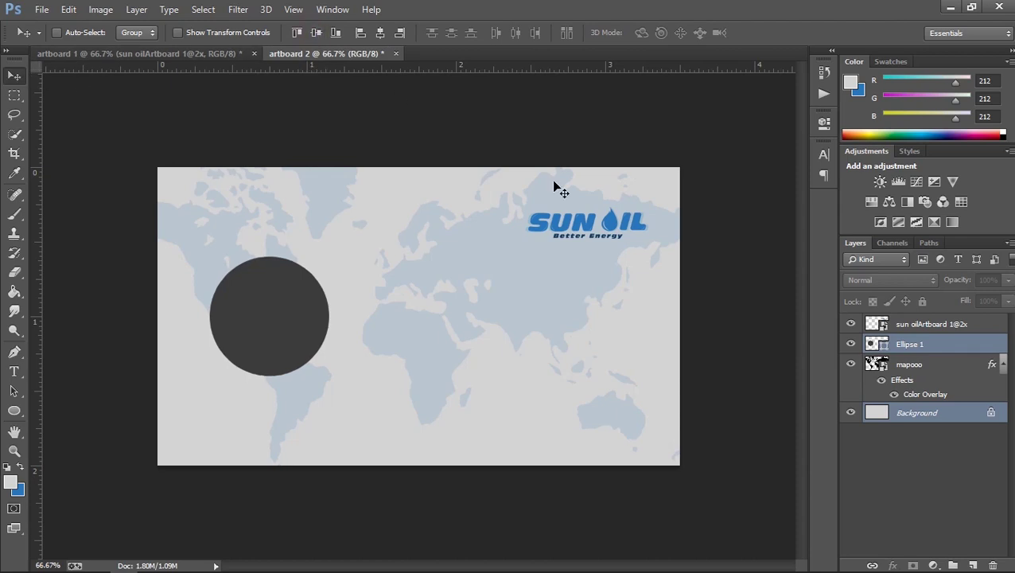
{"action": "left_click", "coordinate": [943, 346]}
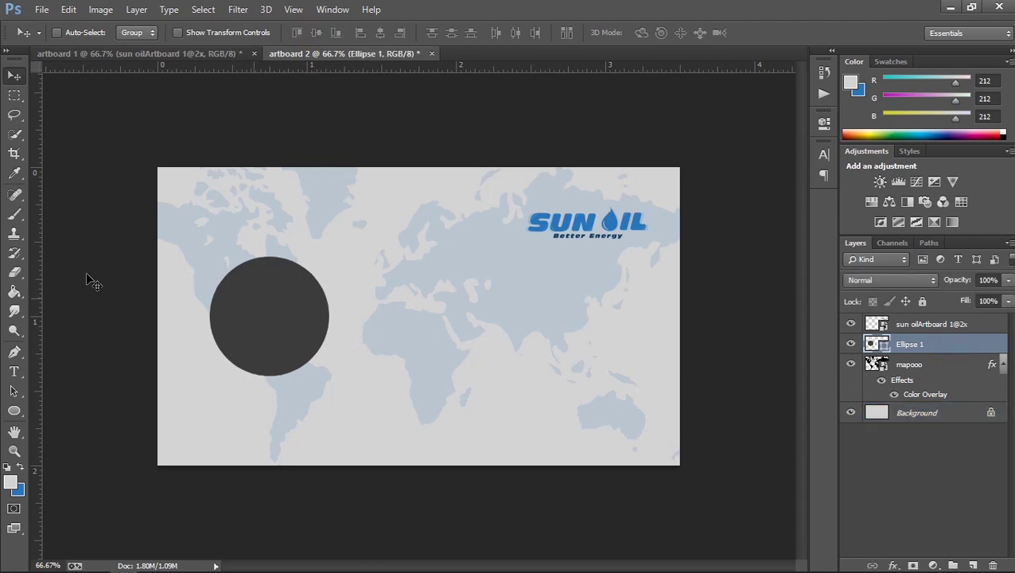
{"action": "left_click", "coordinate": [15, 411]}
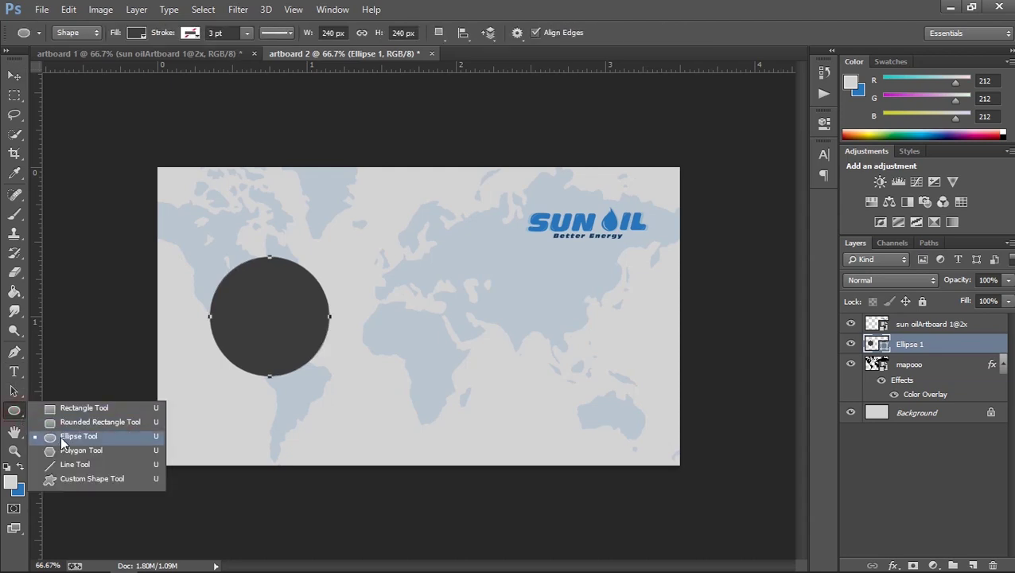
- Draw a thin vertical bar right of the circle and narrow it to 2 px wide
{"action": "left_click", "coordinate": [78, 411]}
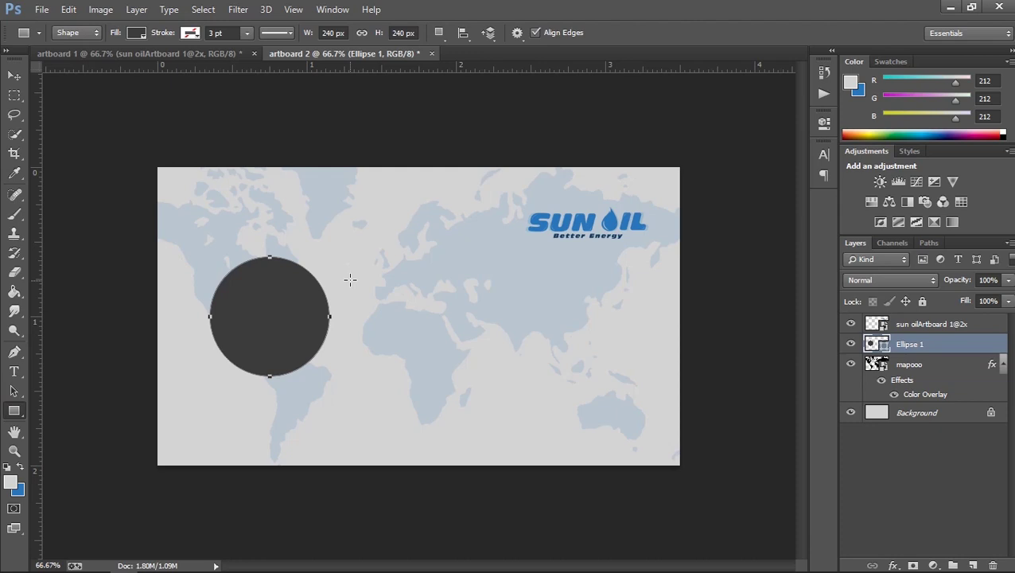
{"action": "left_click_drag", "start_coordinate": [350, 279], "coordinate": [348, 349]}
{"action": "key", "text": "v"}
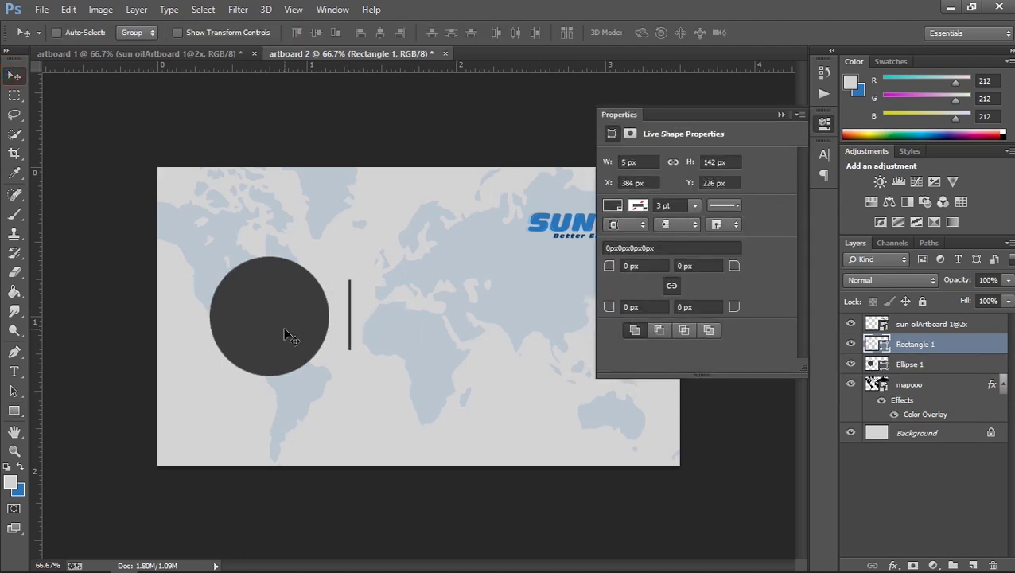
{"action": "key", "text": "ctrl+minus"}
{"action": "key", "text": "ctrl+minus"}
{"action": "key", "text": "ctrl+plus"}
{"action": "key", "text": "ctrl+plus"}
{"action": "key", "text": "ctrl+plus"}
{"action": "key", "text": "ctrl+plus"}
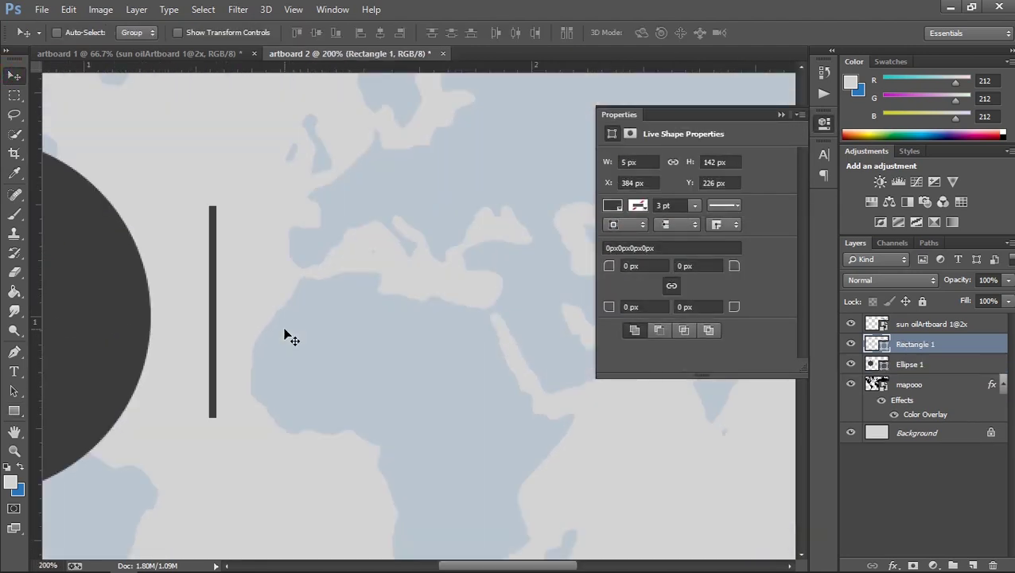
{"action": "key", "text": "ctrl+t"}
{"action": "left_click_drag", "start_coordinate": [216, 310], "coordinate": [213, 310]}
{"action": "key", "text": "Return"}
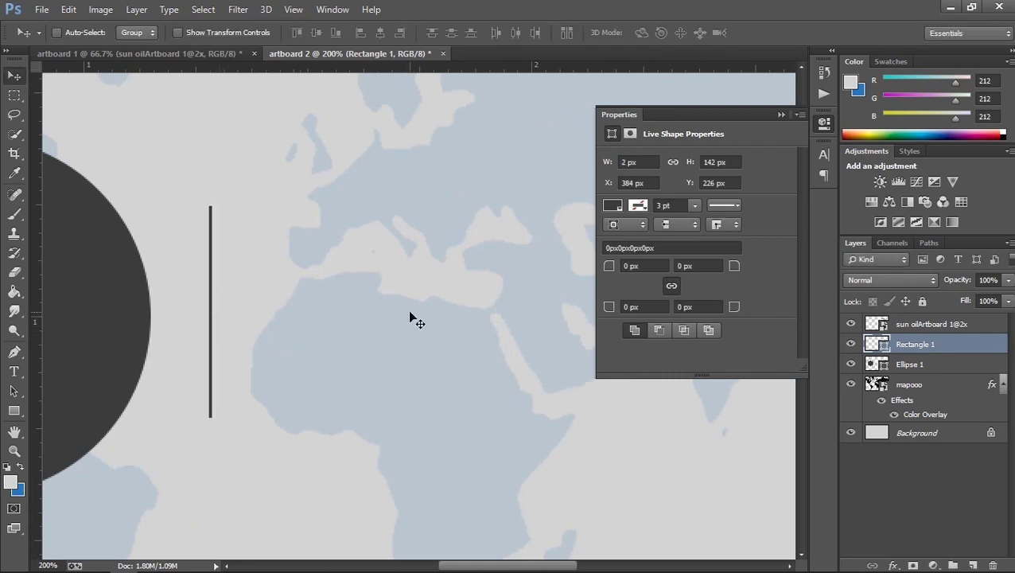
{"action": "key", "text": "ctrl+minus"}
{"action": "key", "text": "ctrl+minus"}
{"action": "key", "text": "ctrl+minus"}
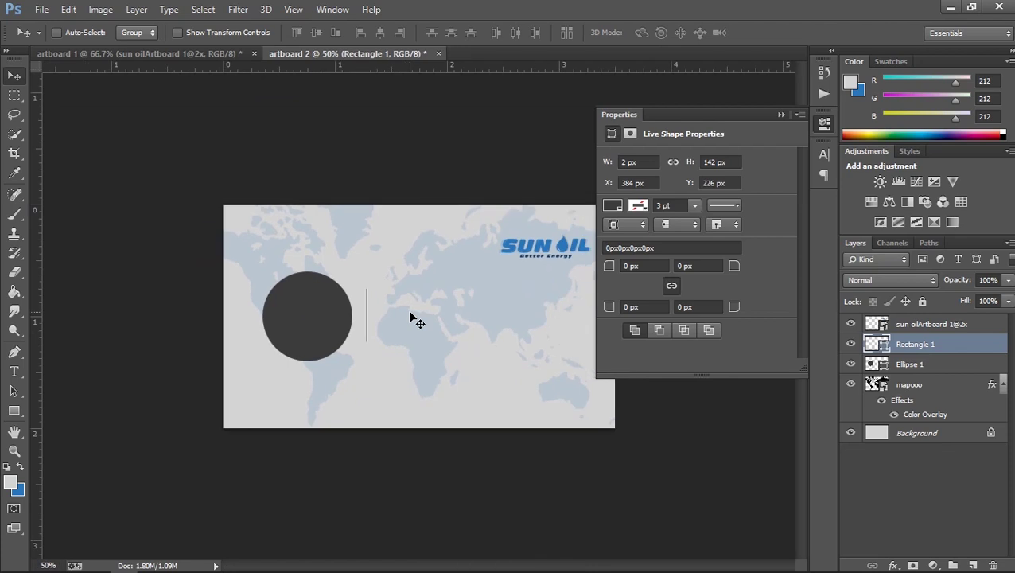
{"action": "key", "text": "ctrl+minus"}
{"action": "key", "text": "ctrl+plus"}
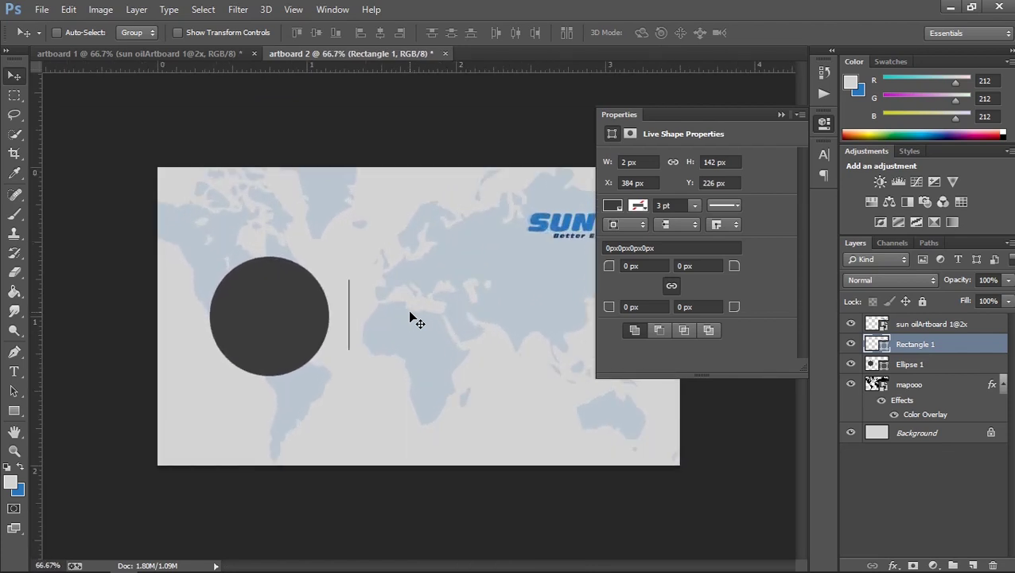
- Centre the 2 × 142 px Rectangle 1 vertically on the card using the Background layer
{"action": "left_click", "coordinate": [941, 436], "text": "ctrl"}
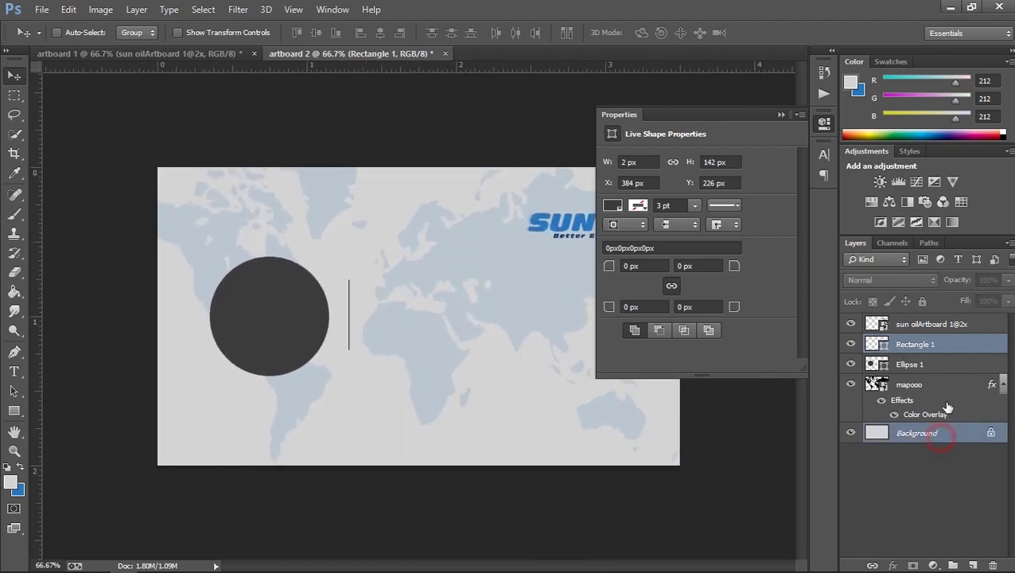
{"action": "left_click", "coordinate": [320, 37]}
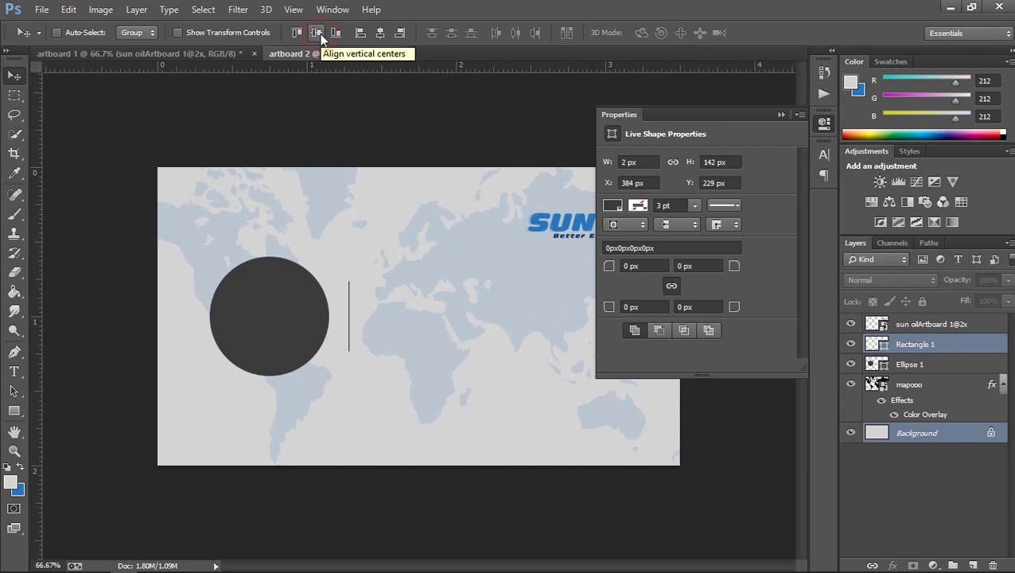
{"action": "left_click", "coordinate": [958, 353]}
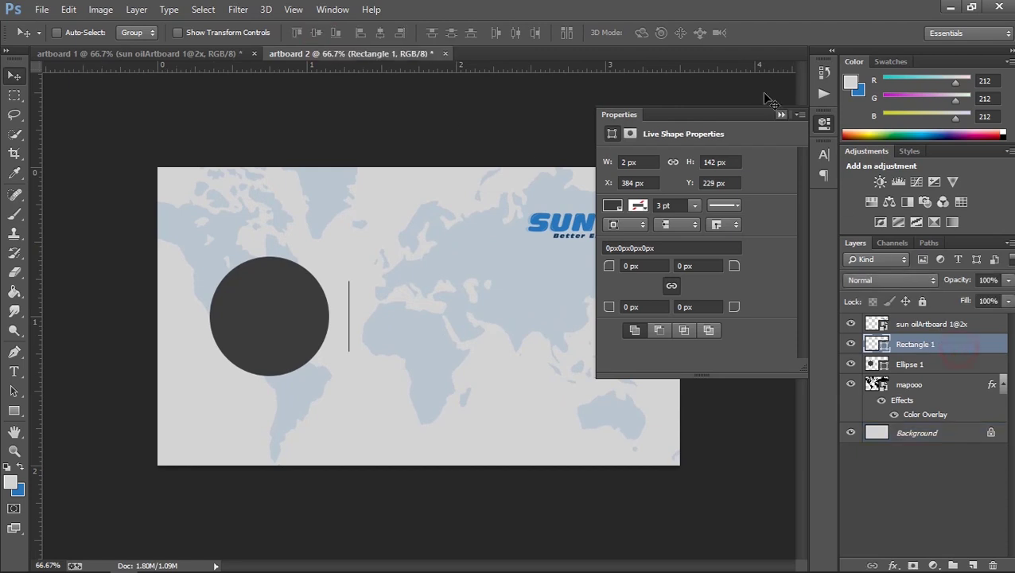
{"action": "left_click", "coordinate": [781, 115]}
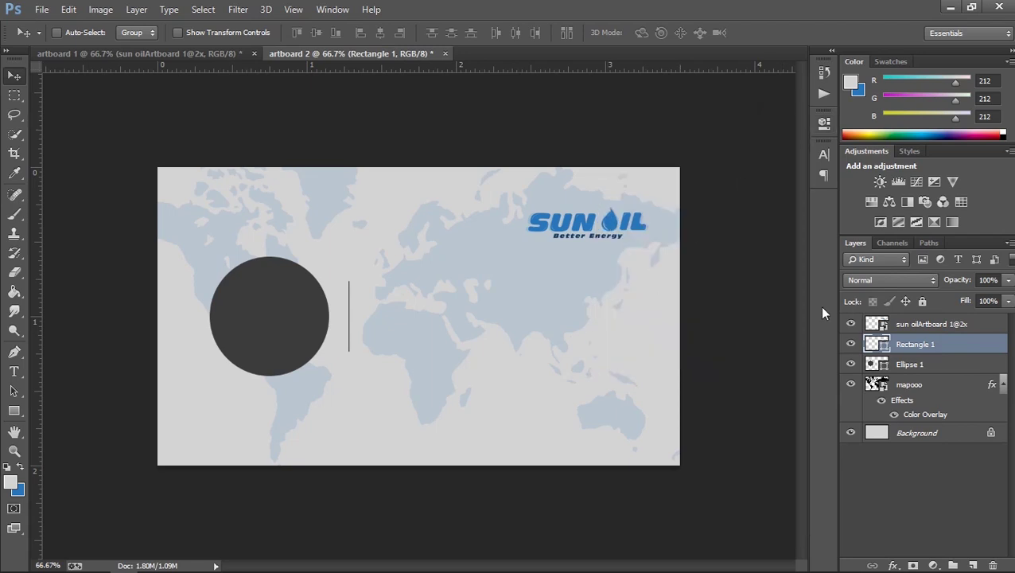
{"action": "key", "text": "ctrl+plus"}
{"action": "key", "text": "ctrl+minus"}
{"action": "left_click", "coordinate": [37, 10]}
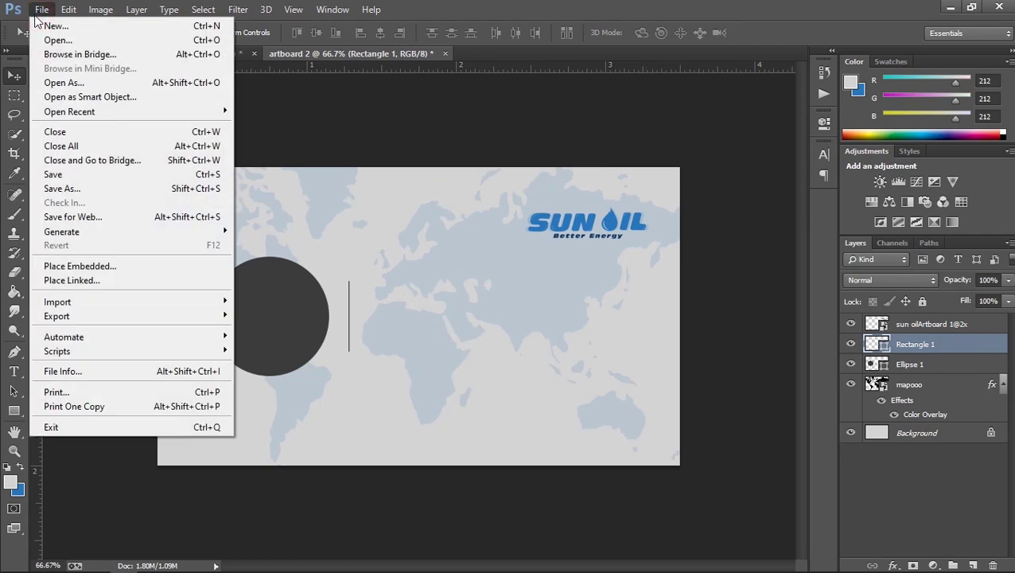
{"action": "left_click", "coordinate": [923, 326]}
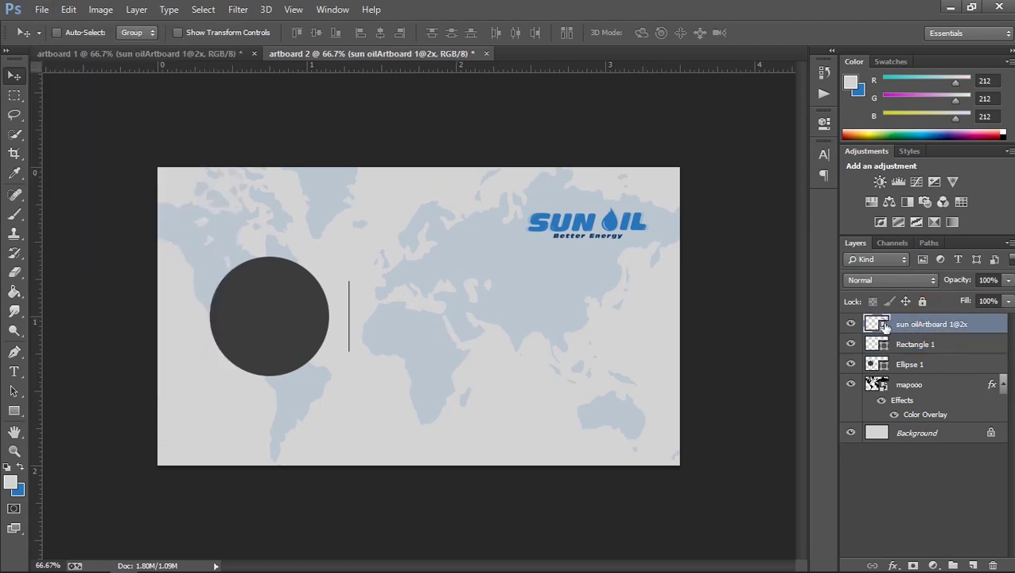
{"action": "left_click", "coordinate": [41, 10]}
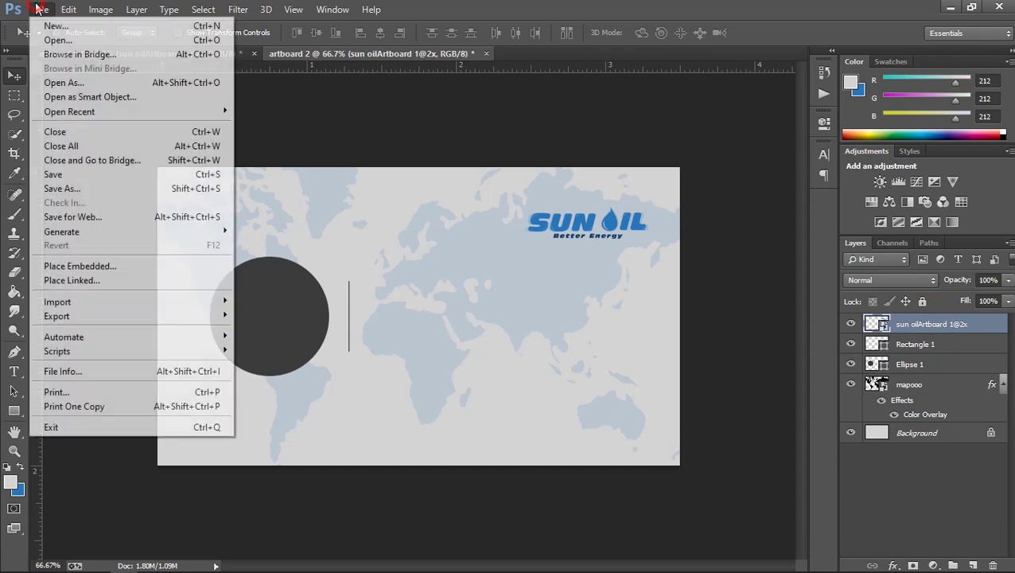
- Place the user silhouette icon from the dc folder as an embedded image
{"action": "left_click", "coordinate": [70, 263]}
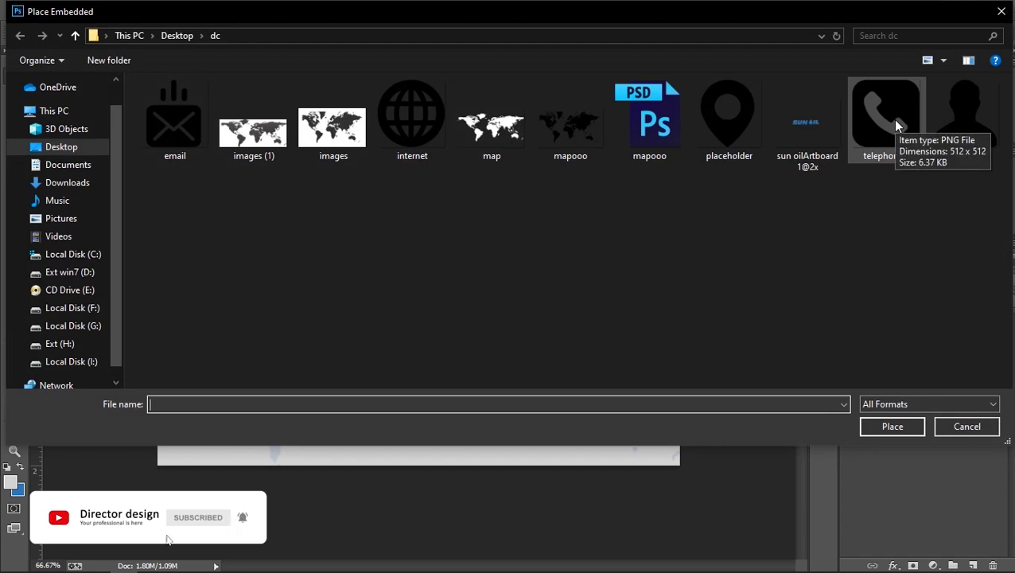
{"action": "left_click", "coordinate": [959, 117]}
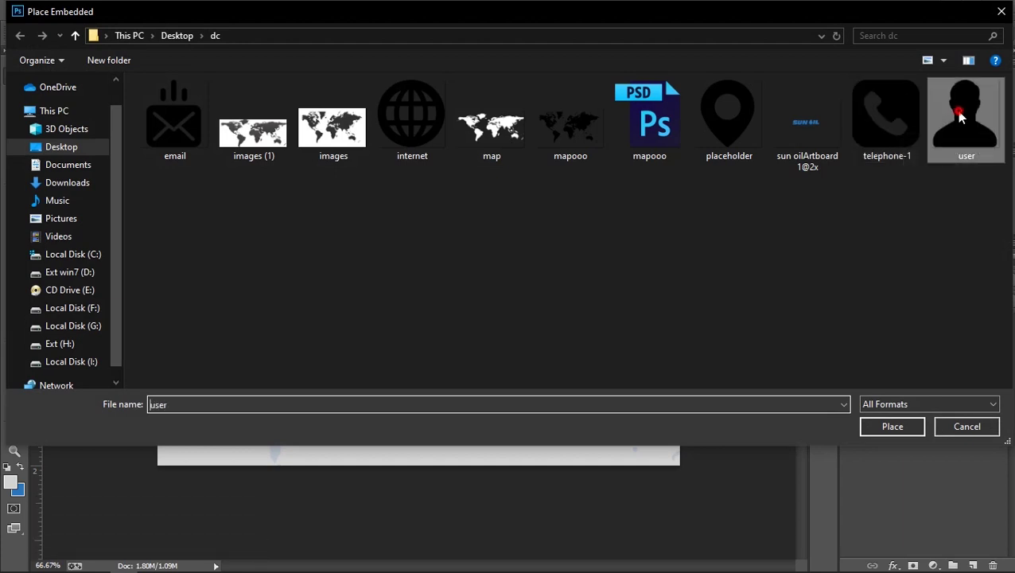
{"action": "double_click", "coordinate": [959, 117]}
{"action": "left_click_drag", "start_coordinate": [568, 169], "coordinate": [425, 300]}
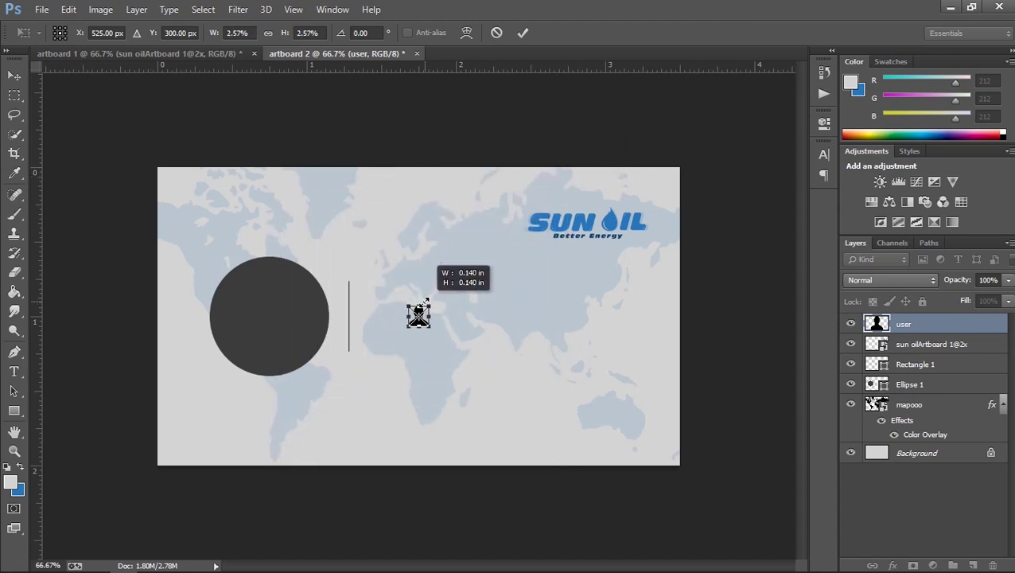
{"action": "left_click_drag", "start_coordinate": [425, 300], "coordinate": [425, 302]}
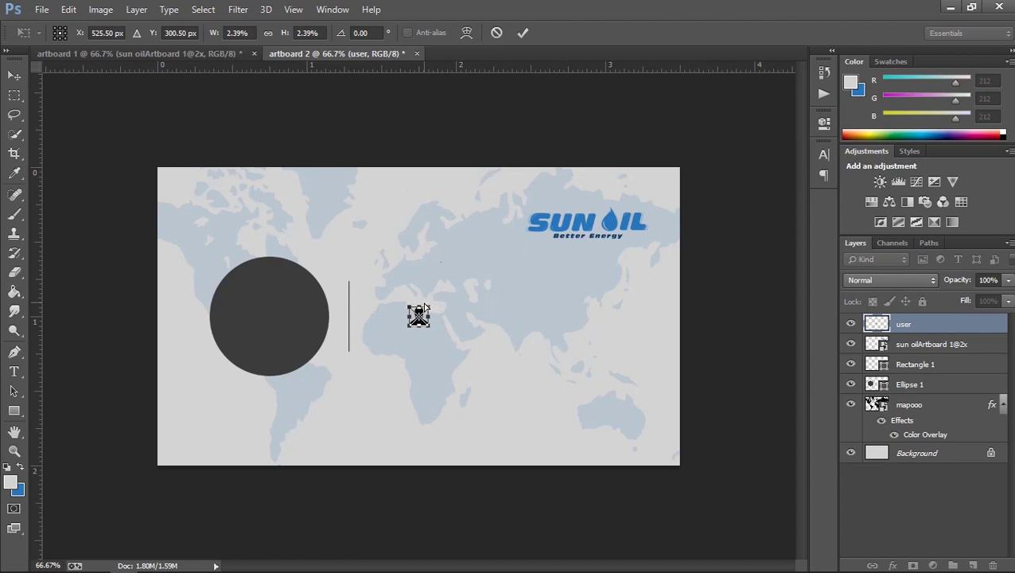
{"action": "key", "text": "ctrl+z"}
{"action": "key", "text": "Return"}
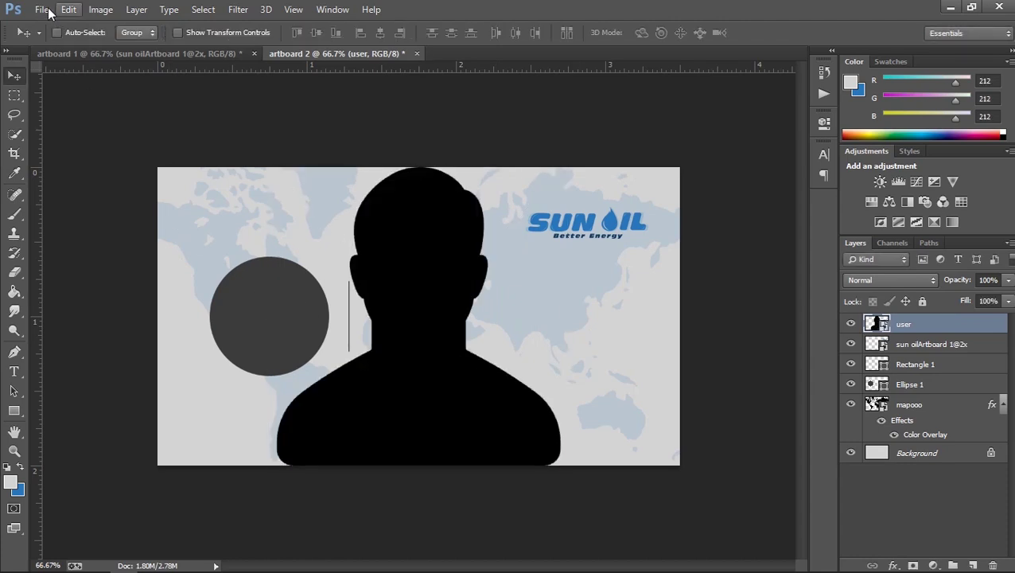
- Place the internet globe icon and move the internet and user layers to the top
{"action": "left_click", "coordinate": [42, 10]}
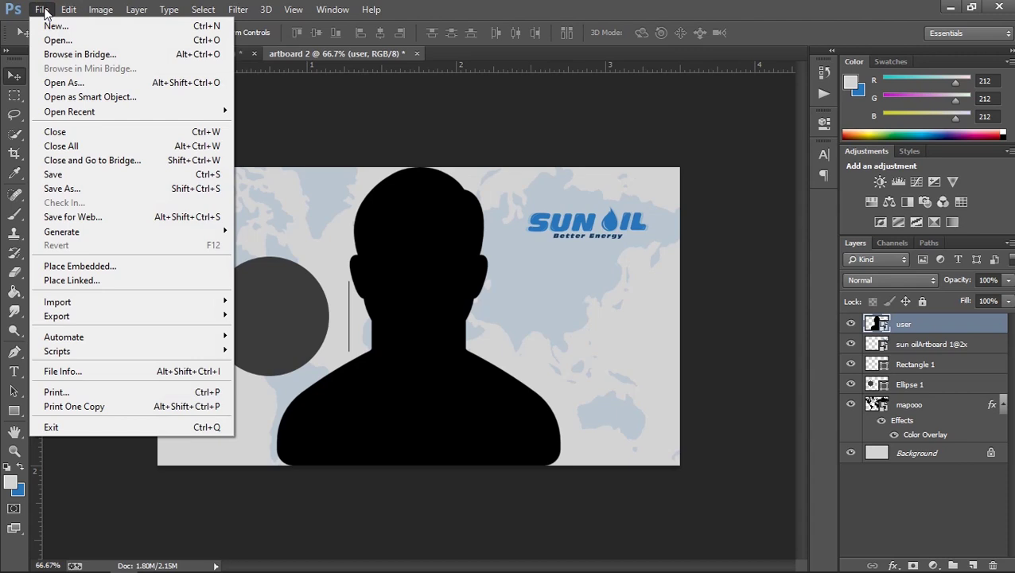
{"action": "left_click", "coordinate": [80, 266]}
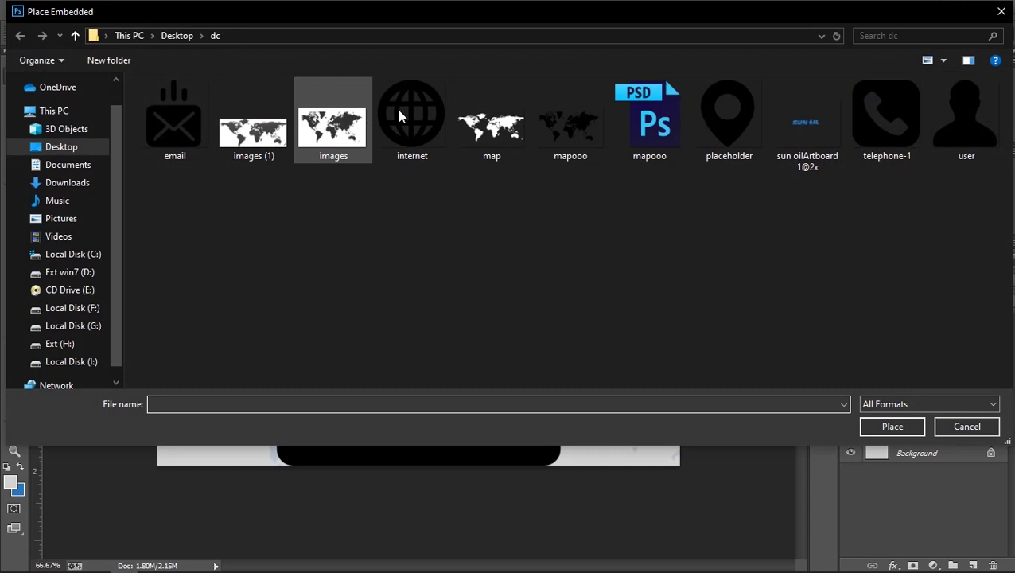
{"action": "double_click", "coordinate": [412, 107]}
{"action": "key", "text": "Return"}
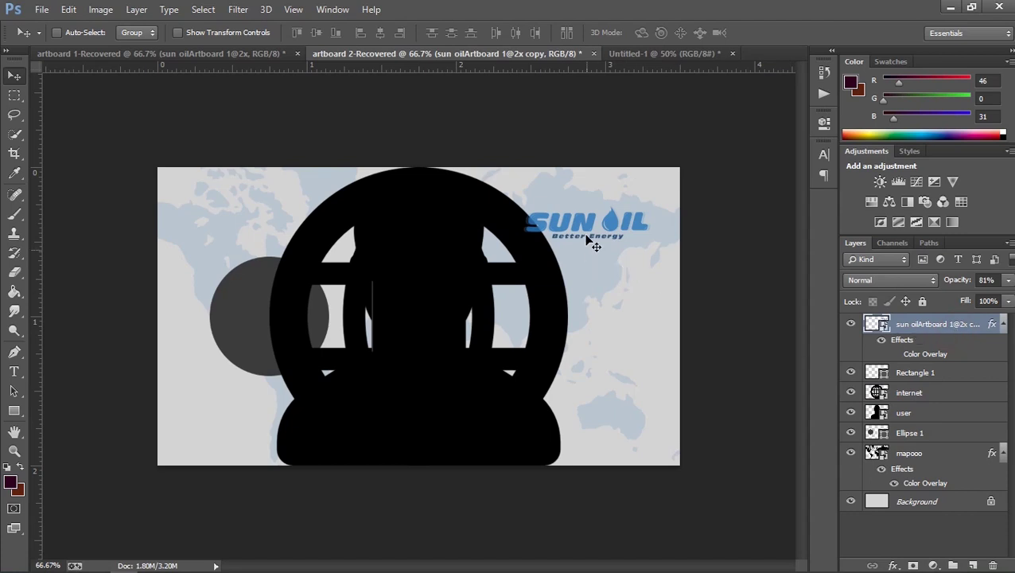
{"action": "left_click", "coordinate": [929, 395]}
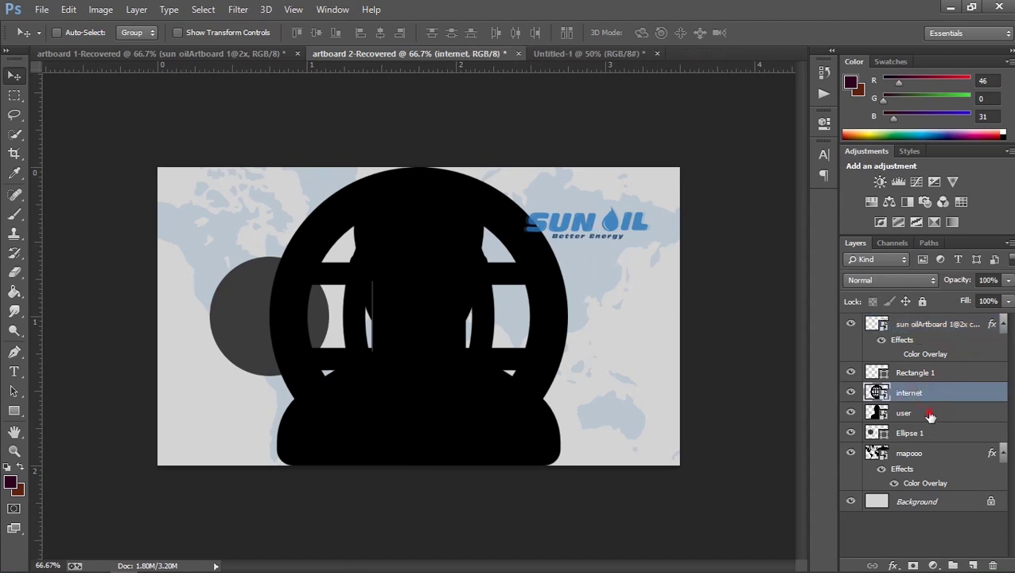
{"action": "left_click", "coordinate": [928, 412], "text": "shift"}
{"action": "left_click_drag", "start_coordinate": [928, 398], "coordinate": [920, 320]}
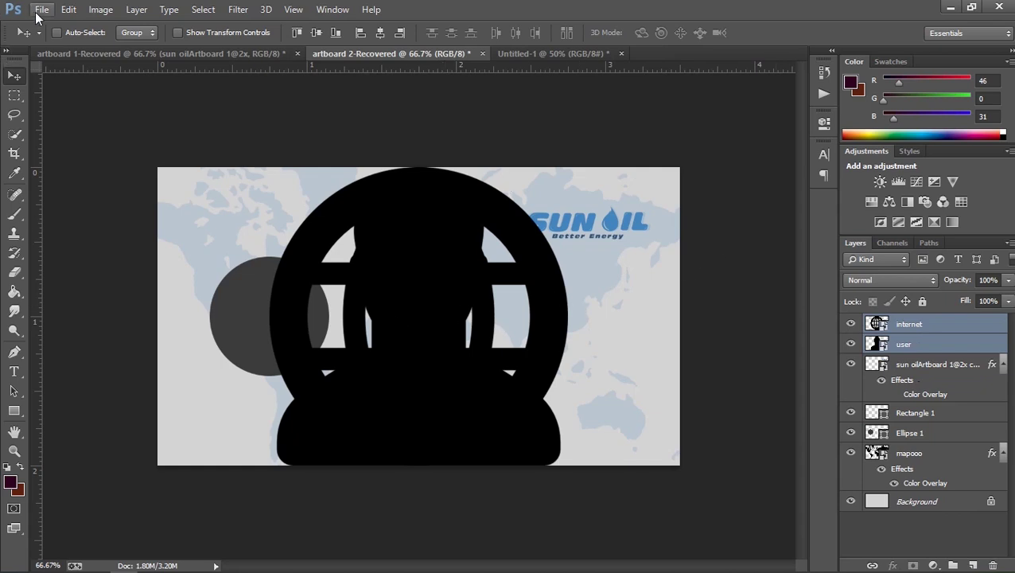
- Place the telephone-1 and placeholder pin icons as embedded images
{"action": "left_click", "coordinate": [41, 9]}
{"action": "left_click", "coordinate": [150, 269]}
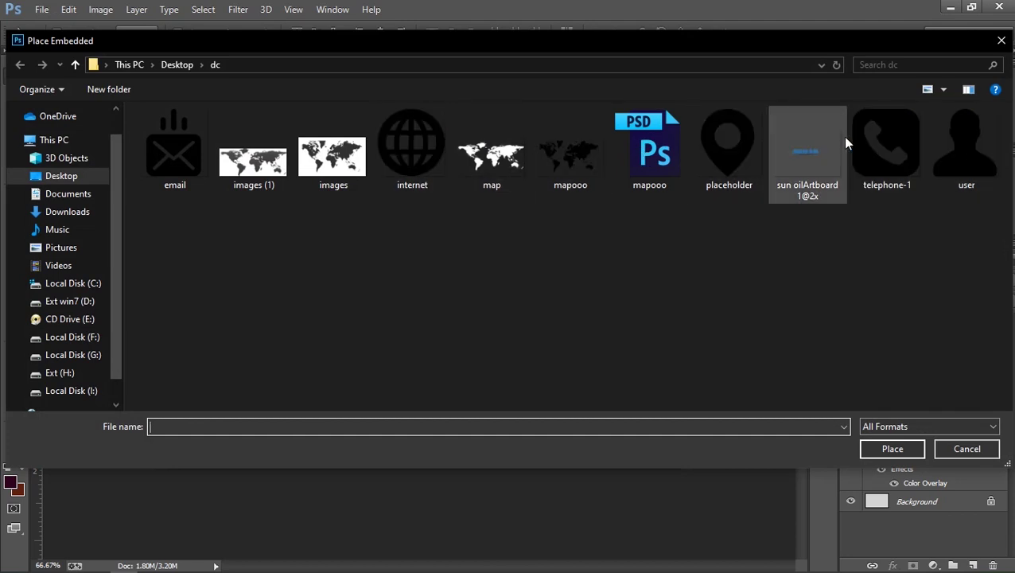
{"action": "double_click", "coordinate": [887, 143]}
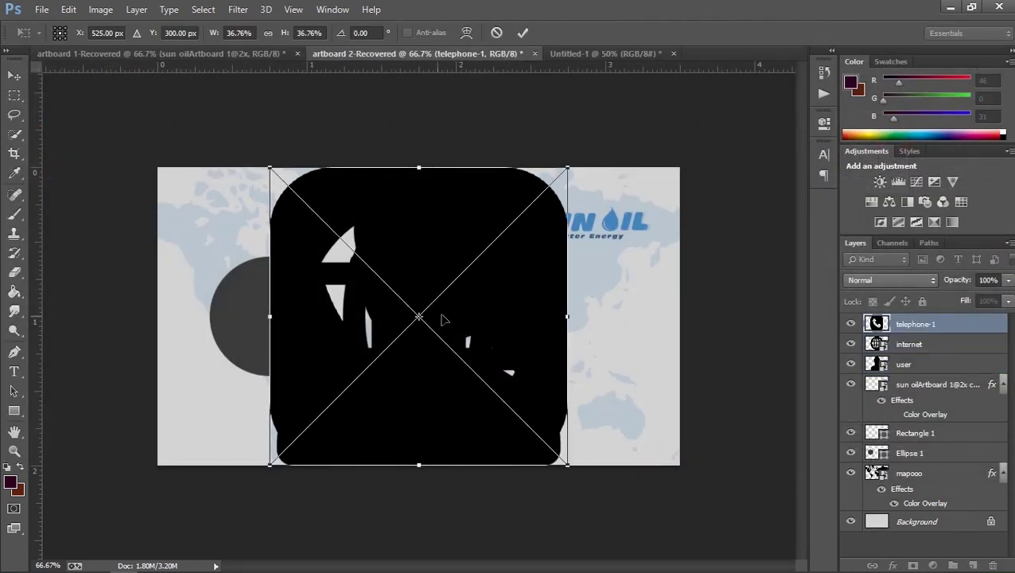
{"action": "key", "text": "Return"}
{"action": "left_click", "coordinate": [41, 8]}
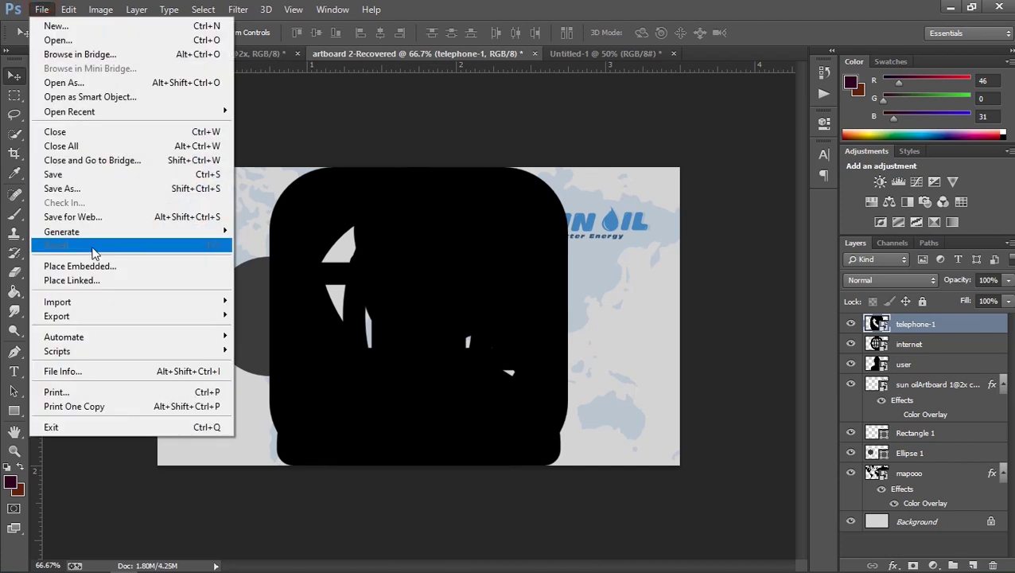
{"action": "left_click", "coordinate": [94, 265]}
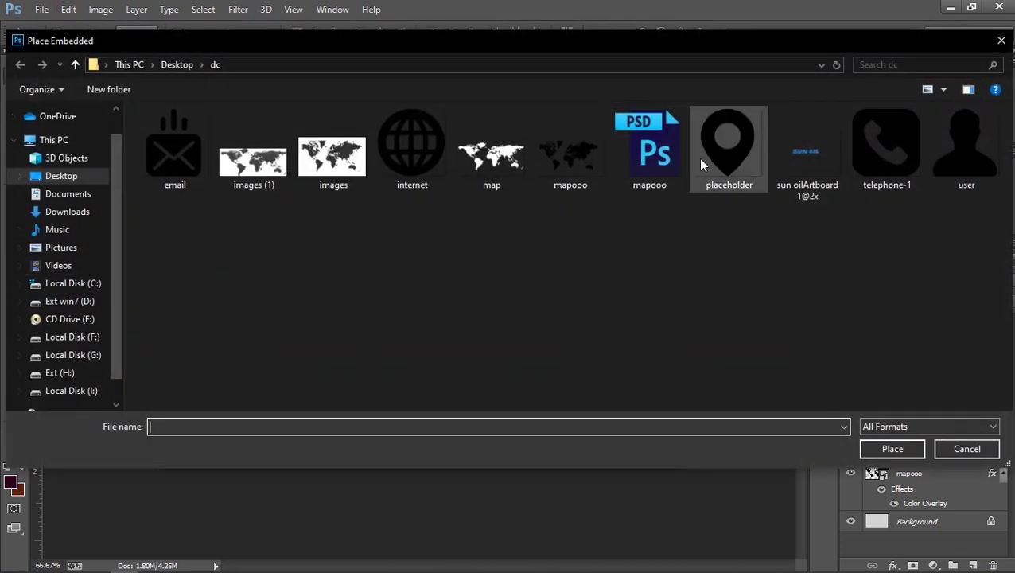
{"action": "double_click", "coordinate": [724, 142]}
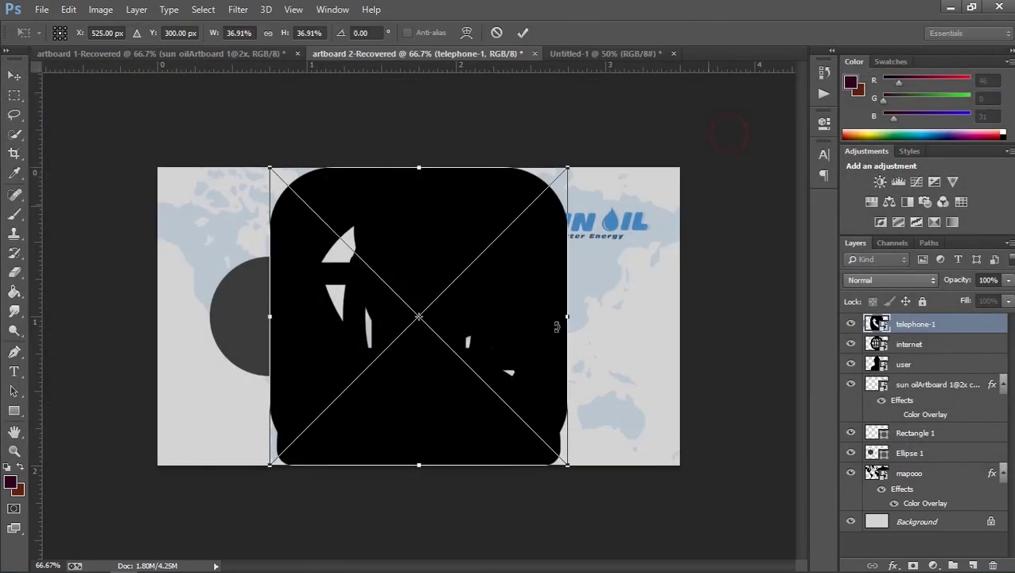
{"action": "key", "text": "Return"}
{"action": "left_click", "coordinate": [937, 385], "text": "shift"}
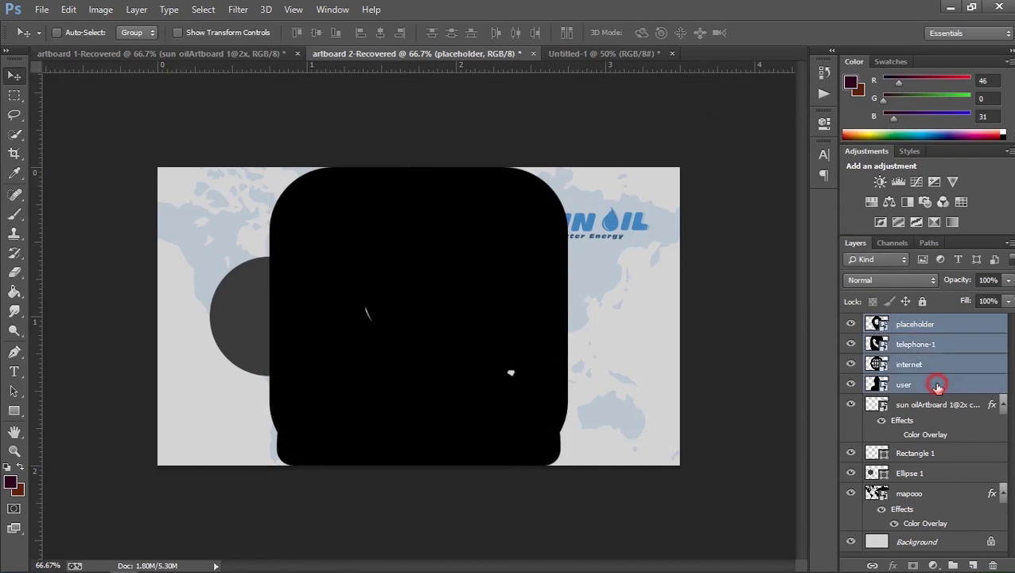
- Scale the four icon layers together down to about 6.5%
{"action": "key", "text": "ctrl+t"}
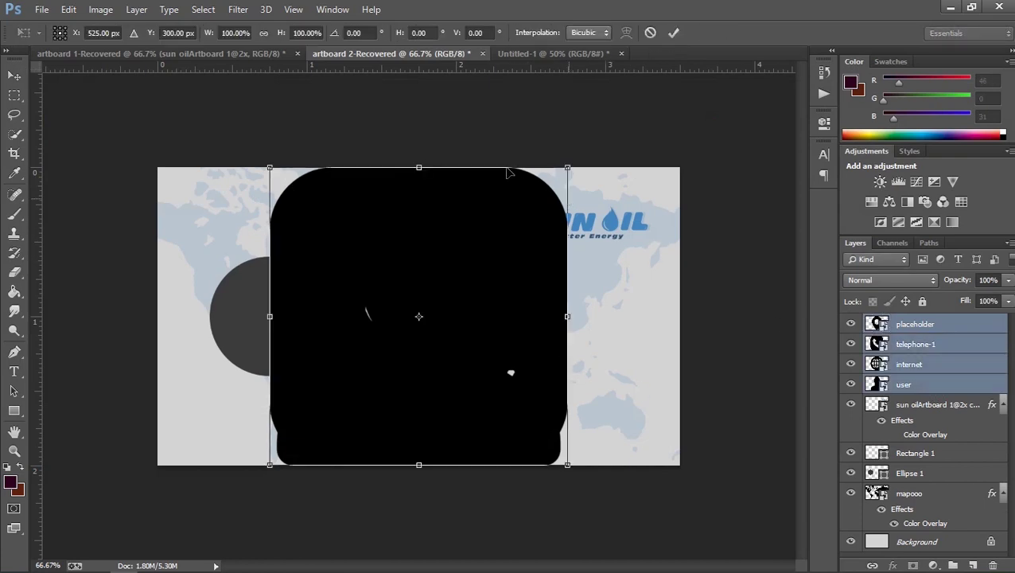
{"action": "left_click_drag", "start_coordinate": [565, 166], "coordinate": [433, 307]}
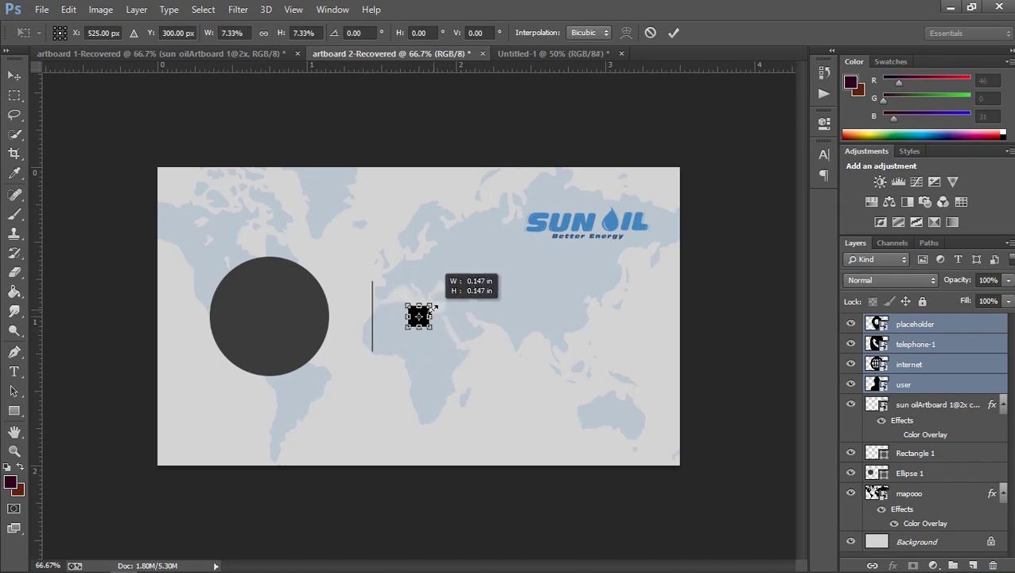
{"action": "left_click_drag", "start_coordinate": [434, 307], "coordinate": [436, 308]}
{"action": "key", "text": "Return"}
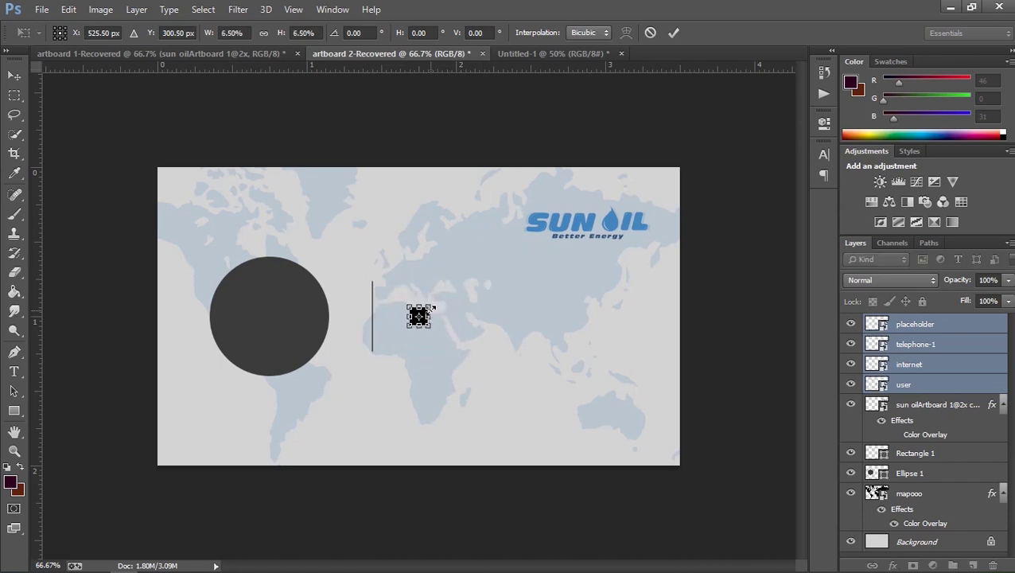
- Show guides and move the user icon right of the divider, under the top guide
{"action": "key", "text": "ctrl+semicolon"}
{"action": "key", "text": "ctrl+plus"}
{"action": "key", "text": "ctrl+plus"}
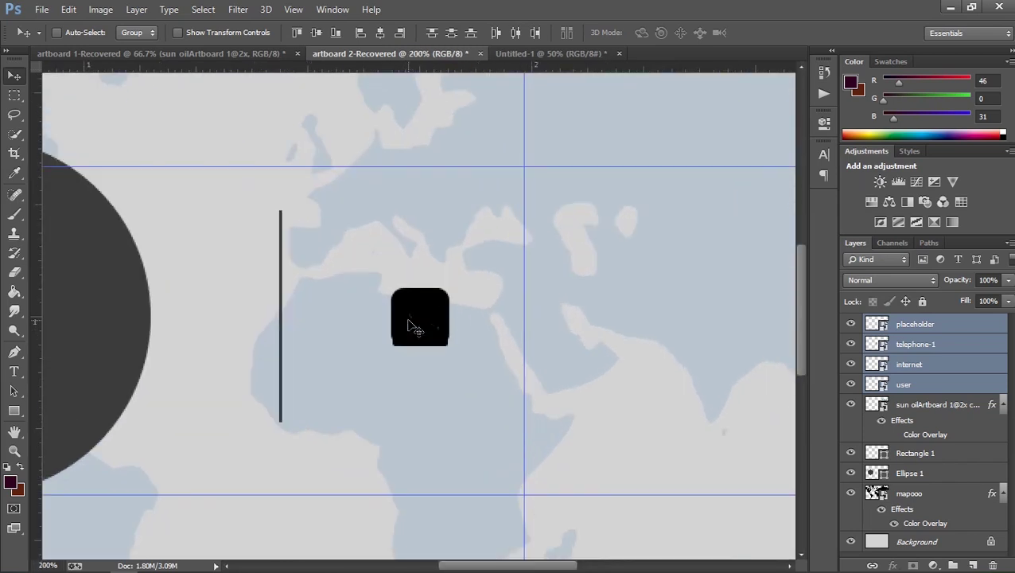
{"action": "left_click", "coordinate": [405, 314]}
{"action": "left_click", "coordinate": [911, 384]}
{"action": "mouse_move", "coordinate": [414, 316]}
{"action": "left_mouse_down"}
{"action": "mouse_move", "coordinate": [345, 237]}
{"action": "mouse_move", "coordinate": [348, 228]}
{"action": "left_mouse_up"}
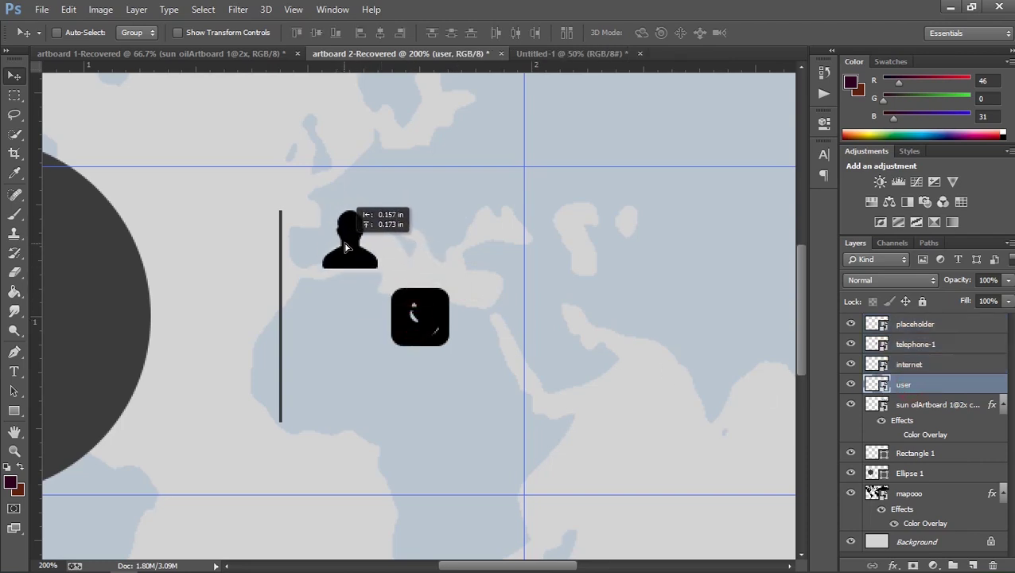
{"action": "left_click_drag", "start_coordinate": [347, 228], "coordinate": [346, 226]}
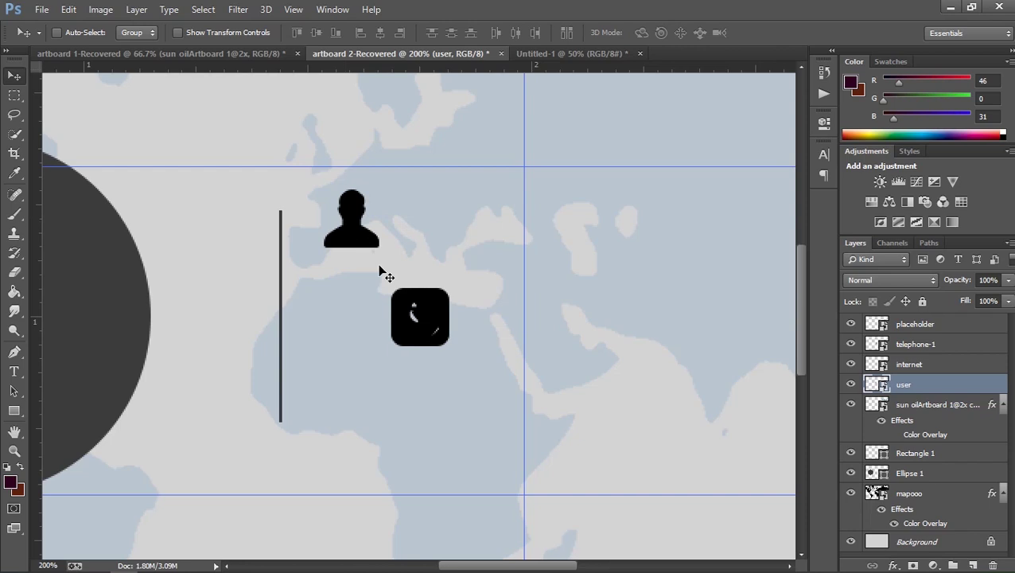
{"action": "key", "text": "ctrl+minus"}
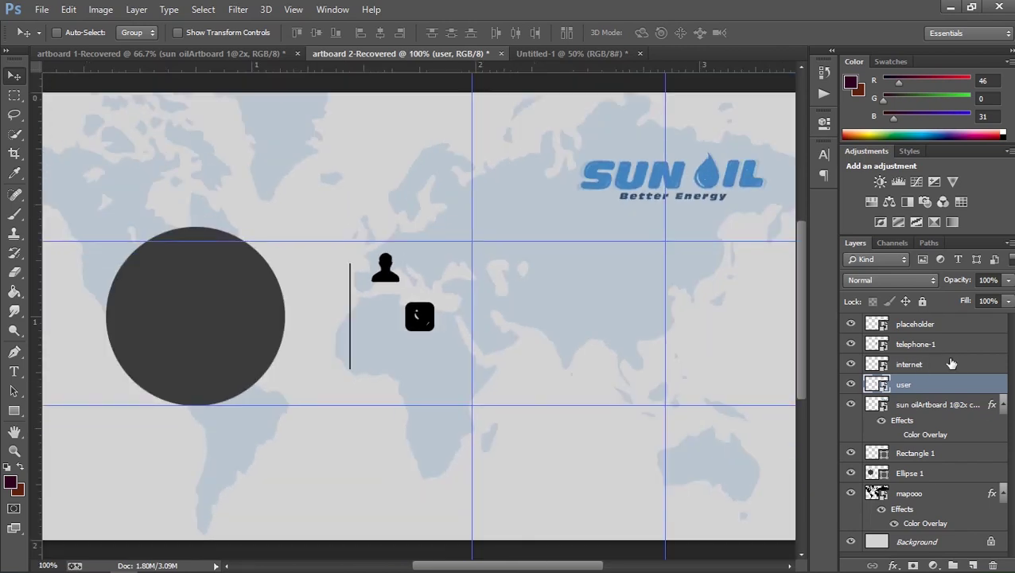
{"action": "left_click_drag", "start_coordinate": [387, 268], "coordinate": [393, 257]}
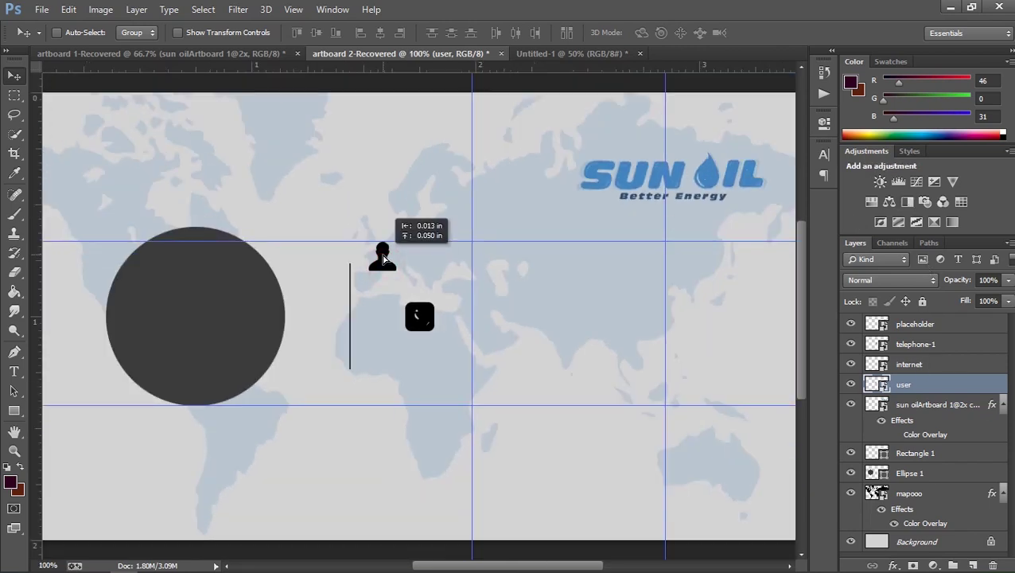
{"action": "left_click_drag", "start_coordinate": [392, 259], "coordinate": [416, 260]}
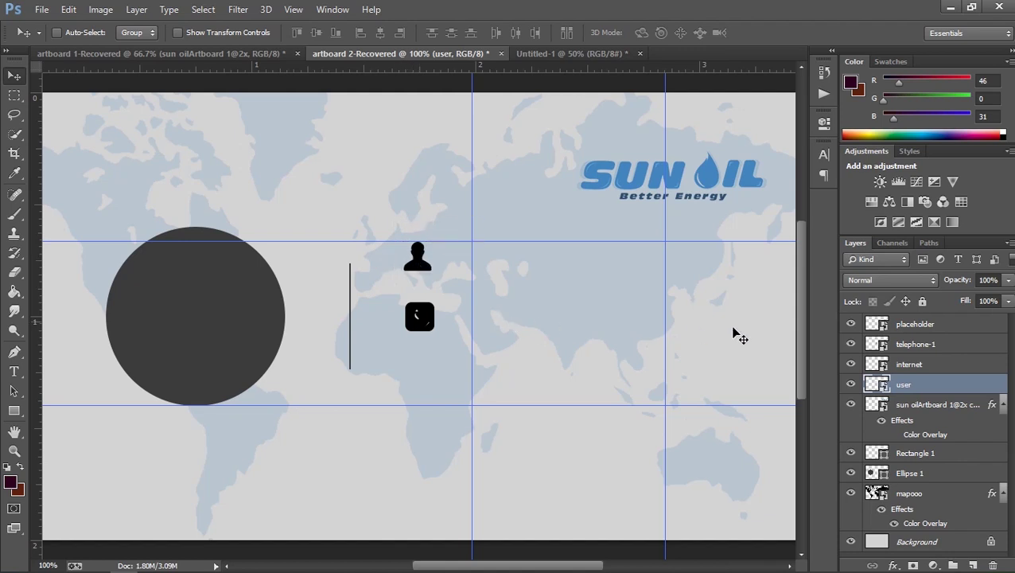
{"action": "left_click", "coordinate": [913, 327]}
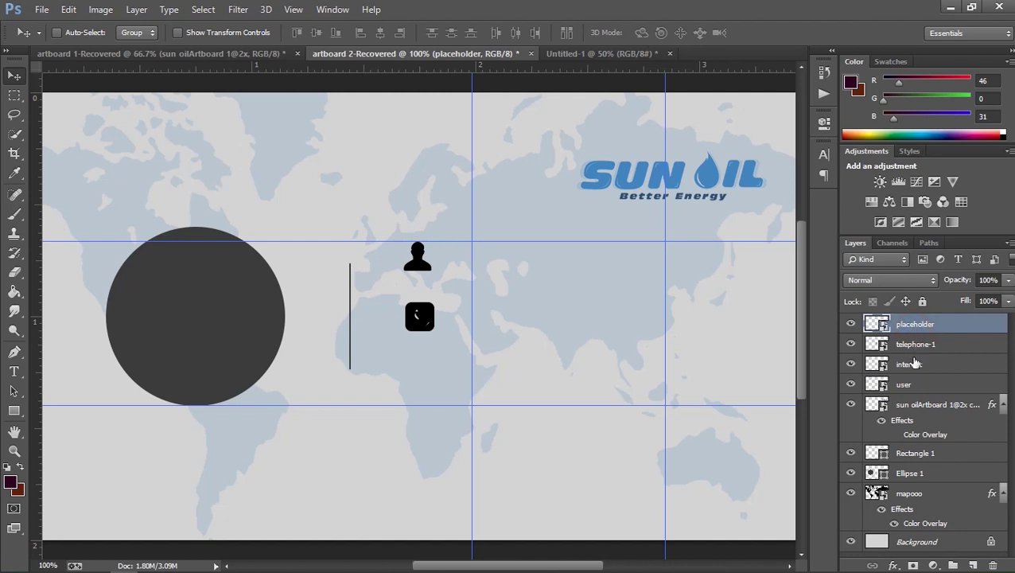
- Stack the globe, telephone and pin icons in a column below the user icon
{"action": "left_click", "coordinate": [914, 363]}
{"action": "left_click_drag", "start_coordinate": [419, 317], "coordinate": [428, 300]}
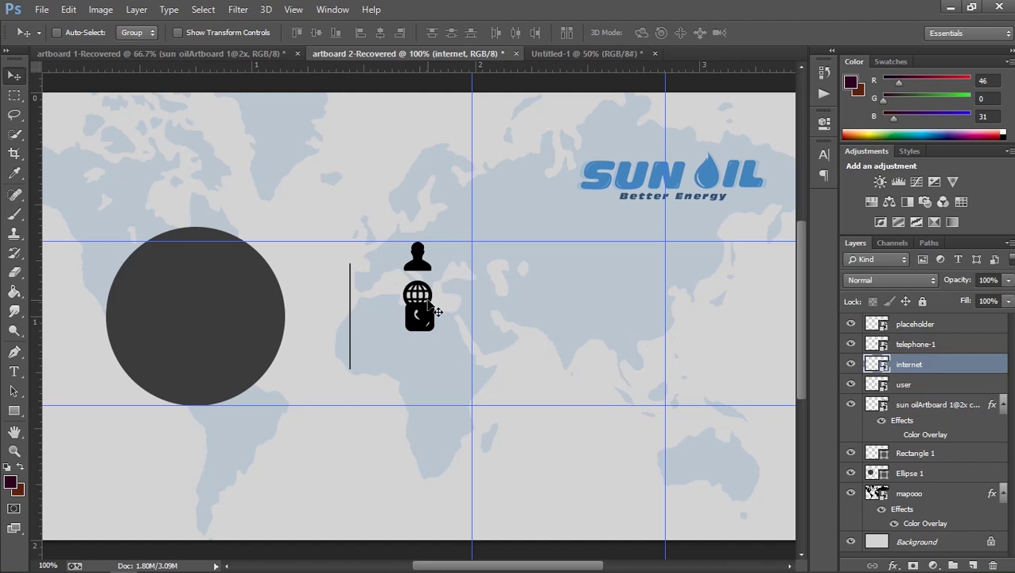
{"action": "left_click", "coordinate": [916, 343]}
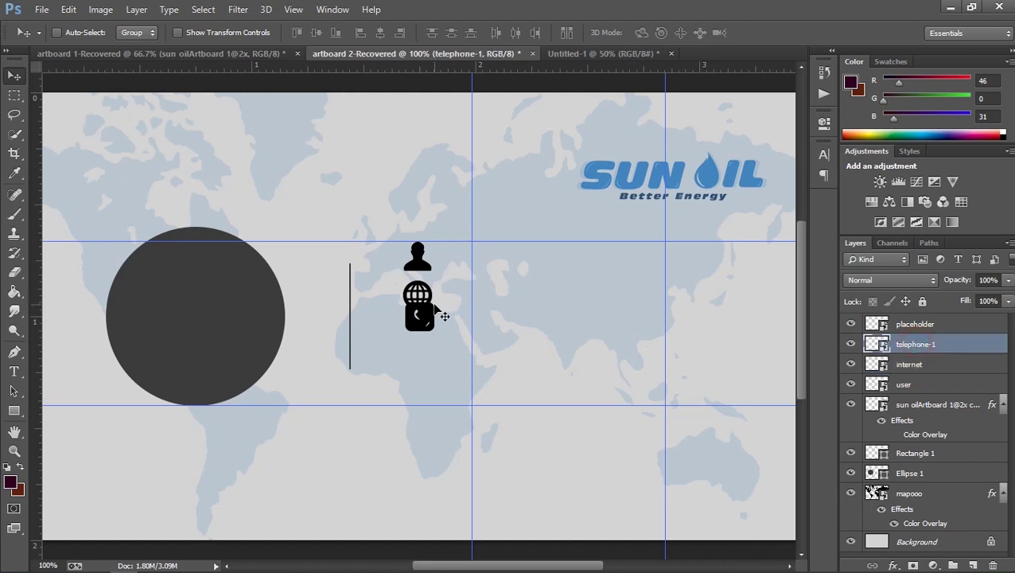
{"action": "left_click_drag", "start_coordinate": [433, 312], "coordinate": [434, 327]}
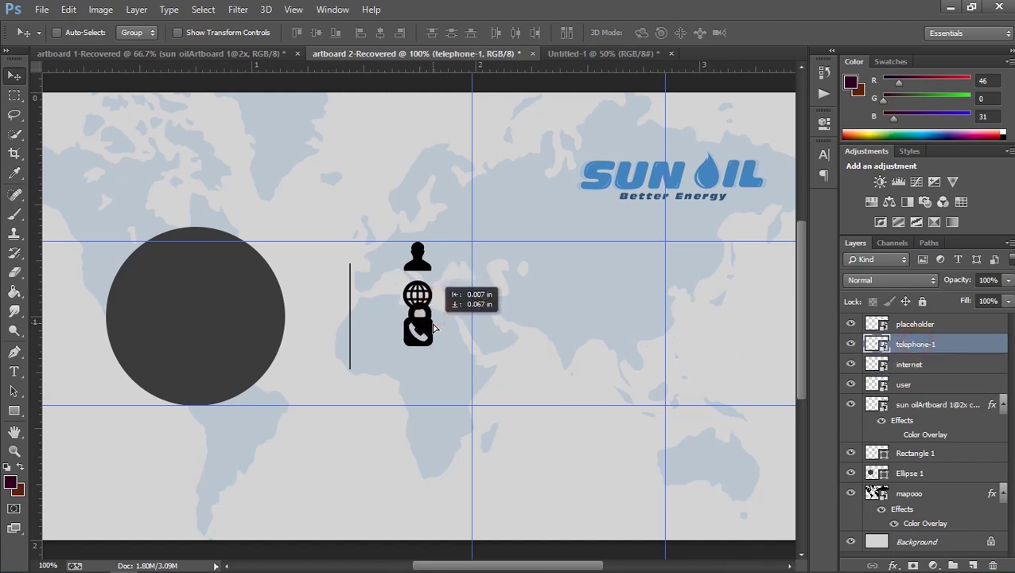
{"action": "left_click", "coordinate": [920, 330]}
{"action": "left_click_drag", "start_coordinate": [434, 348], "coordinate": [433, 385]}
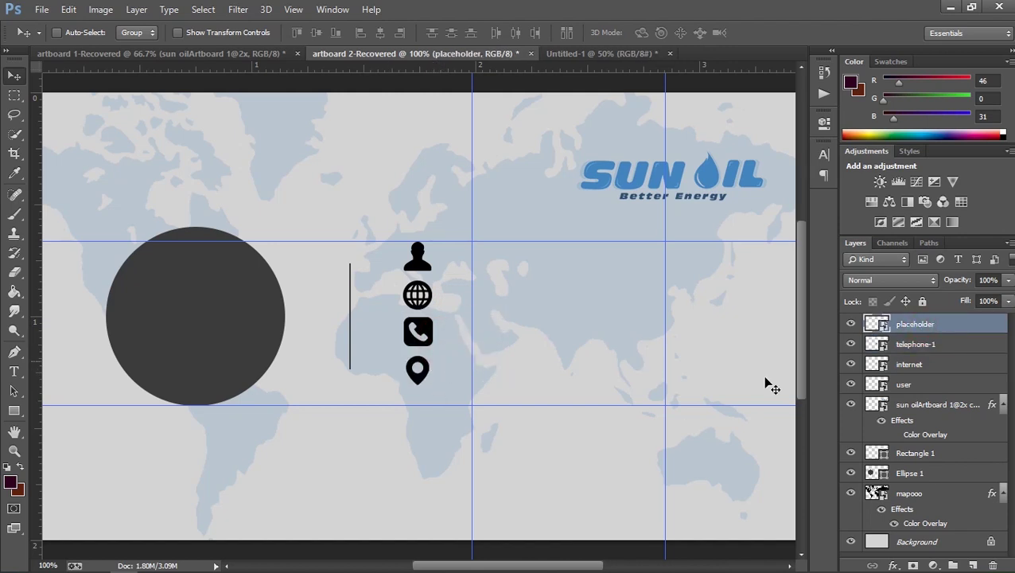
- Group the placeholder, telephone-1, internet and user layers into Group 1
{"action": "left_click", "coordinate": [925, 386], "text": "shift"}
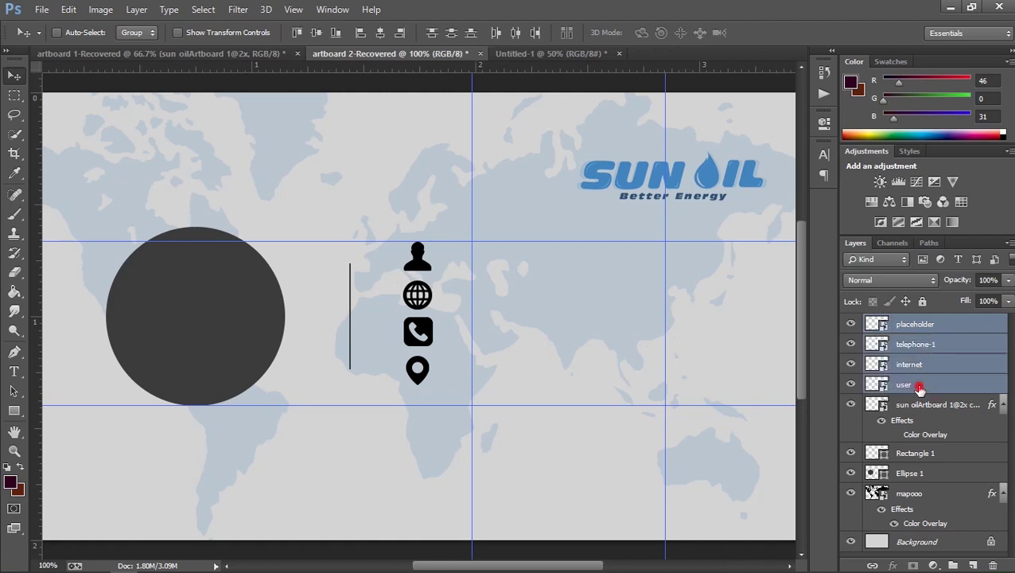
{"action": "left_click", "coordinate": [919, 387]}
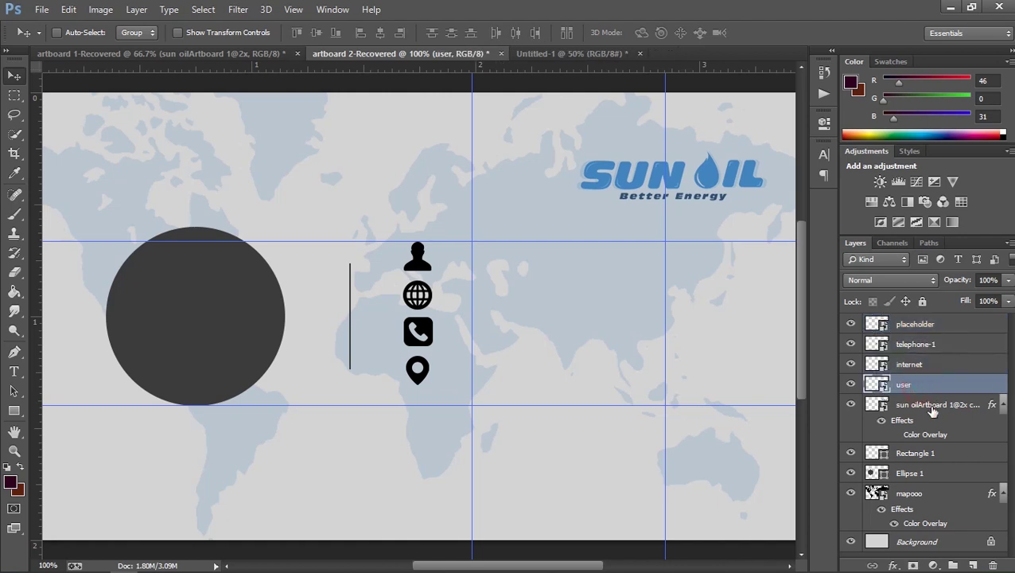
{"action": "left_click", "coordinate": [934, 327], "text": "shift"}
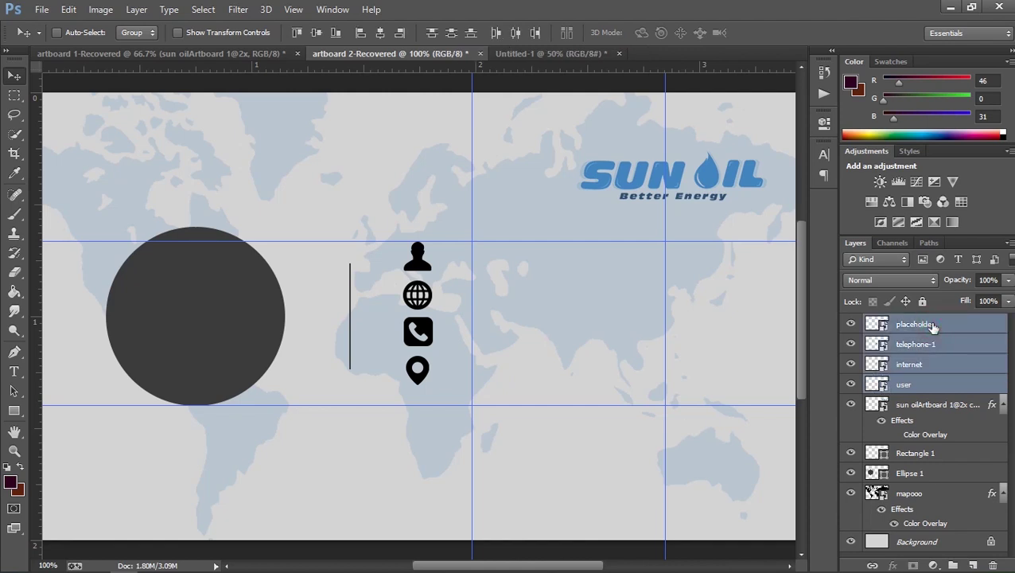
{"action": "key", "text": "ctrl+g"}
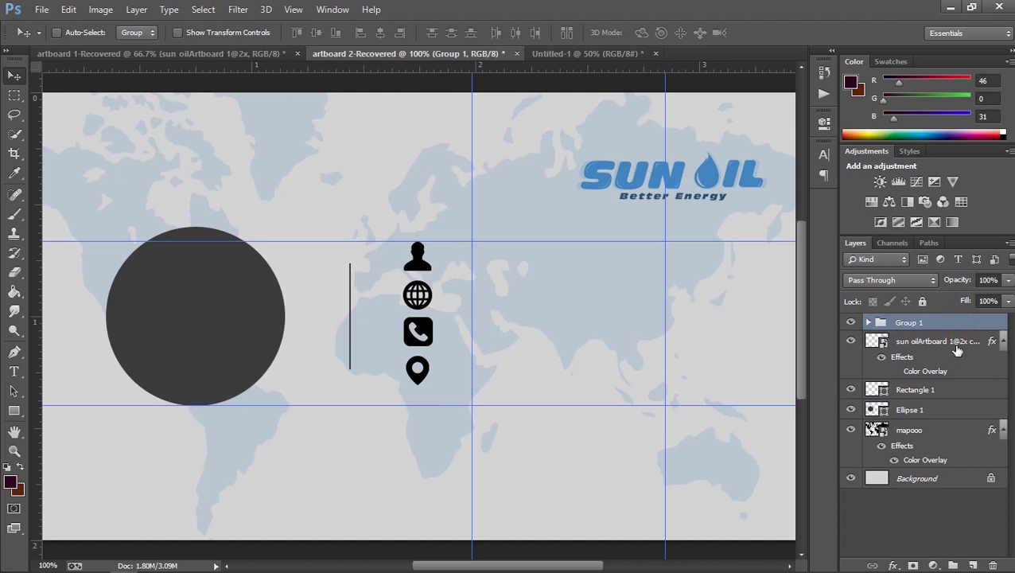
- Add a #3b3b3b Color Overlay to Group 1, sampled from the dark grey circle
{"action": "double_click", "coordinate": [956, 347]}
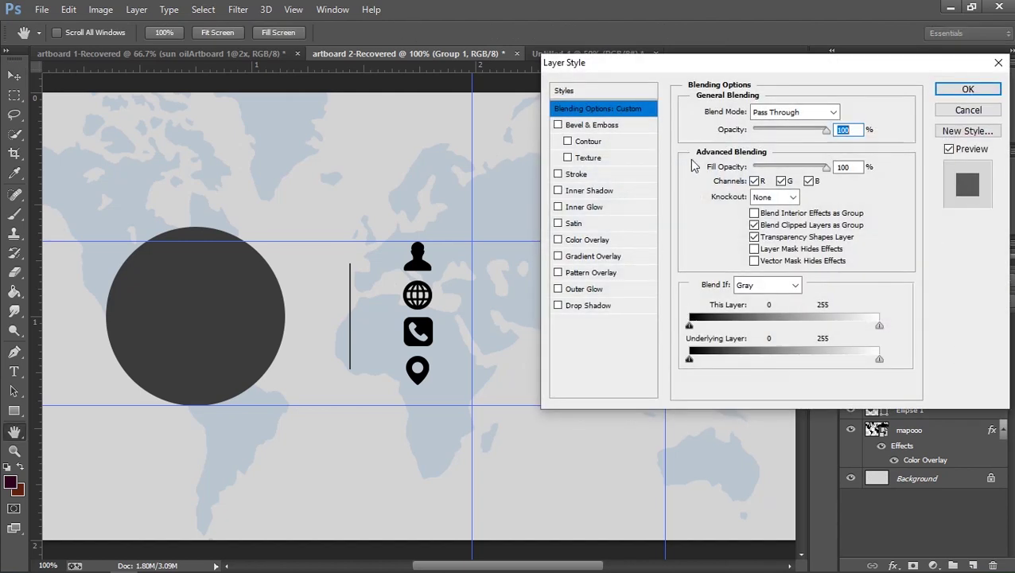
{"action": "left_click", "coordinate": [587, 240]}
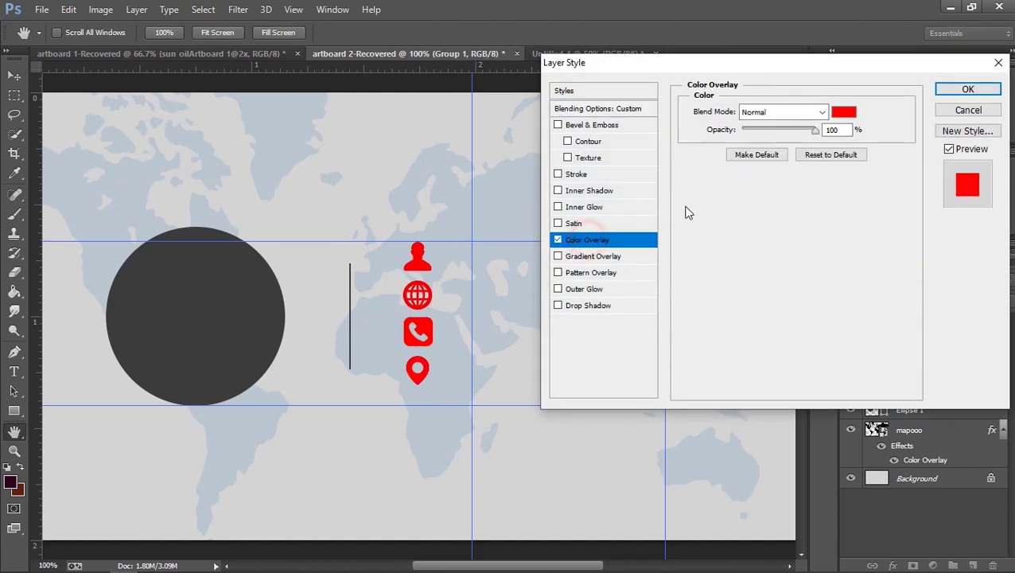
{"action": "left_click", "coordinate": [844, 112]}
{"action": "left_click", "coordinate": [216, 300]}
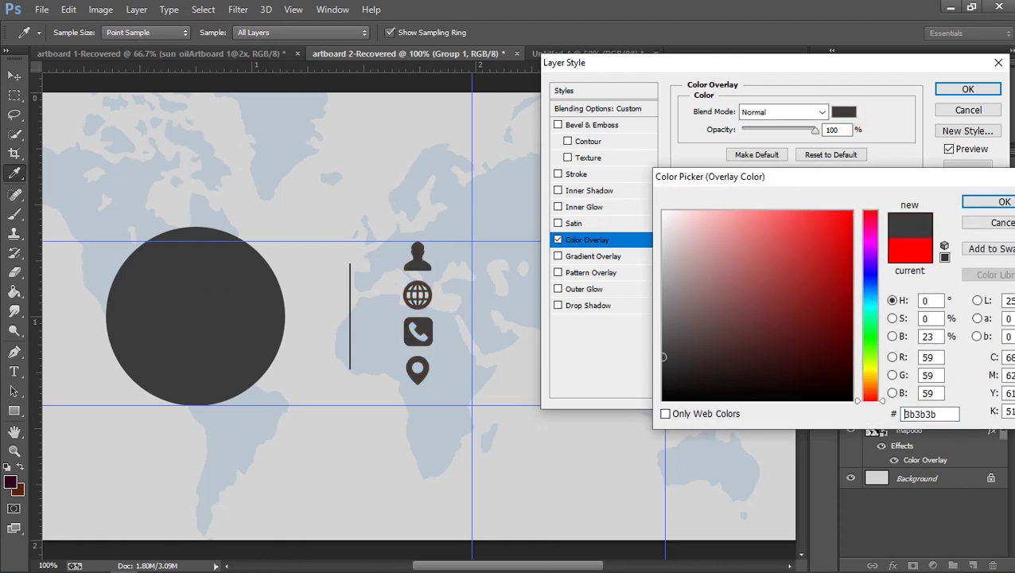
{"action": "left_click", "coordinate": [1003, 201]}
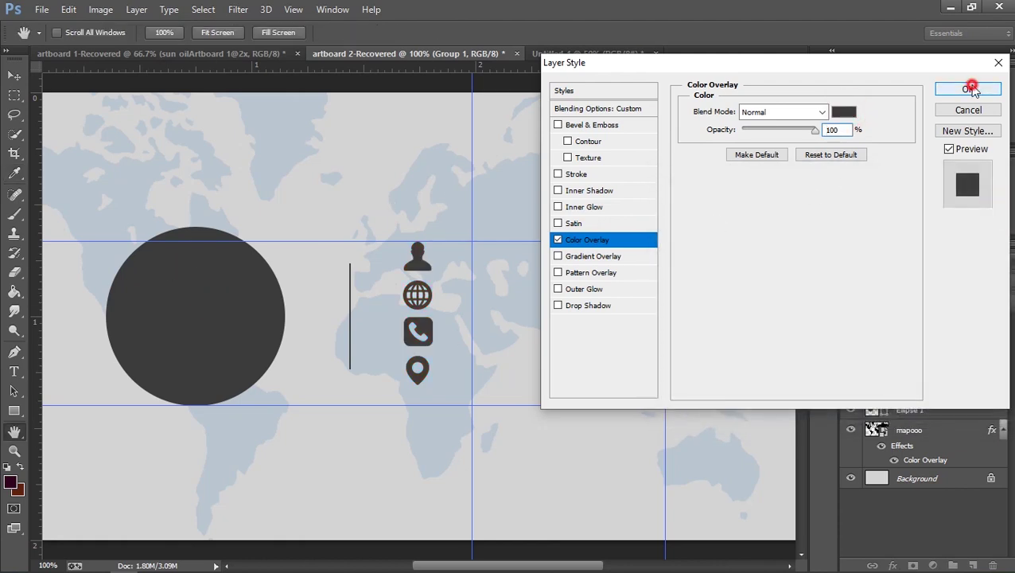
{"action": "left_click", "coordinate": [967, 90]}
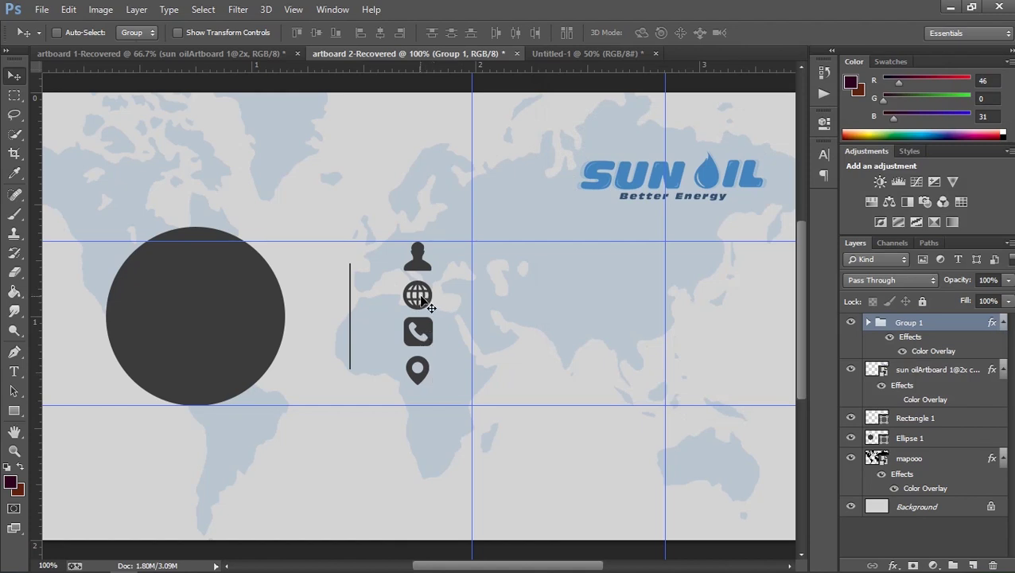
{"action": "key", "text": "ctrl+t"}
- Enlarge the icon group to about 103% and lower it a few pixels
{"action": "left_click_drag", "start_coordinate": [430, 237], "coordinate": [434, 230]}
{"action": "left_click_drag", "start_coordinate": [420, 283], "coordinate": [419, 299]}
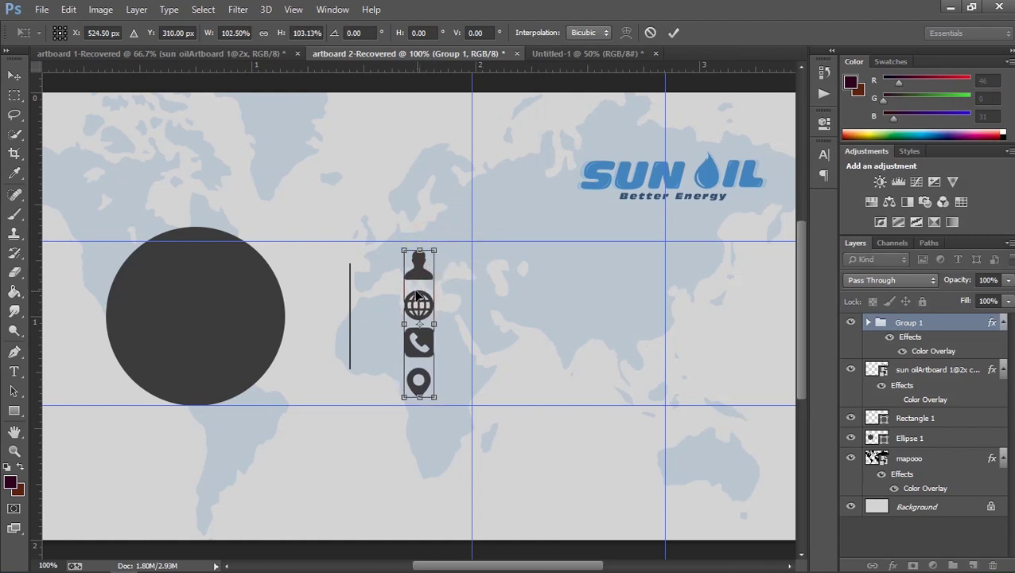
{"action": "key", "text": "Return"}
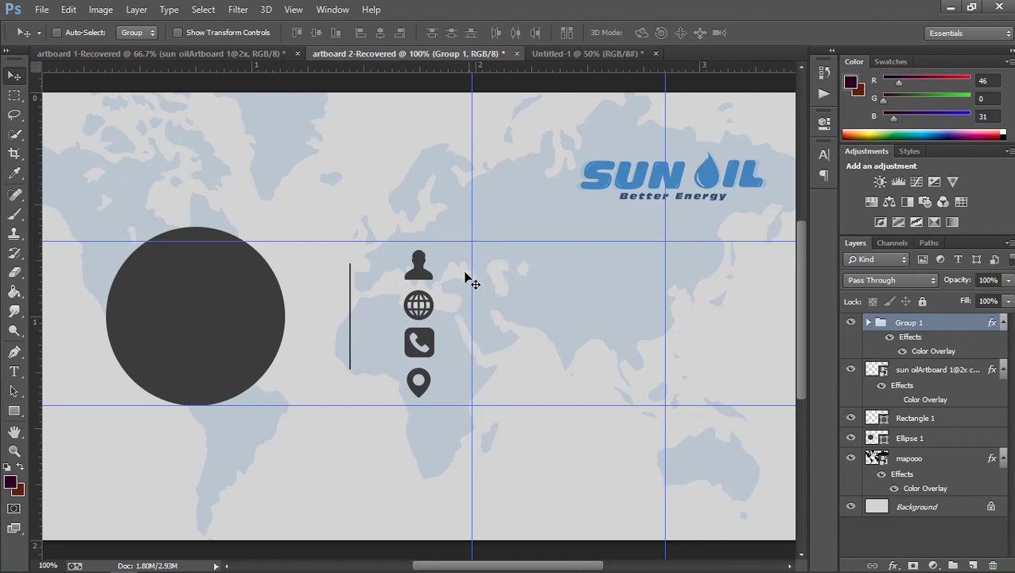
- Zoom in on the icon column and lower the top guide to about 0.682 in
{"action": "left_click", "coordinate": [14, 410]}
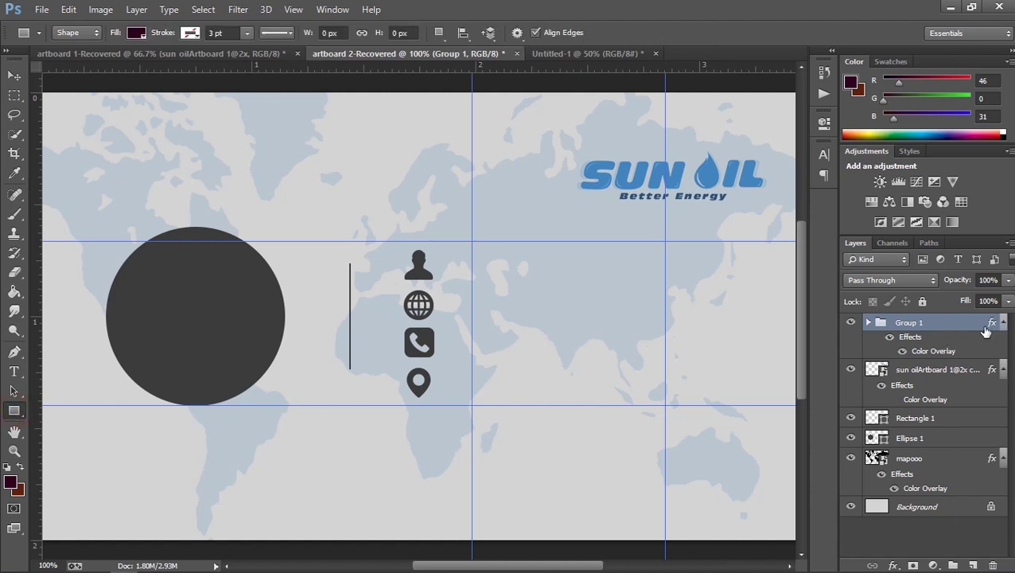
{"action": "key", "text": "ctrl+plus"}
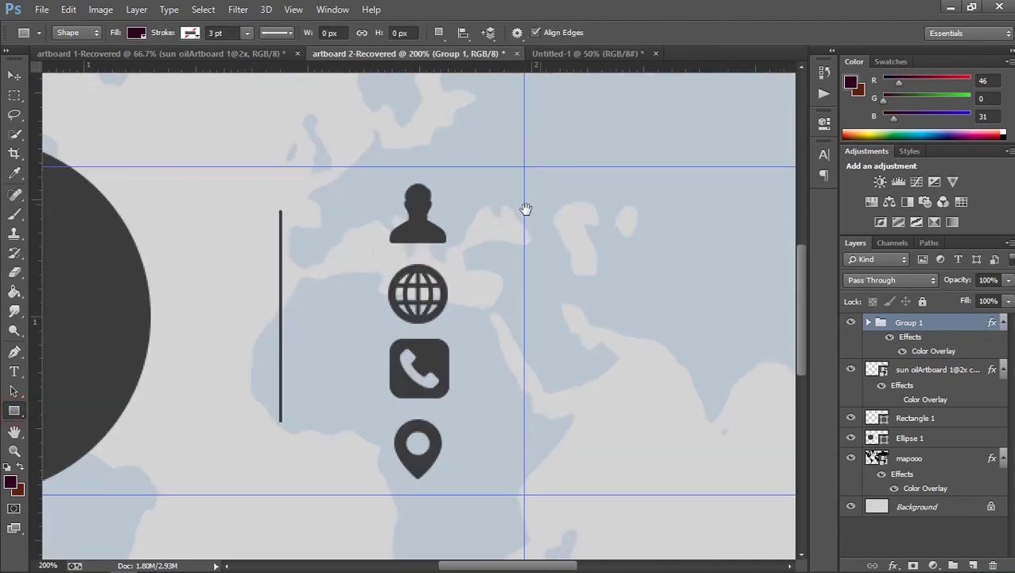
{"action": "left_click_drag", "start_coordinate": [521, 211], "coordinate": [389, 241]}
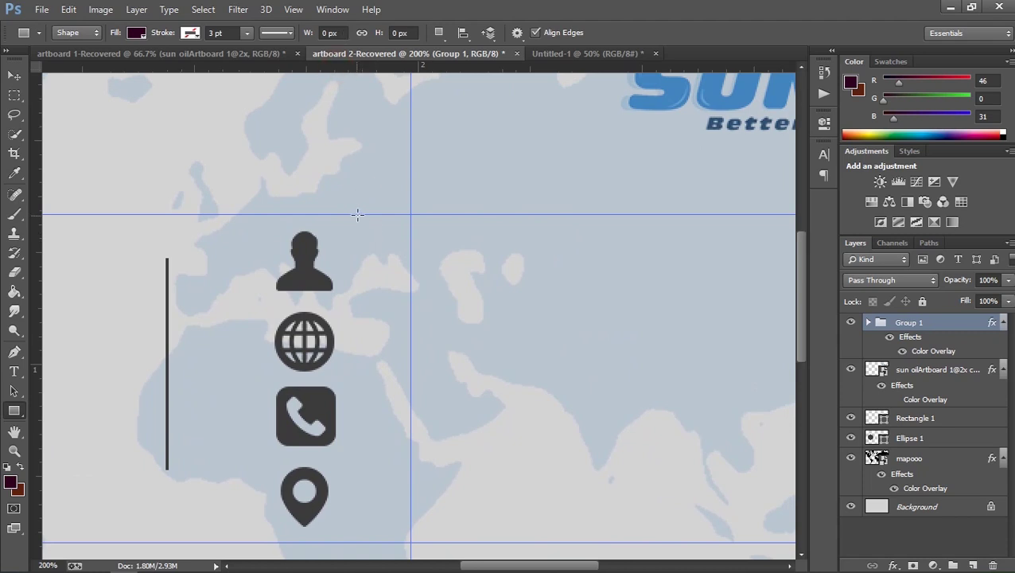
{"action": "left_click_drag", "start_coordinate": [358, 215], "coordinate": [357, 230]}
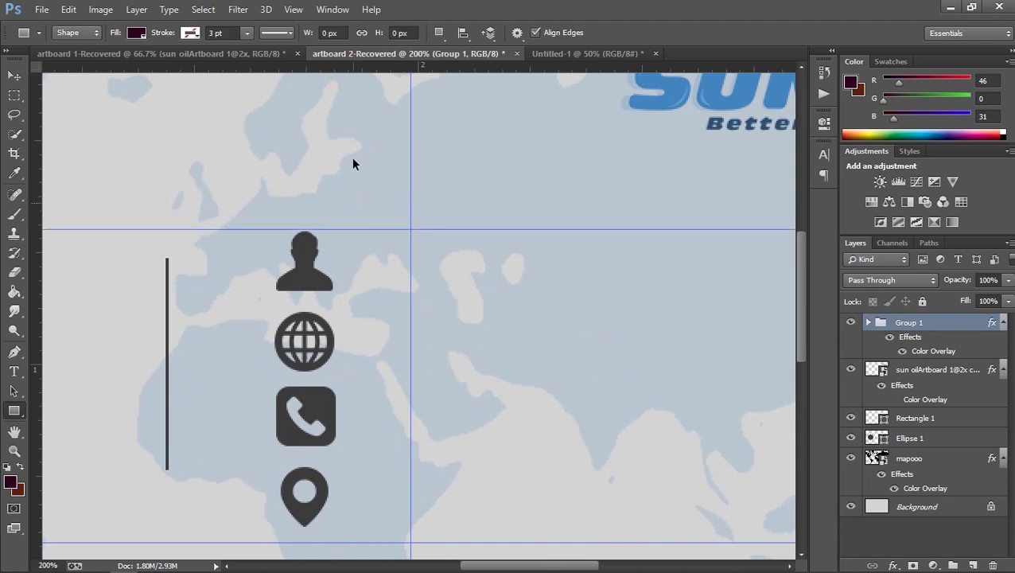
- Draw a 284 × 42 px bar beside the person icon with 21 px corner radii
{"action": "left_click_drag", "start_coordinate": [358, 542], "coordinate": [358, 529]}
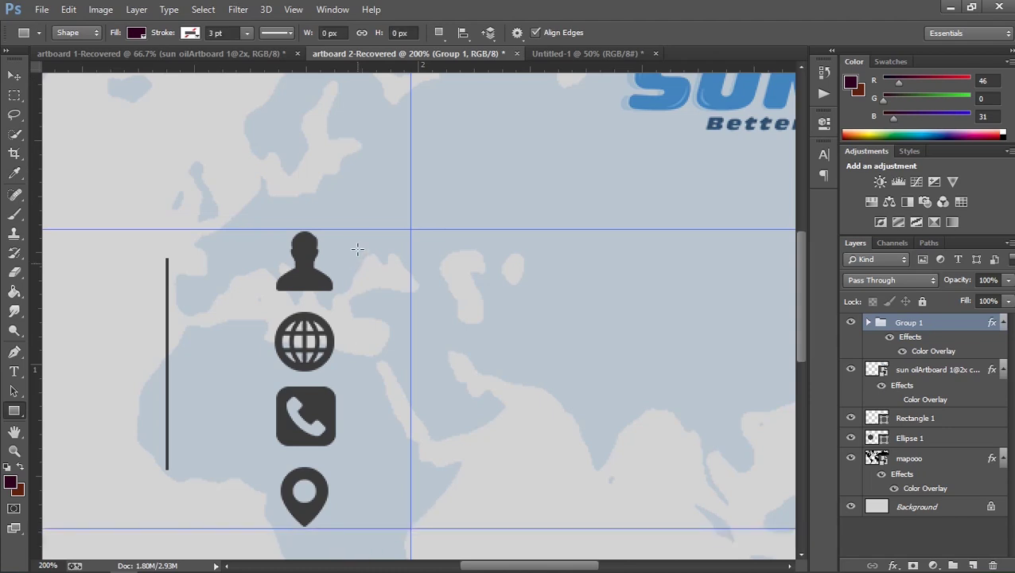
{"action": "mouse_move", "coordinate": [375, 230]}
{"action": "left_mouse_down"}
{"action": "mouse_move", "coordinate": [820, 304]}
{"action": "mouse_move", "coordinate": [670, 295]}
{"action": "left_mouse_up"}
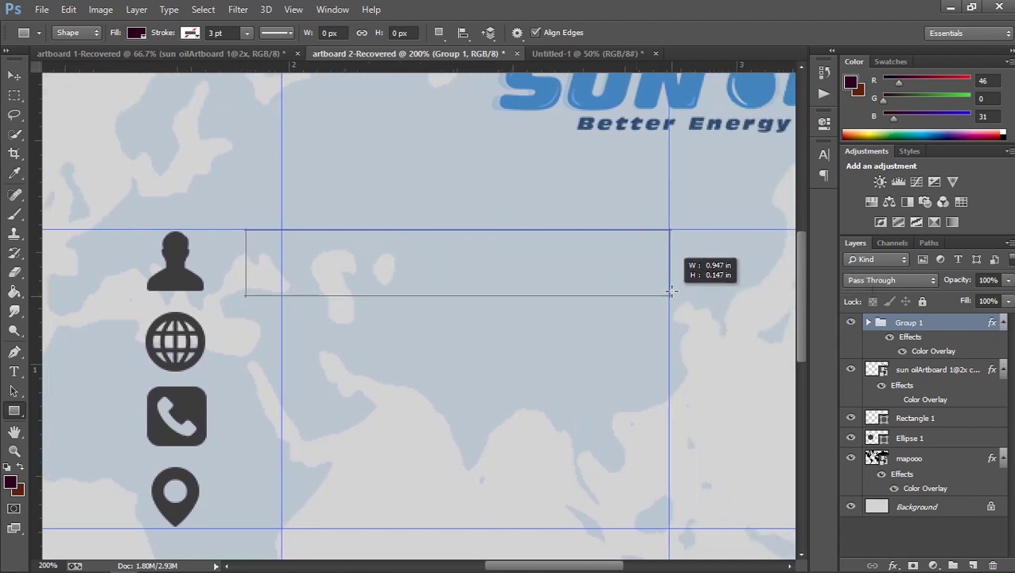
{"action": "left_click_drag", "start_coordinate": [670, 295], "coordinate": [671, 292]}
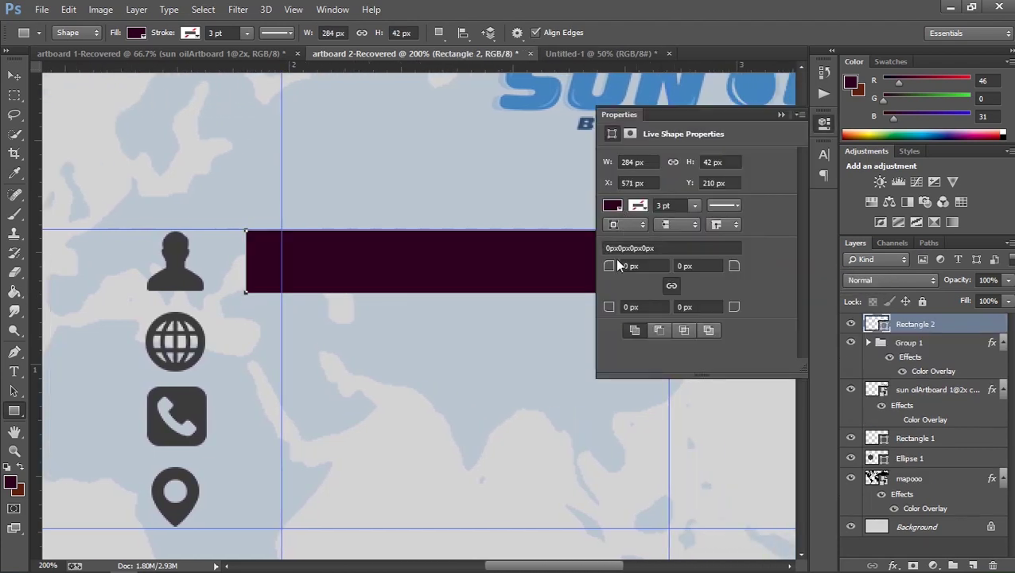
{"action": "left_click_drag", "start_coordinate": [610, 269], "coordinate": [696, 265]}
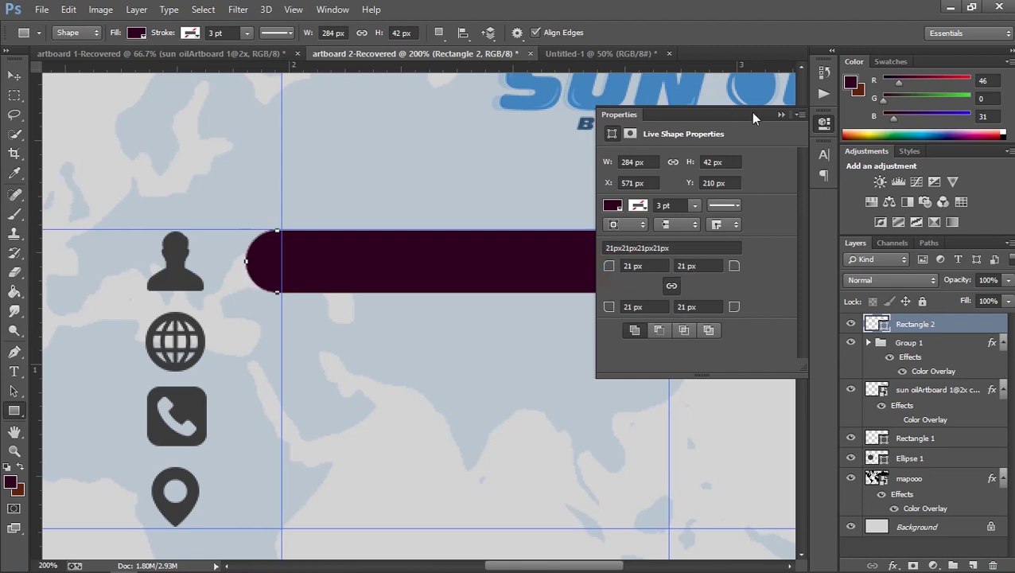
- Fill the bar with the icons' dark grey sampled by eyedropper
{"action": "left_click", "coordinate": [607, 207]}
{"action": "left_click", "coordinate": [611, 206]}
{"action": "left_click", "coordinate": [615, 209]}
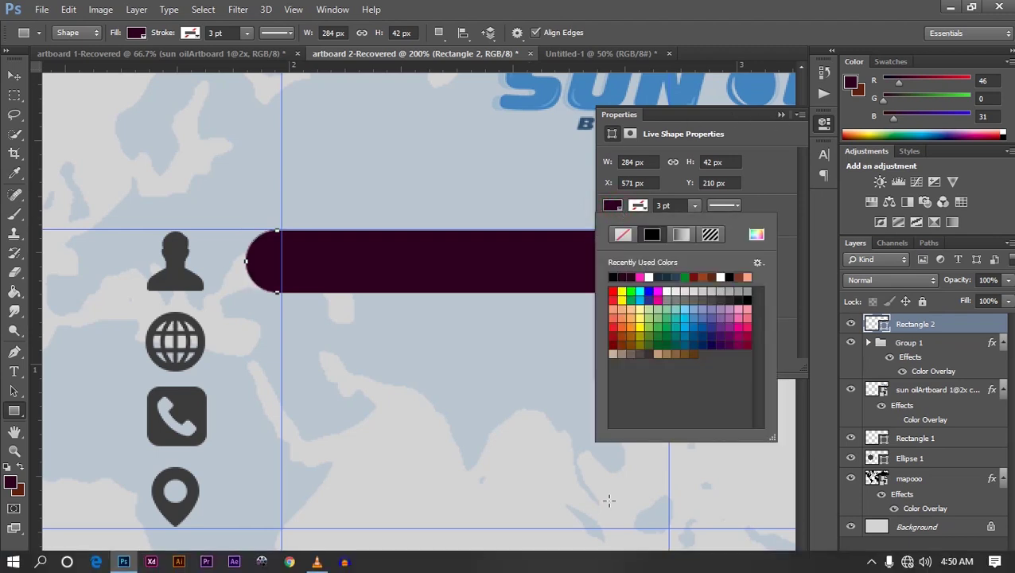
{"action": "left_click", "coordinate": [756, 234]}
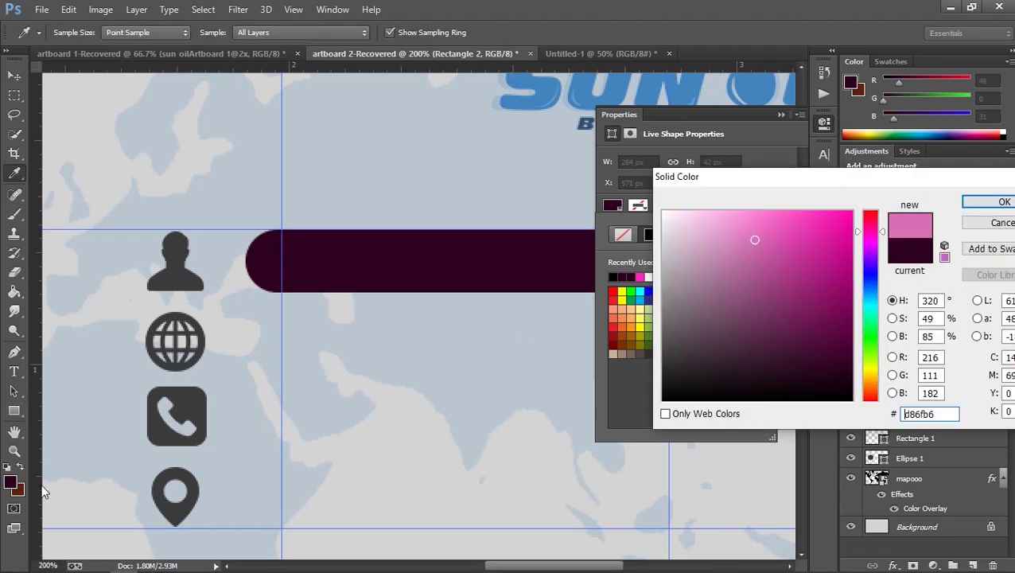
{"action": "left_click", "coordinate": [318, 263]}
{"action": "left_click", "coordinate": [1003, 202]}
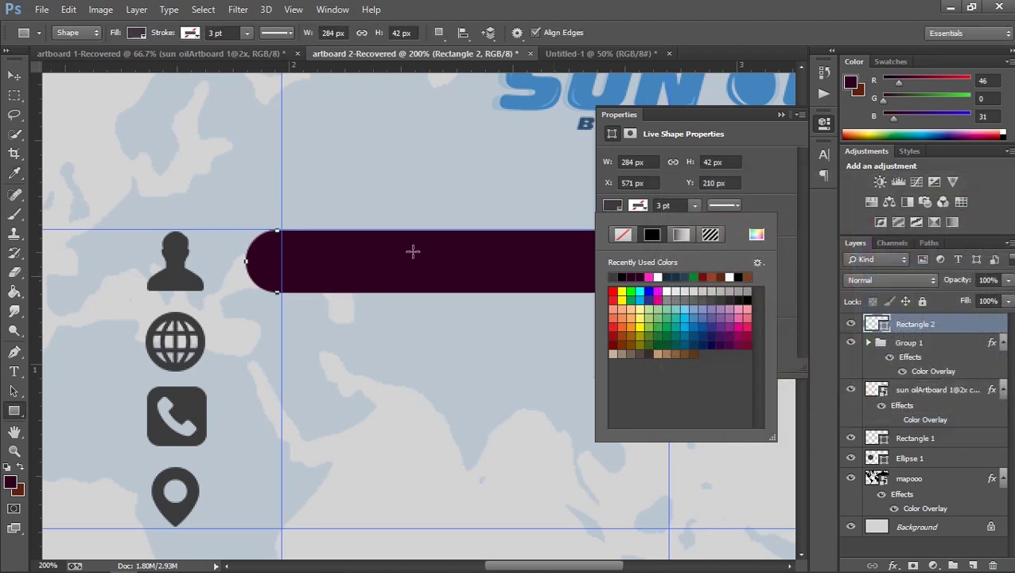
{"action": "left_click", "coordinate": [781, 115]}
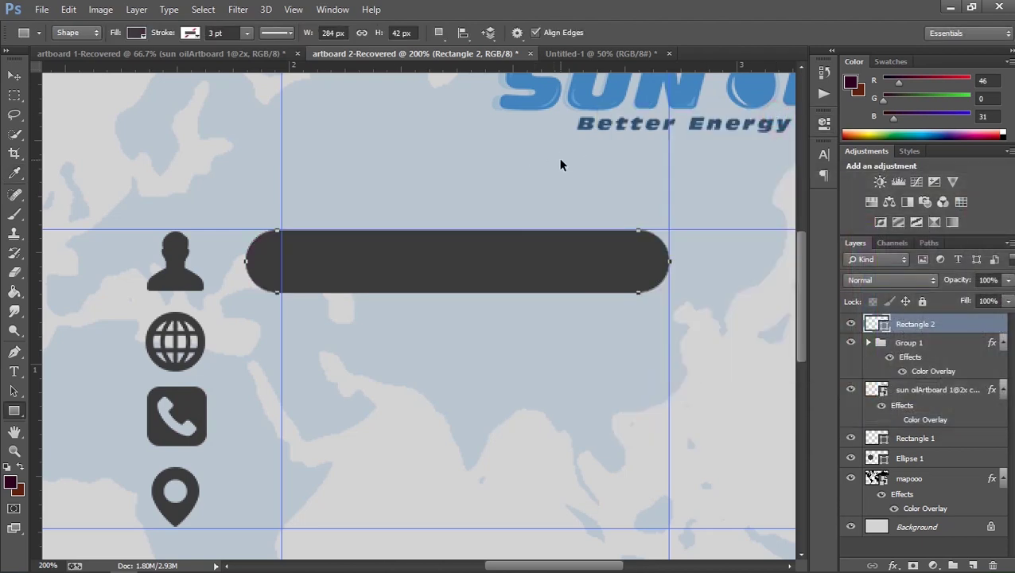
{"action": "key", "text": "ctrl+minus"}
{"action": "key", "text": "ctrl+minus"}
{"action": "key", "text": "ctrl+plus"}
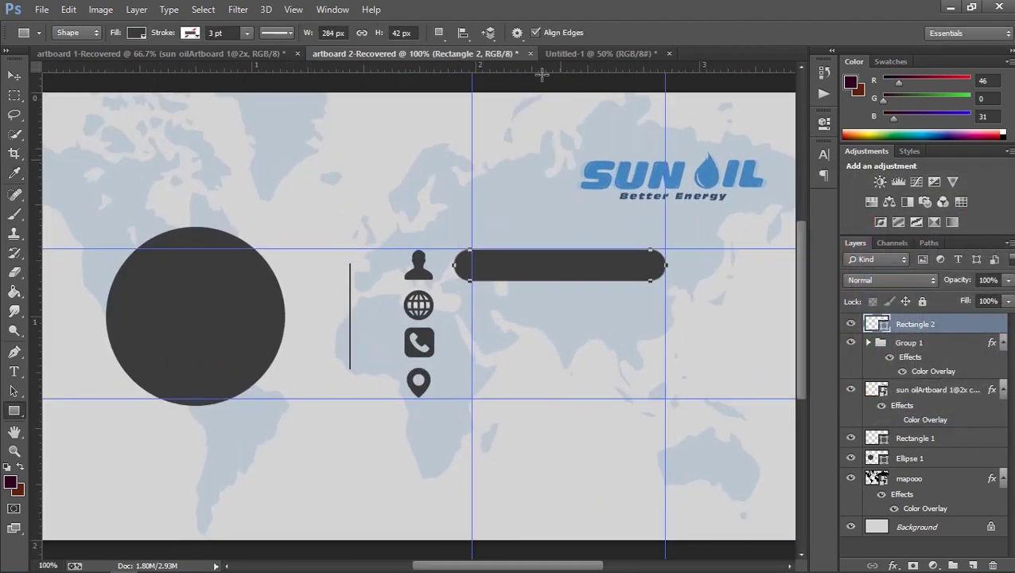
- Duplicate the rounded bar beside the globe and telephone icons
{"action": "left_click", "coordinate": [13, 78]}
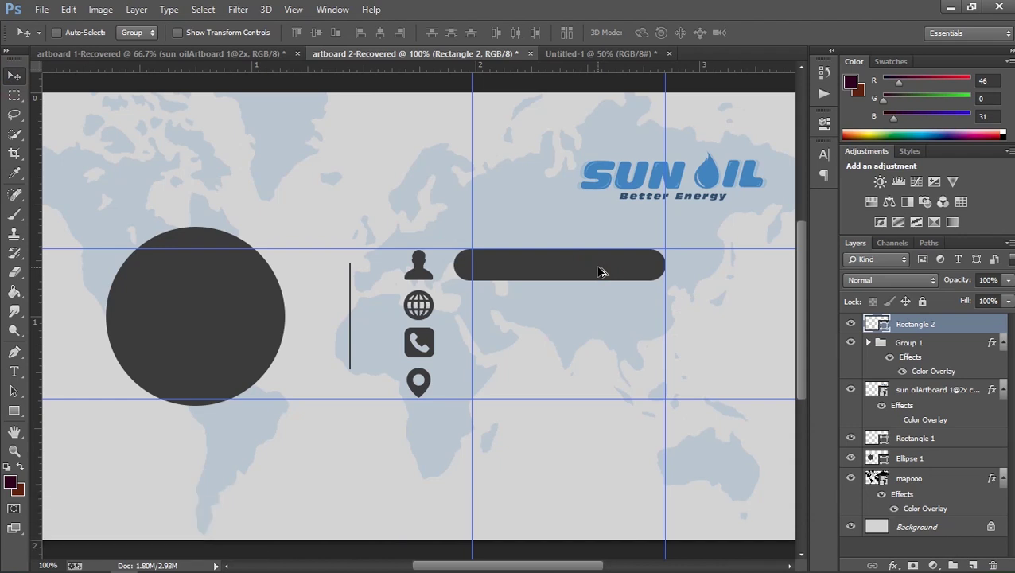
{"action": "left_click_drag", "start_coordinate": [600, 285], "coordinate": [600, 314]}
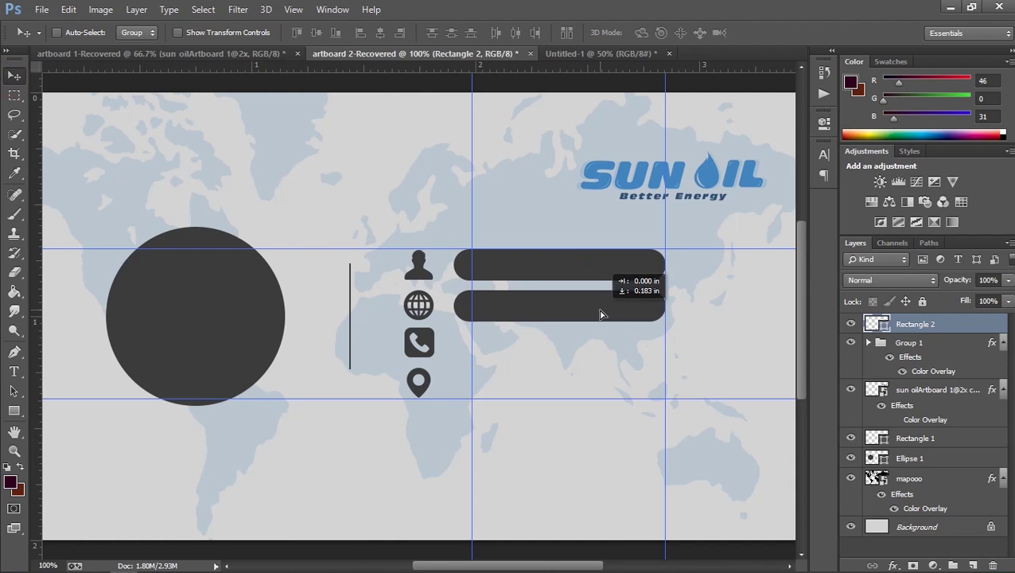
{"action": "left_click_drag", "start_coordinate": [600, 314], "coordinate": [604, 355]}
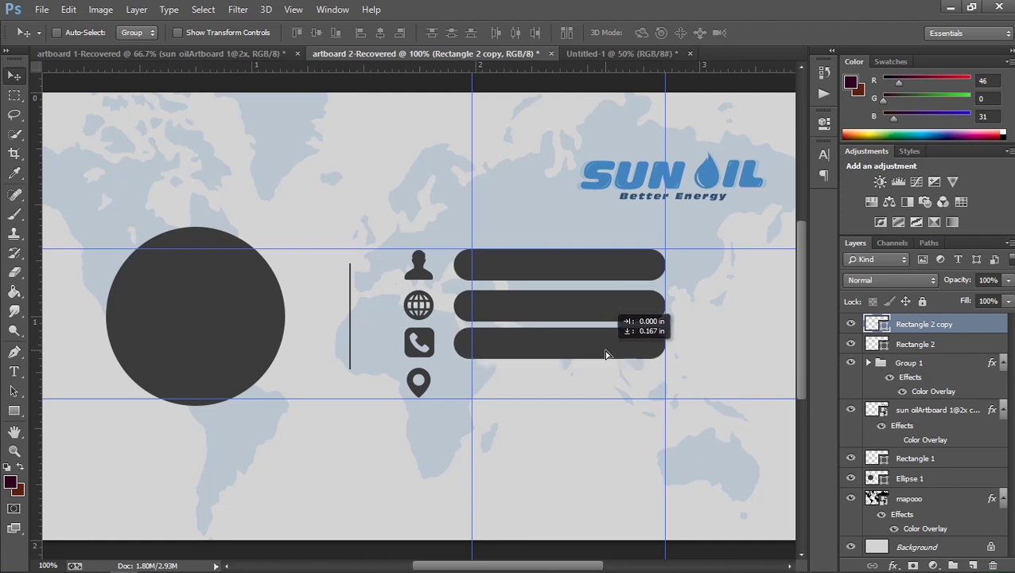
{"action": "left_click_drag", "start_coordinate": [604, 356], "coordinate": [604, 349]}
{"action": "key", "text": "Down"}
{"action": "key", "text": "Down"}
{"action": "key", "text": "Down"}
{"action": "key", "text": "Down"}
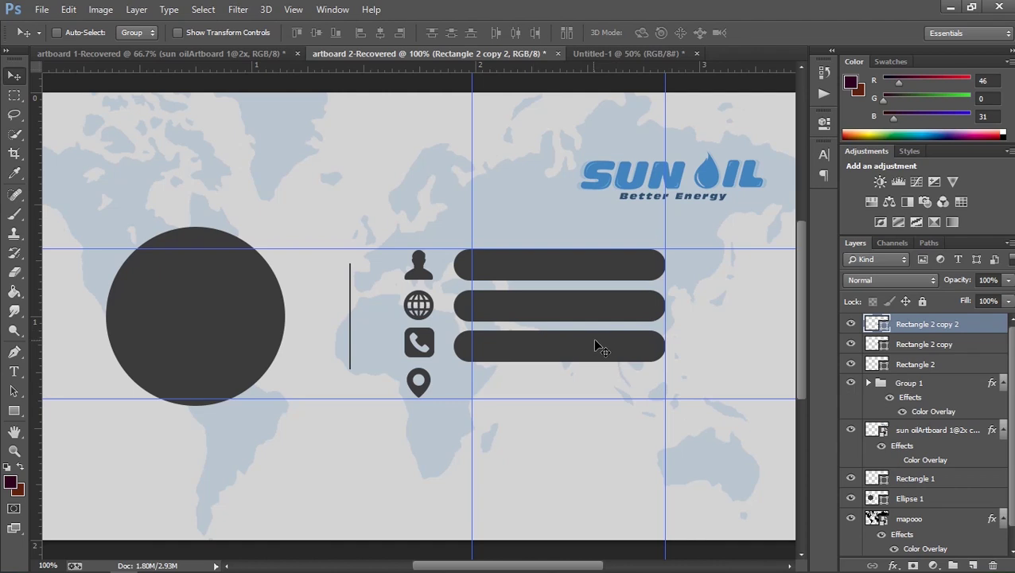
- Add a fourth bar beside the pin, align it to the lower guide, and lower that guide slightly
{"action": "left_click_drag", "start_coordinate": [610, 340], "coordinate": [610, 387]}
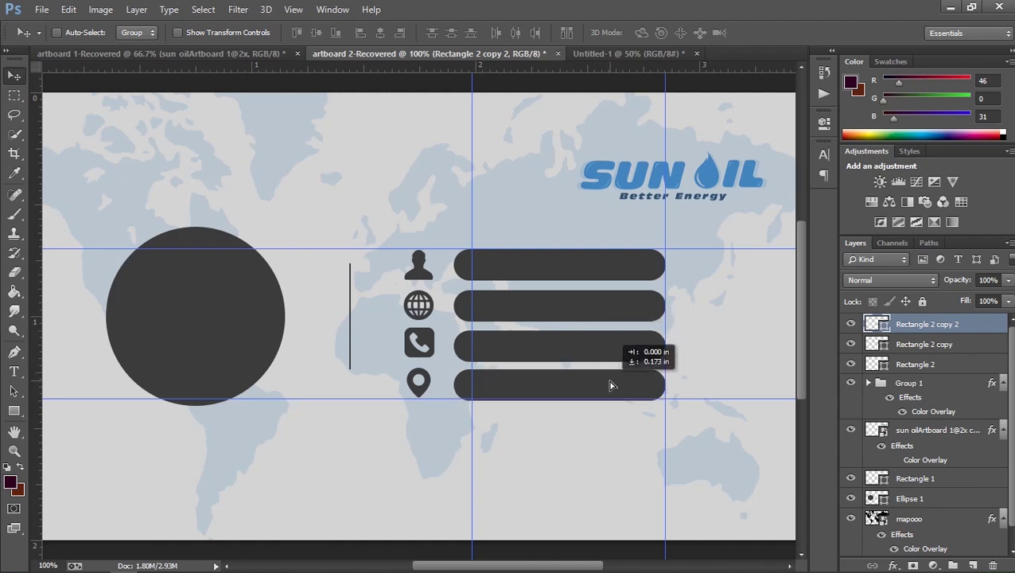
{"action": "left_click_drag", "start_coordinate": [611, 386], "coordinate": [610, 386]}
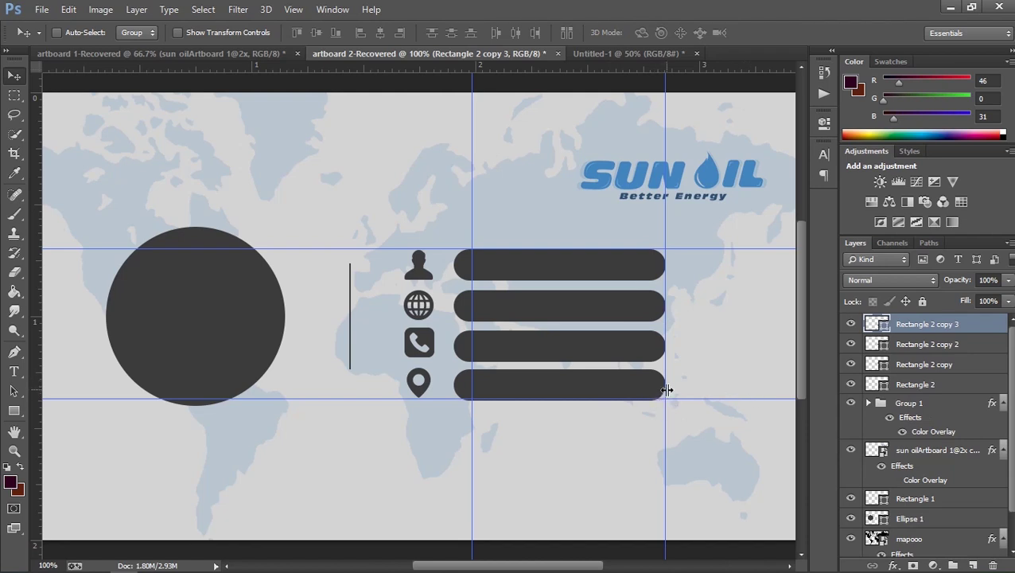
{"action": "key", "text": "Down"}
{"action": "key", "text": "Down"}
{"action": "left_click_drag", "start_coordinate": [632, 400], "coordinate": [632, 401]}
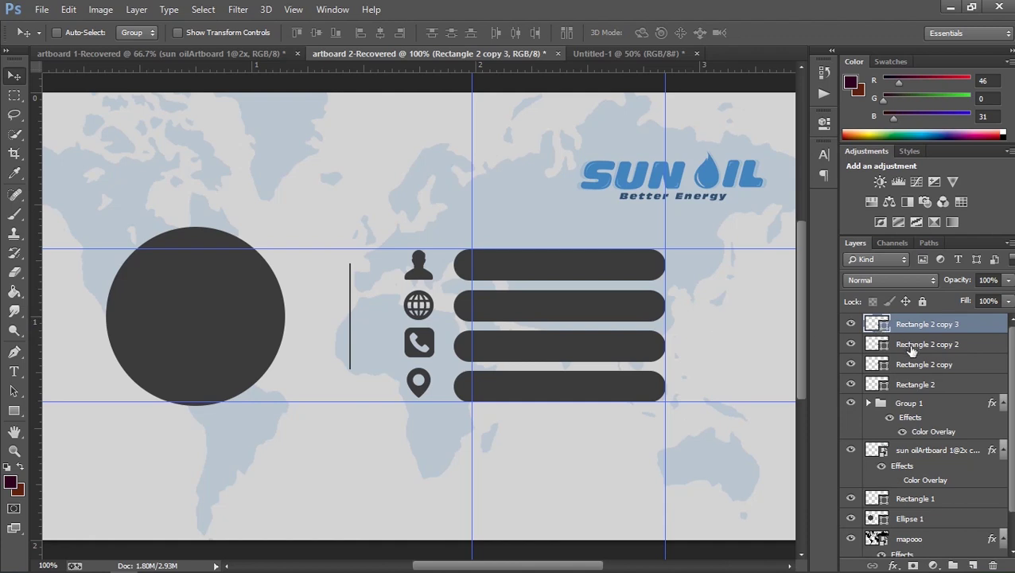
- Nudge the telephone-1 and placeholder icons in Group 1 so each lines up with its pill
{"action": "left_click", "coordinate": [870, 404]}
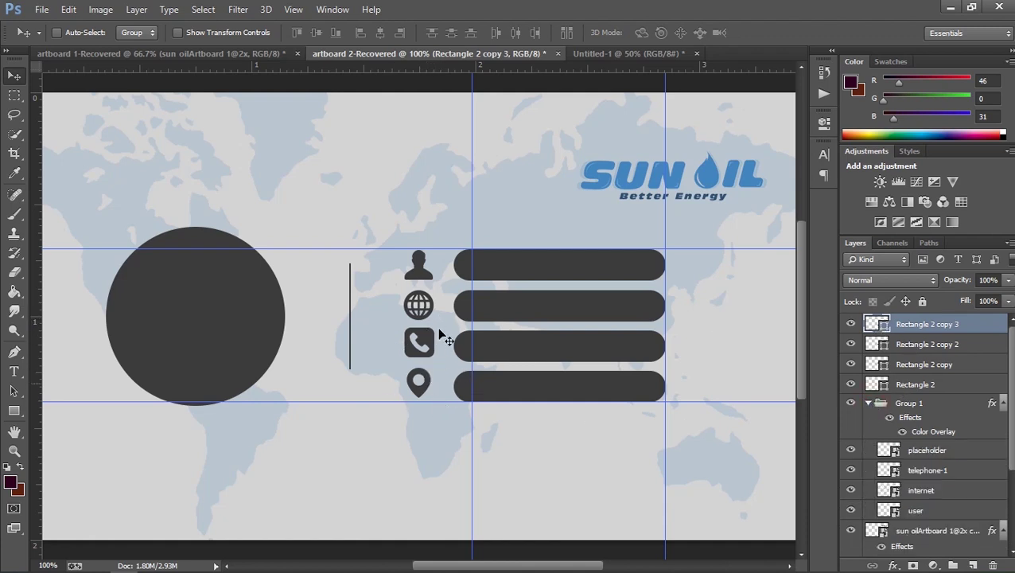
{"action": "left_click", "coordinate": [930, 471]}
{"action": "key", "text": "Down"}
{"action": "key", "text": "Down"}
{"action": "key", "text": "Down"}
{"action": "key", "text": "Down"}
{"action": "key", "text": "Down"}
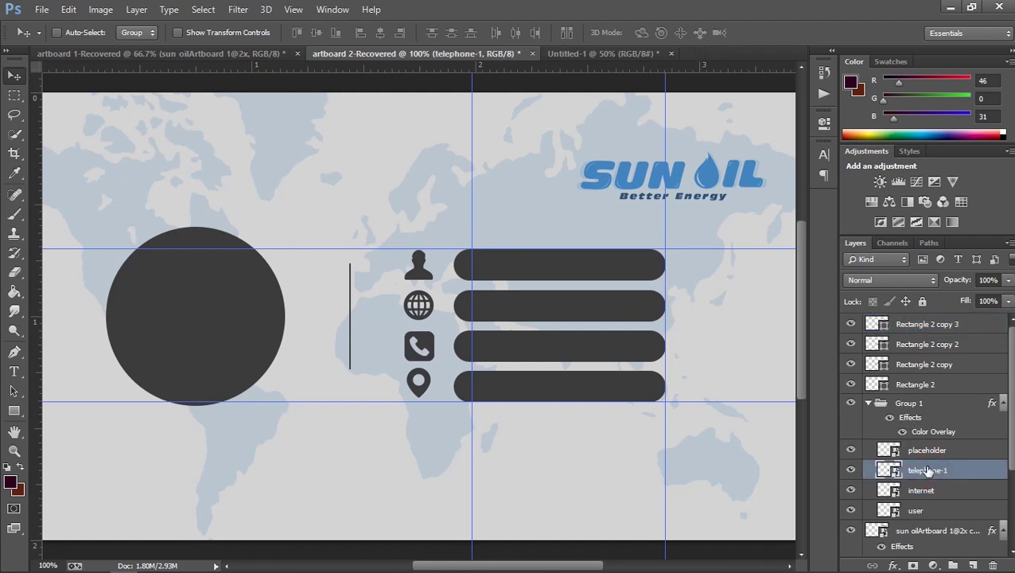
{"action": "key", "text": "Up"}
{"action": "key", "text": "Up"}
{"action": "left_click", "coordinate": [926, 451]}
{"action": "key", "text": "Down"}
{"action": "key", "text": "Down"}
{"action": "key", "text": "Down"}
{"action": "key", "text": "Down"}
{"action": "key", "text": "Down"}
{"action": "key", "text": "Down"}
{"action": "key", "text": "Down"}
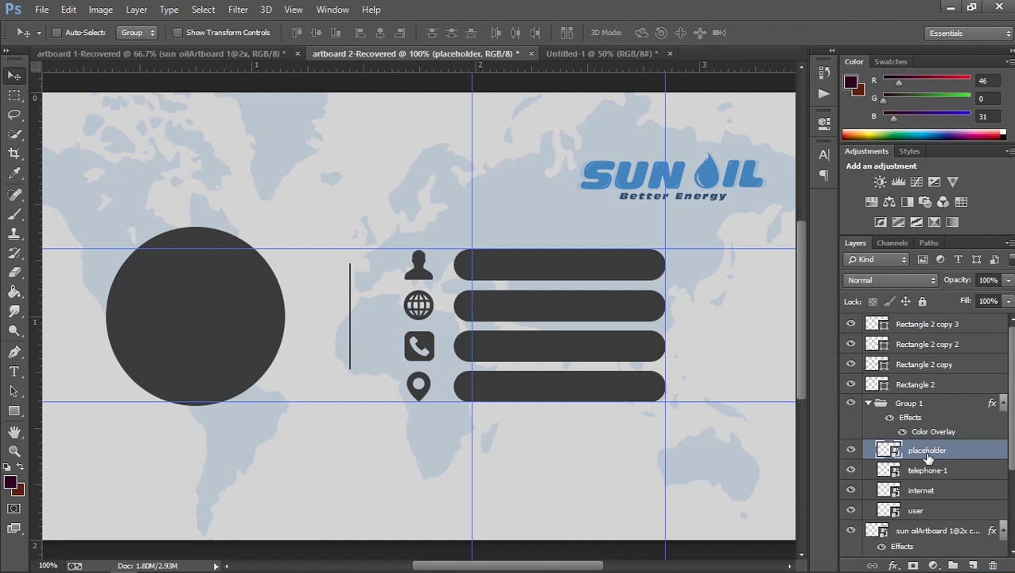
{"action": "key", "text": "ctrl+minus"}
{"action": "key", "text": "ctrl+plus"}
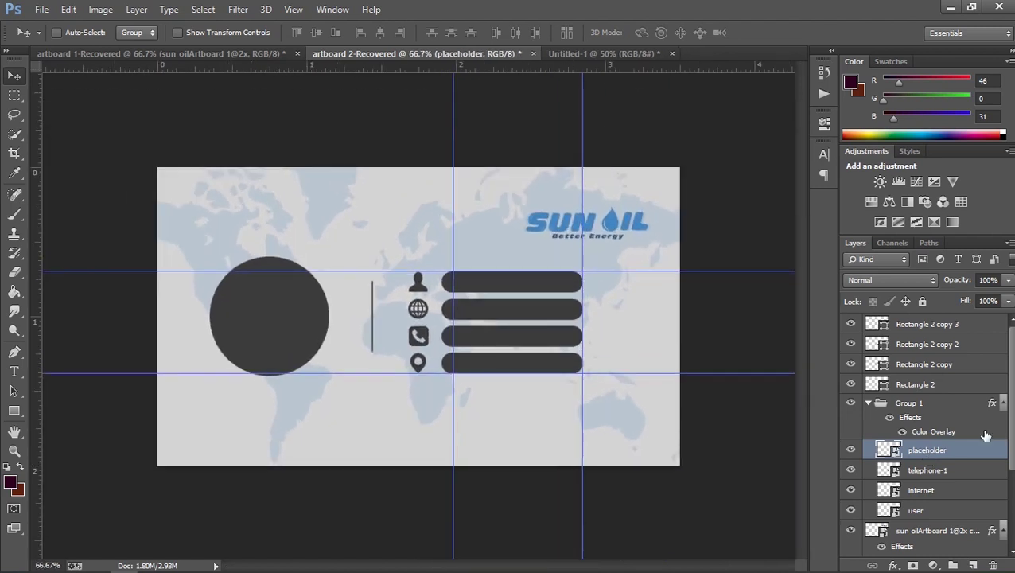
- Bring the four contact text layers from Untitled-1 above Rectangle 2 copy 3, onto the dark pills
{"action": "left_click", "coordinate": [583, 52]}
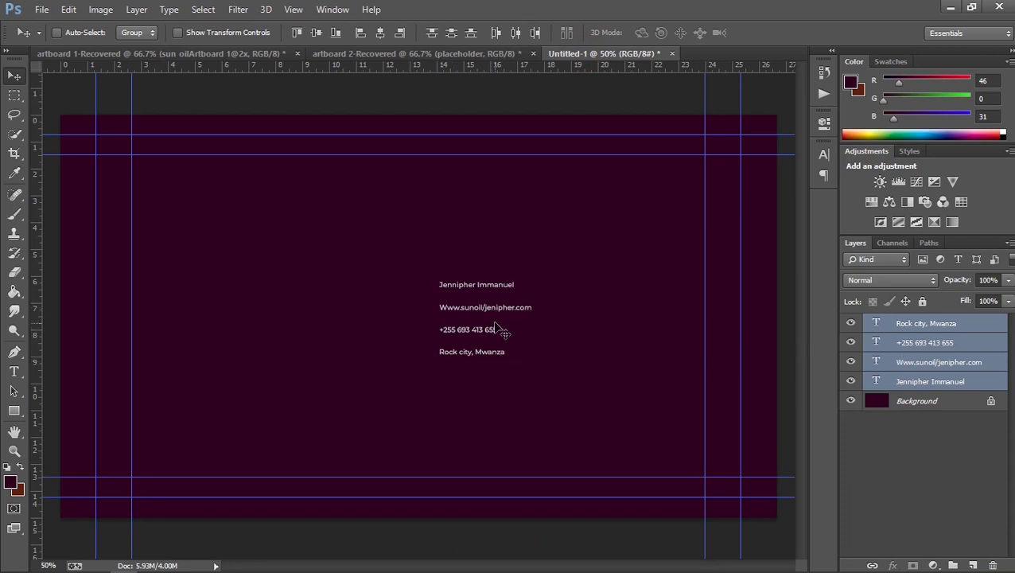
{"action": "left_click_drag", "start_coordinate": [495, 318], "coordinate": [427, 205]}
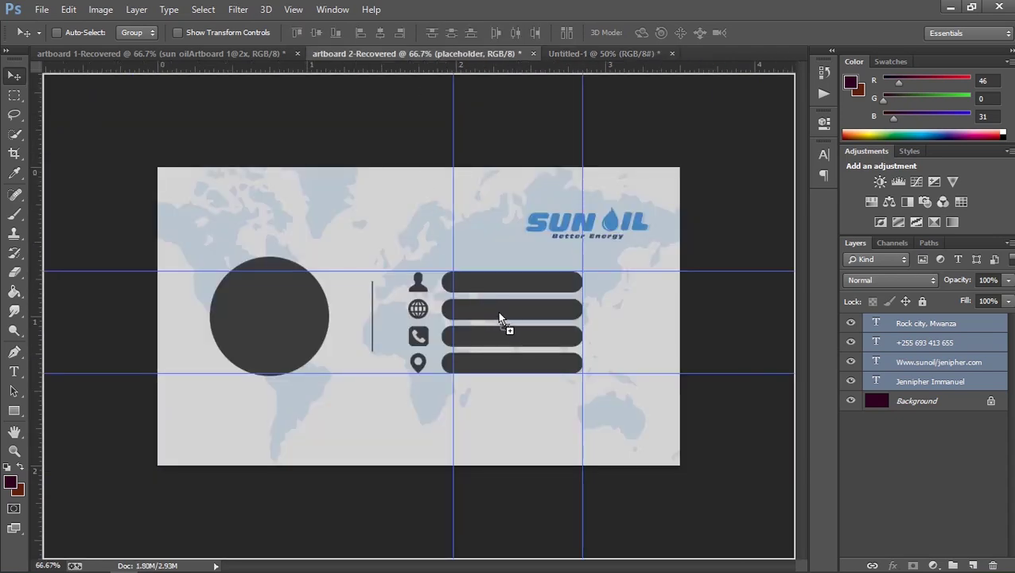
{"action": "left_click_drag", "start_coordinate": [499, 314], "coordinate": [501, 315]}
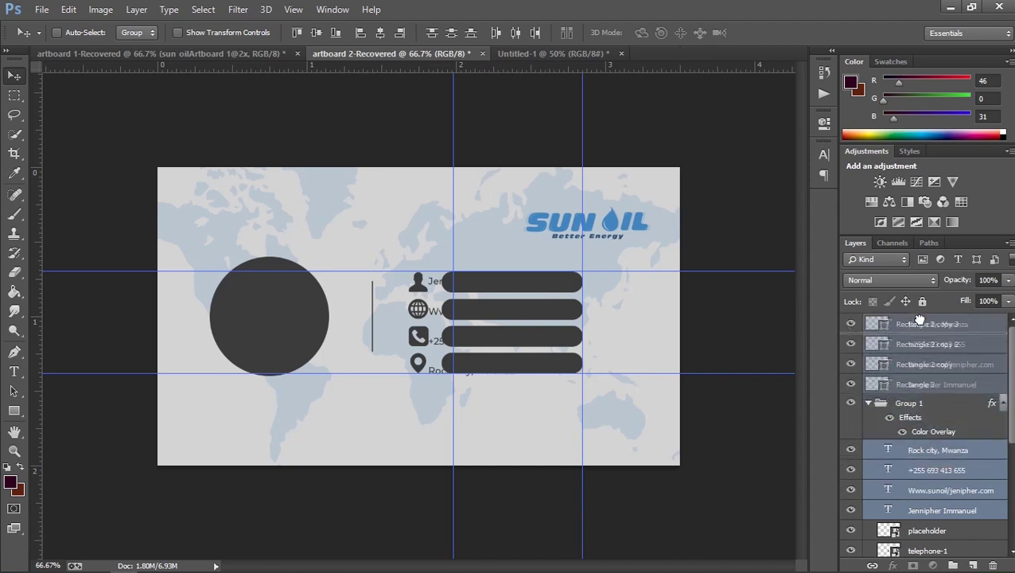
{"action": "left_click_drag", "start_coordinate": [939, 452], "coordinate": [918, 317]}
{"action": "left_click_drag", "start_coordinate": [493, 316], "coordinate": [514, 307]}
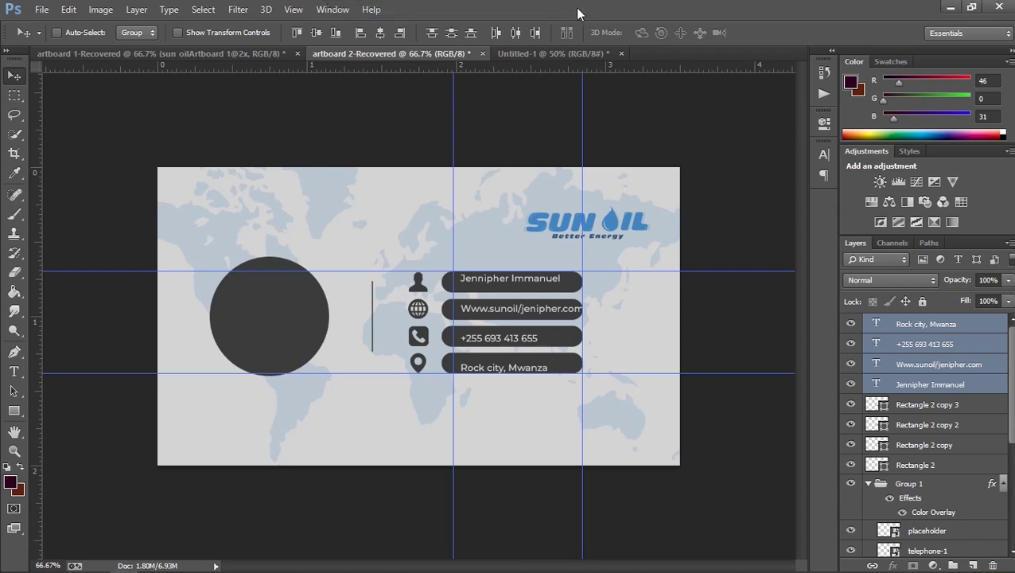
{"action": "mouse_move", "coordinate": [543, 7]}
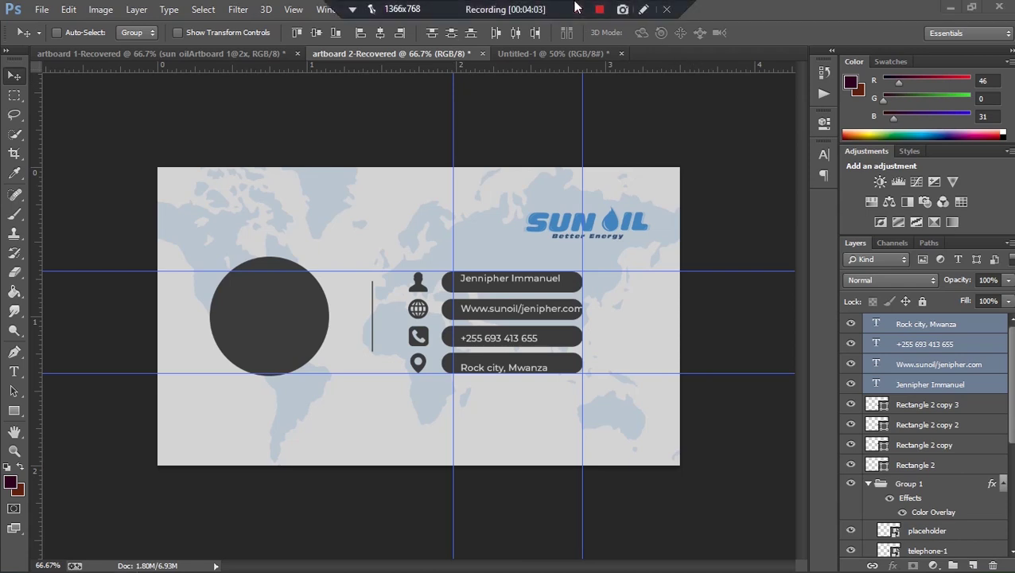
- Nudge all contact text down and left, then zoom to 100% to check alignment
{"action": "left_click", "coordinate": [750, 18]}
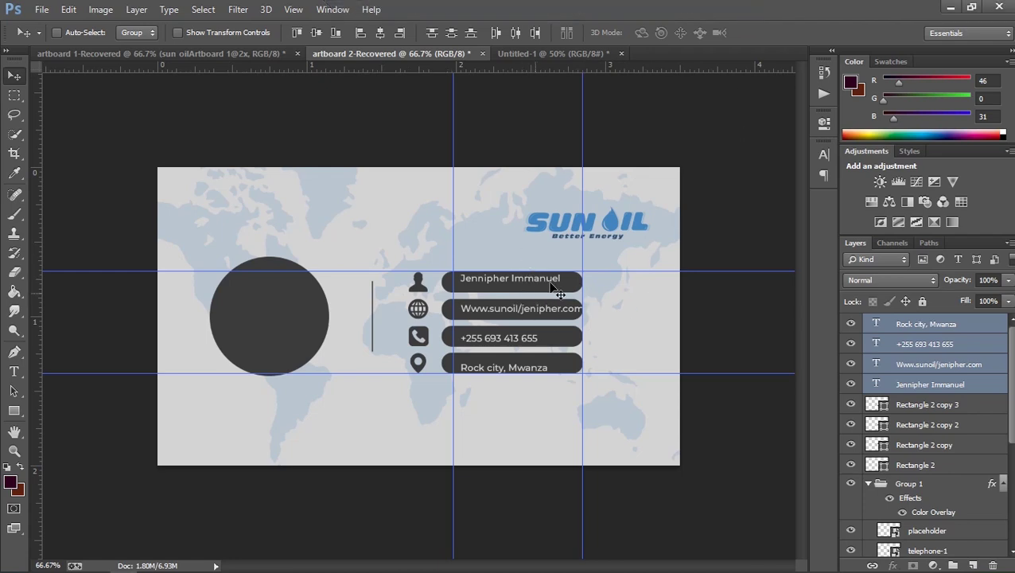
{"action": "key", "text": "Down"}
{"action": "key", "text": "Down"}
{"action": "key", "text": "Down"}
{"action": "key", "text": "Down"}
{"action": "key", "text": "Left"}
{"action": "key", "text": "Left"}
{"action": "key", "text": "Left"}
{"action": "key", "text": "Left"}
{"action": "key", "text": "Left"}
{"action": "key", "text": "Left"}
{"action": "key", "text": "Left"}
{"action": "key", "text": "Left"}
{"action": "key", "text": "Left"}
{"action": "key", "text": "Left"}
{"action": "key", "text": "Left"}
{"action": "key", "text": "Left"}
{"action": "key", "text": "Down"}
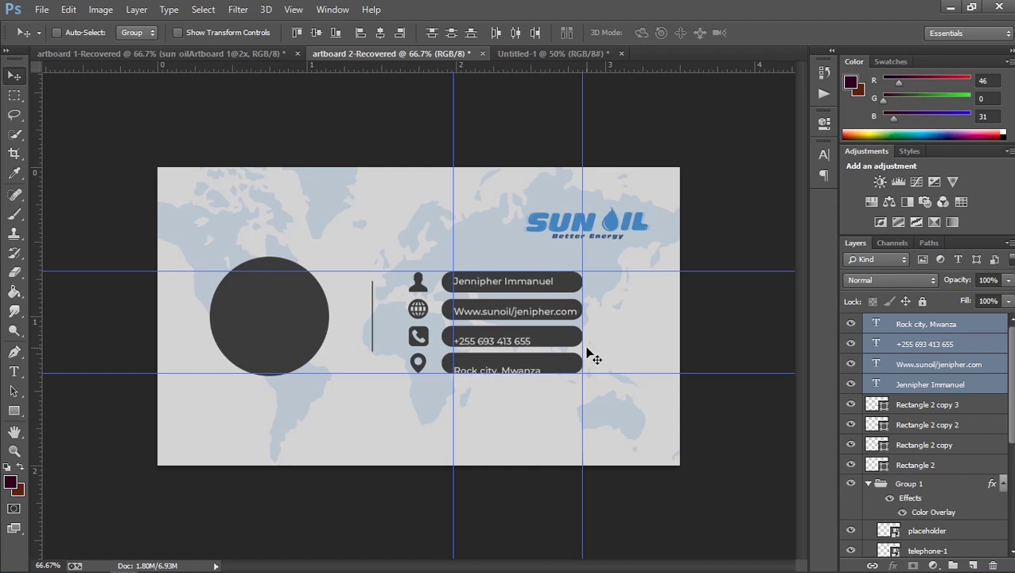
{"action": "key", "text": "ctrl+plus"}
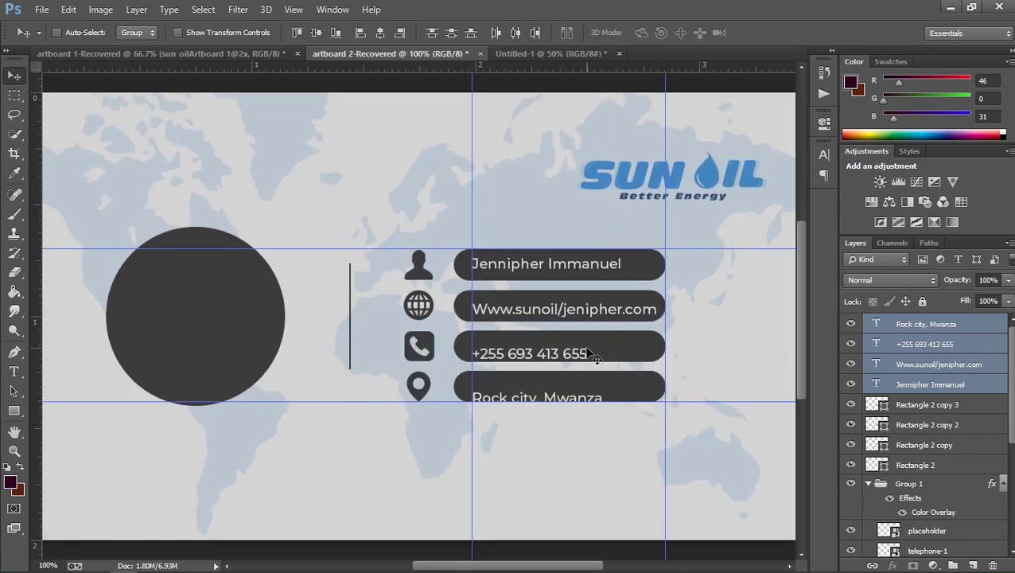
- Nudge the website, phone number and address lines up individually to centre them in their pills
{"action": "left_click", "coordinate": [925, 368]}
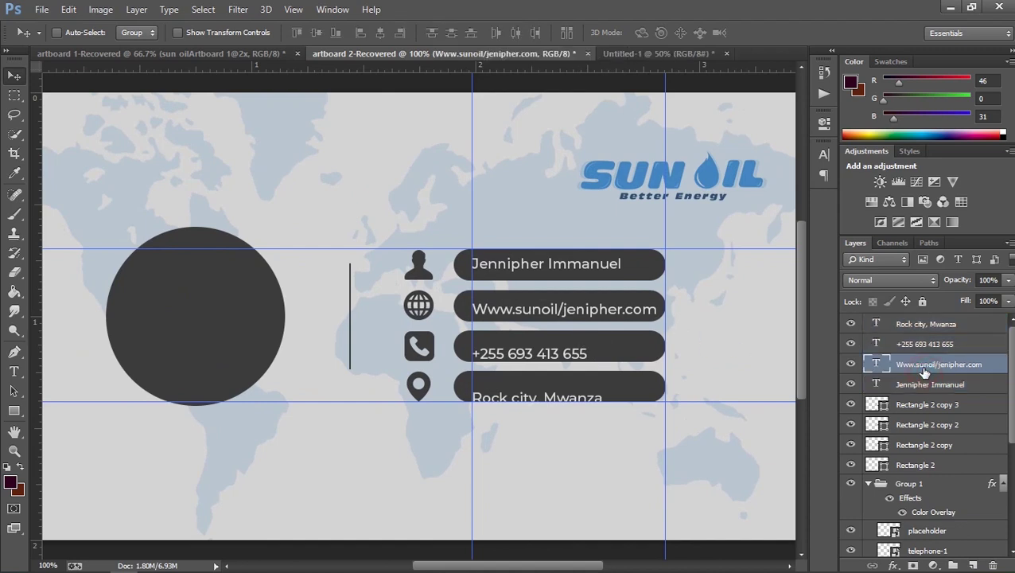
{"action": "key", "text": "Up"}
{"action": "key", "text": "Up"}
{"action": "key", "text": "Up"}
{"action": "key", "text": "Up"}
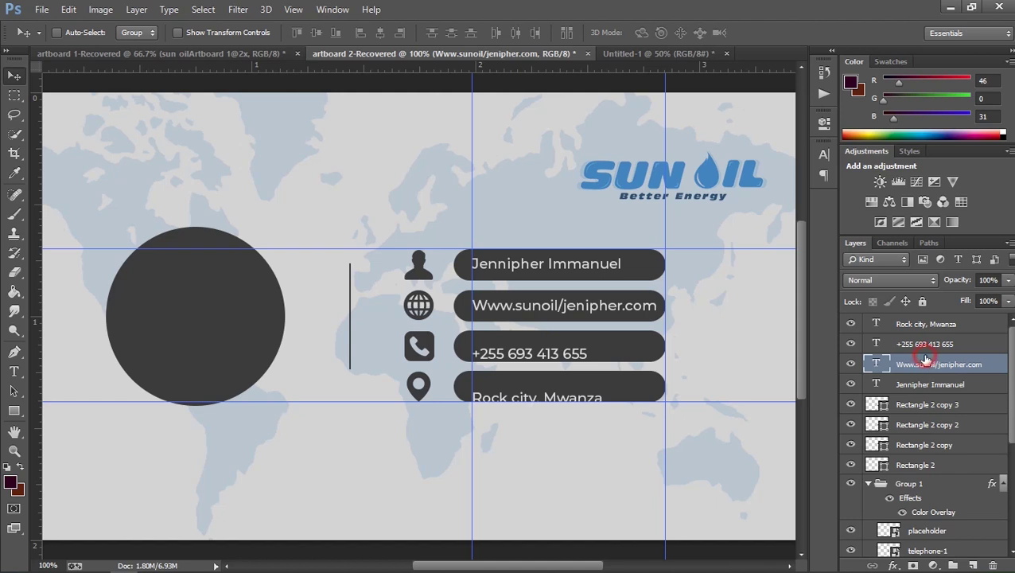
{"action": "left_click", "coordinate": [926, 345]}
{"action": "key", "text": "Up"}
{"action": "key", "text": "Up"}
{"action": "key", "text": "Up"}
{"action": "key", "text": "Up"}
{"action": "key", "text": "Up"}
{"action": "key", "text": "Up"}
{"action": "key", "text": "Up"}
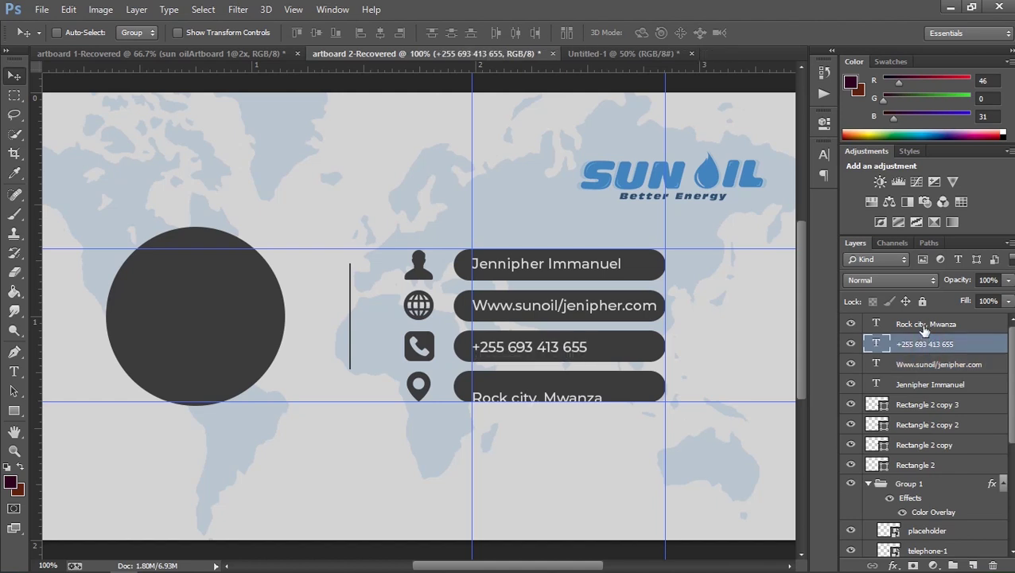
{"action": "left_click", "coordinate": [923, 326]}
{"action": "key", "text": "Up"}
{"action": "key", "text": "Up"}
{"action": "key", "text": "Up"}
{"action": "key", "text": "Up"}
{"action": "key", "text": "Up"}
{"action": "key", "text": "Up"}
{"action": "key", "text": "Up"}
{"action": "key", "text": "Up"}
{"action": "key", "text": "Up"}
{"action": "key", "text": "Up"}
{"action": "key", "text": "Up"}
{"action": "key", "text": "Up"}
{"action": "key", "text": "Up"}
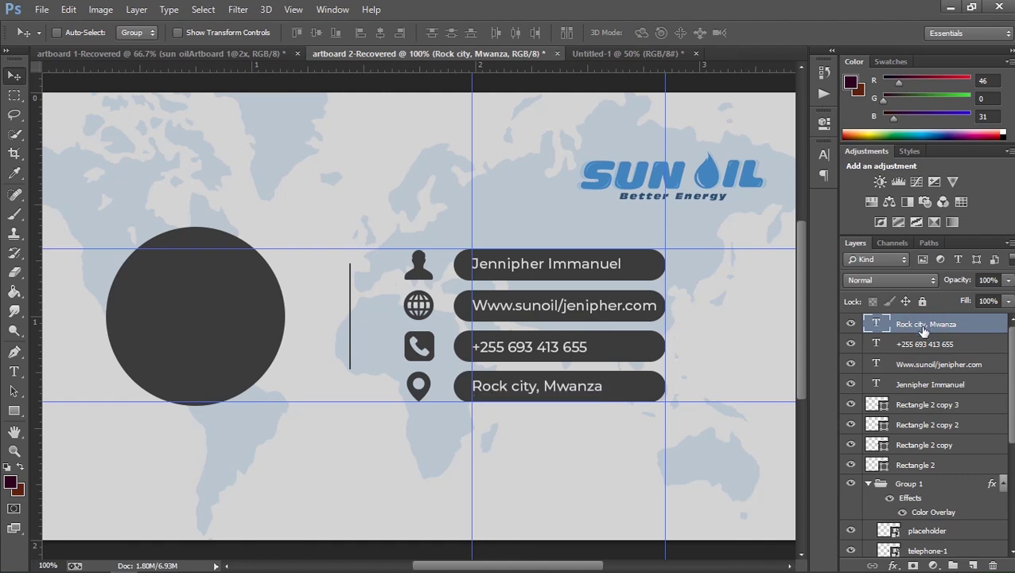
{"action": "key", "text": "ctrl+minus"}
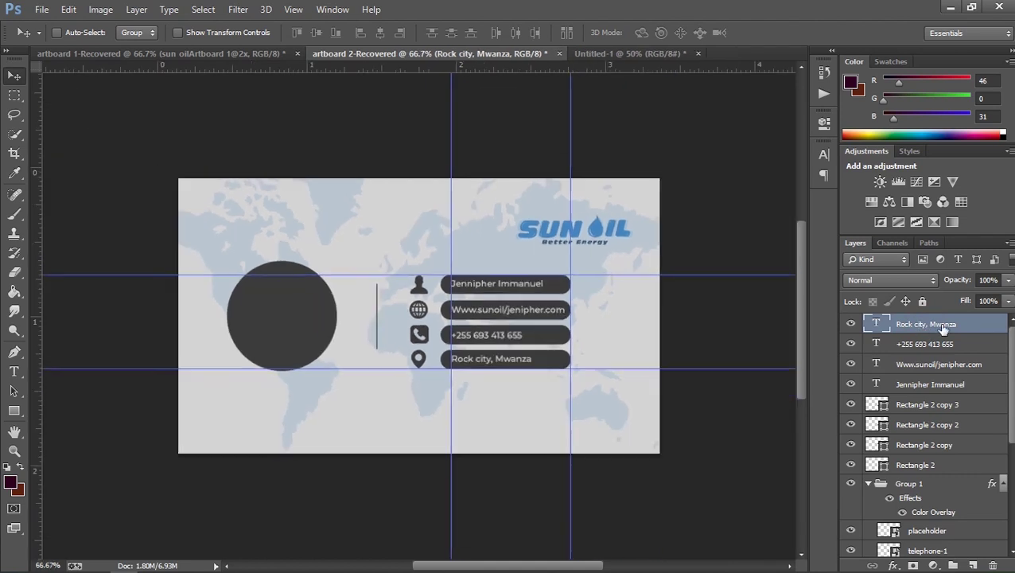
{"action": "key", "text": "ctrl+minus"}
{"action": "key", "text": "ctrl+plus"}
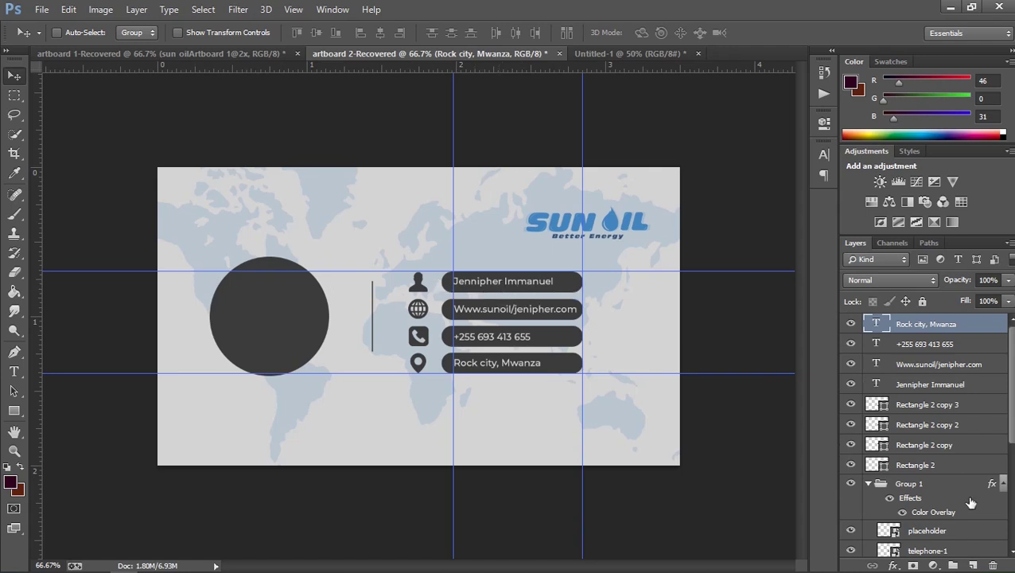
- Collapse Group 1 and select the Ellipse 1 circle layer
{"action": "scroll", "coordinate": [955, 499], "scroll_direction": "down", "scroll_amount": 2}
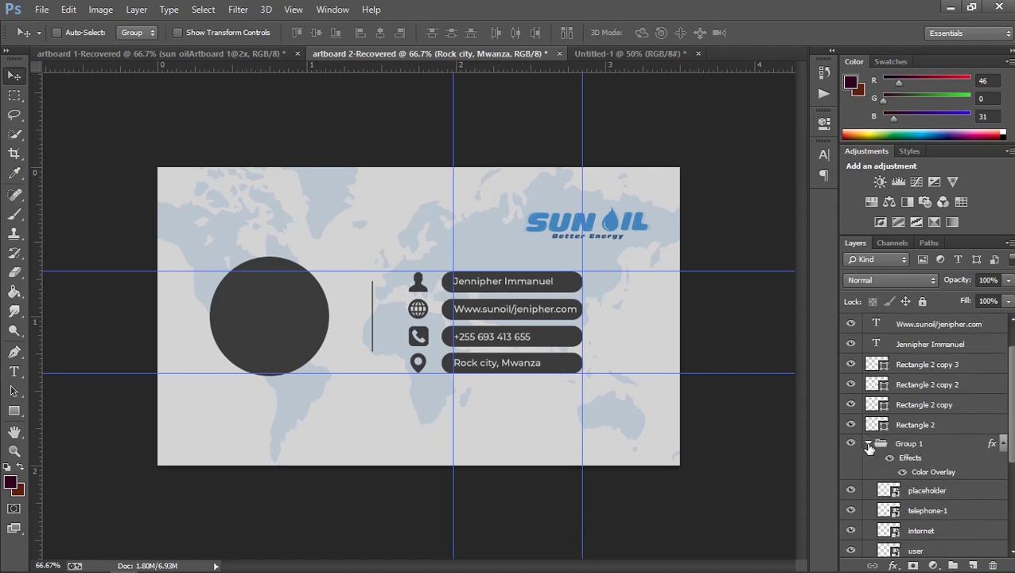
{"action": "left_click", "coordinate": [868, 444]}
{"action": "scroll", "coordinate": [933, 455], "scroll_direction": "down", "scroll_amount": 3}
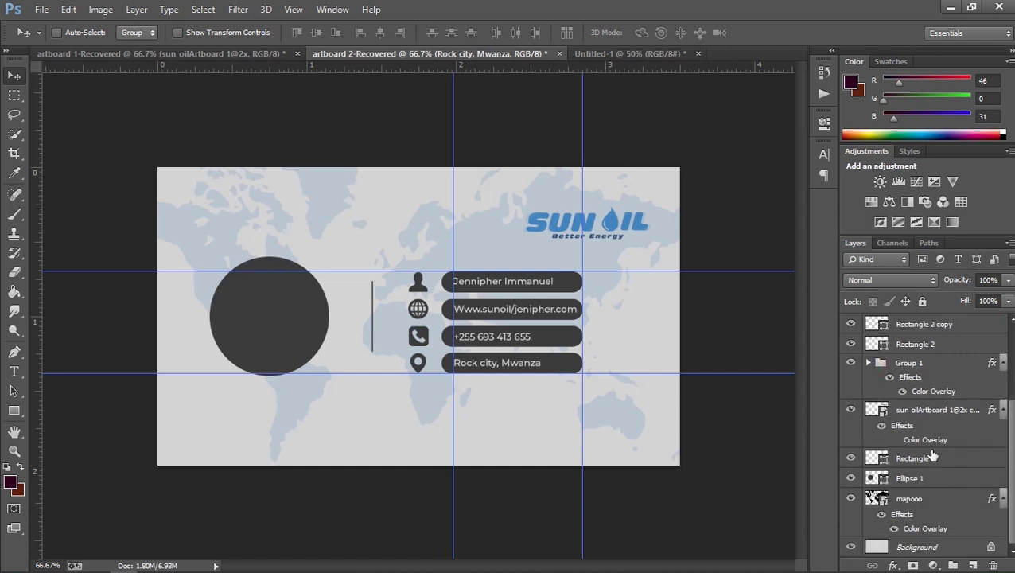
{"action": "left_click", "coordinate": [893, 478]}
{"action": "left_click", "coordinate": [850, 477]}
{"action": "left_click", "coordinate": [850, 477]}
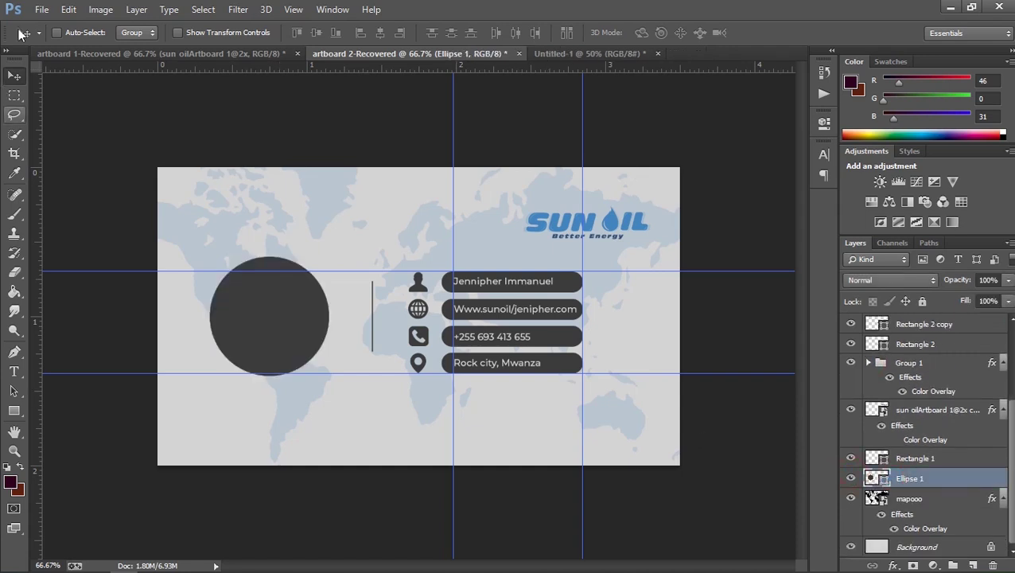
- Place-embed black-woman-800x600 from Ext (H:) > Photoshop data > model and scale to about 27%
{"action": "left_click", "coordinate": [41, 9]}
{"action": "left_click", "coordinate": [95, 269]}
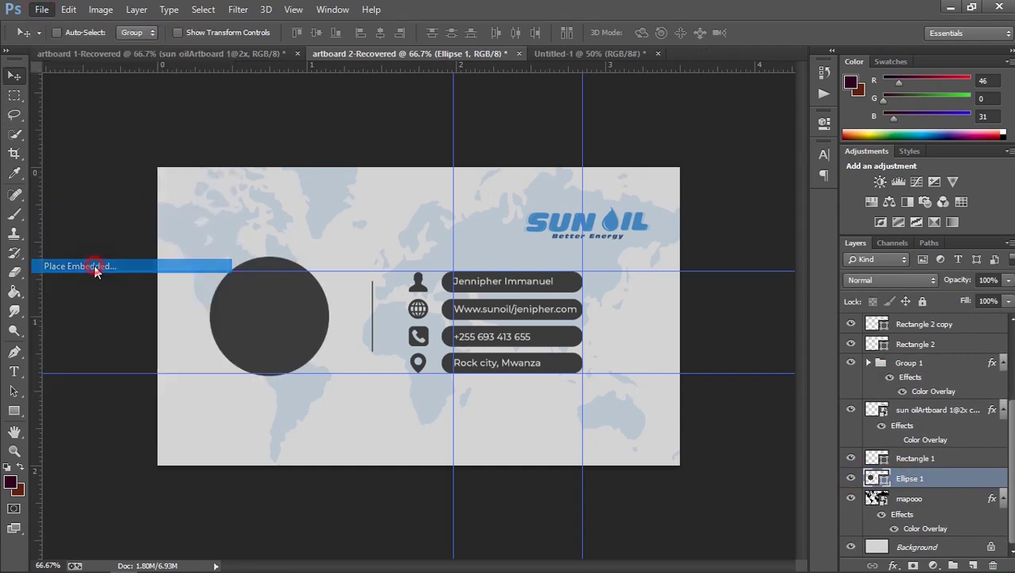
{"action": "left_click", "coordinate": [68, 372]}
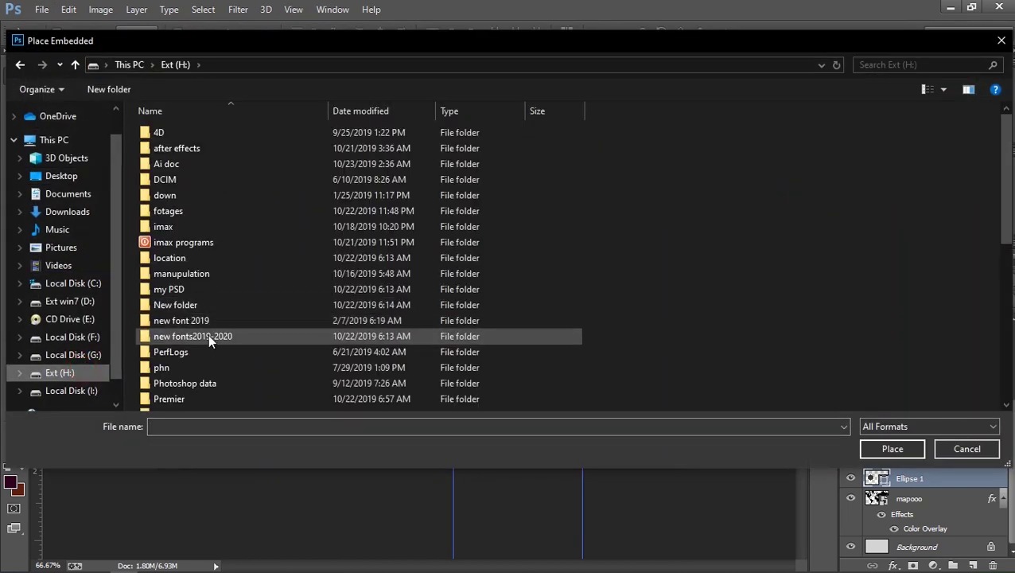
{"action": "double_click", "coordinate": [191, 383]}
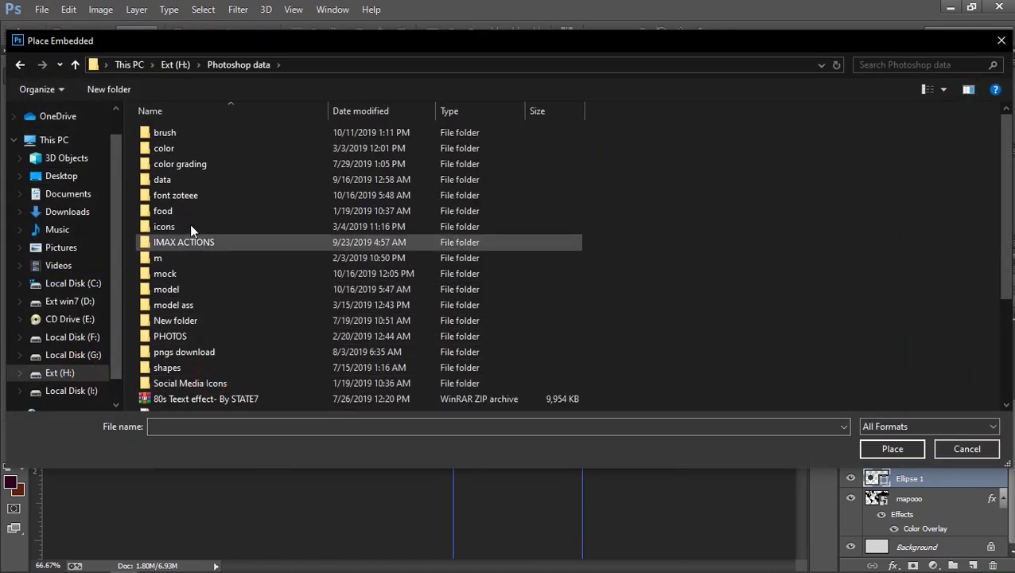
{"action": "double_click", "coordinate": [165, 289]}
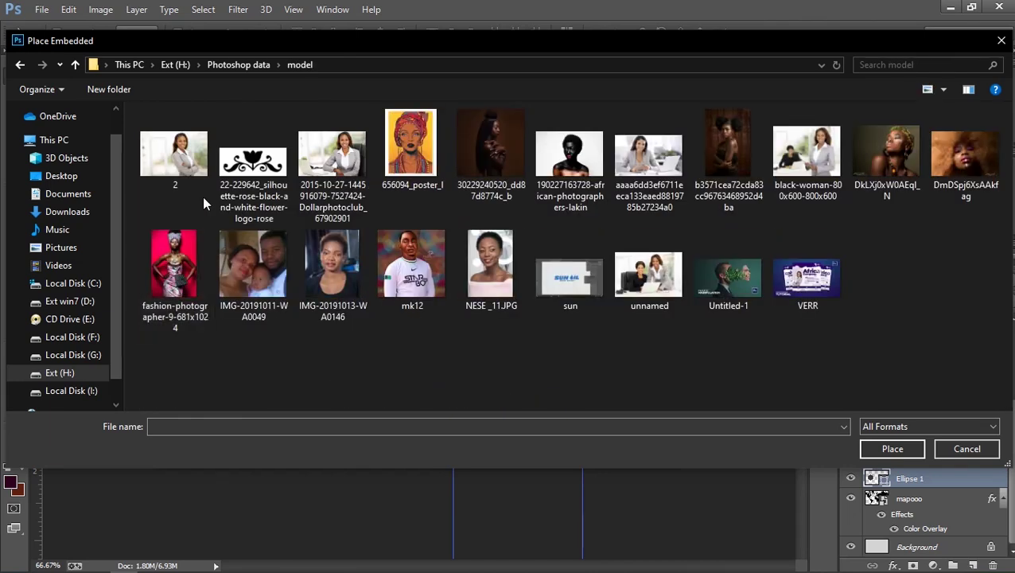
{"action": "double_click", "coordinate": [823, 142]}
{"action": "left_click_drag", "start_coordinate": [614, 169], "coordinate": [583, 195]}
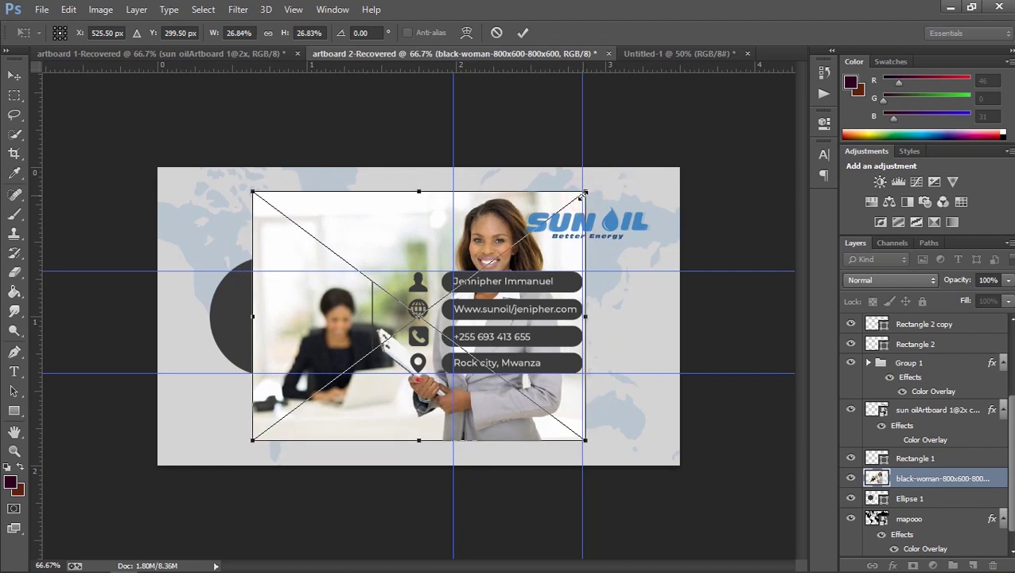
- Clip the photo into Ellipse 1 and position it so her face is centred in the circle
{"action": "key", "text": "Return"}
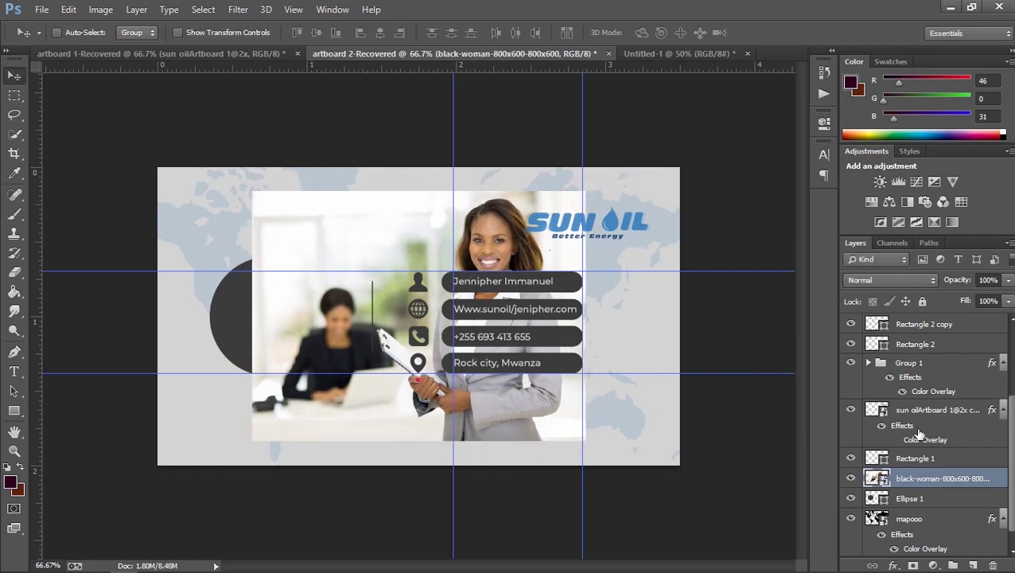
{"action": "left_click", "coordinate": [950, 483], "text": "alt"}
{"action": "left_click_drag", "start_coordinate": [318, 316], "coordinate": [191, 315]}
{"action": "left_click_drag", "start_coordinate": [293, 319], "coordinate": [219, 362]}
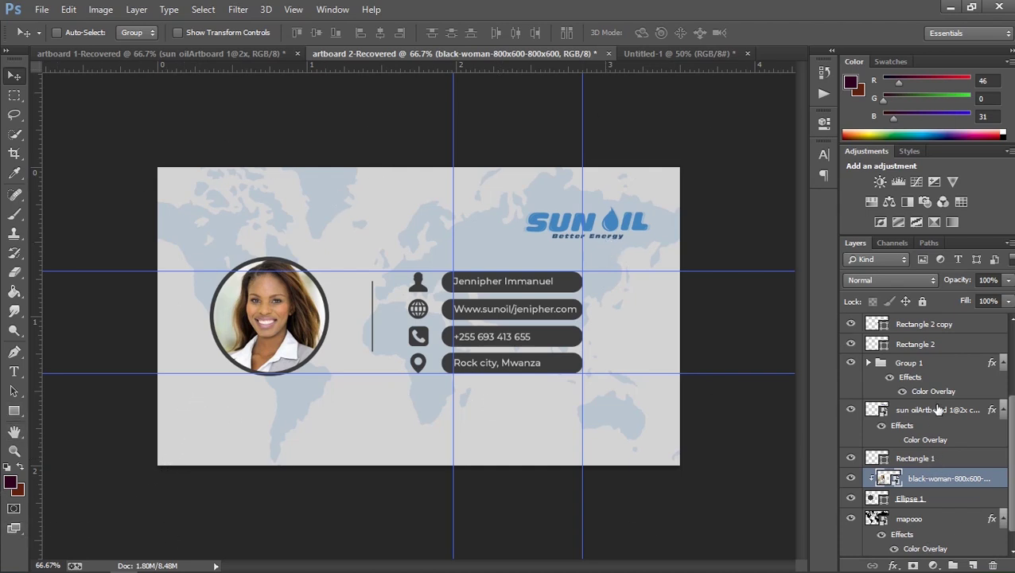
- Scroll up the Layers panel and select the address text layer
{"action": "scroll", "coordinate": [938, 409], "scroll_direction": "up", "scroll_amount": 3}
{"action": "scroll", "coordinate": [939, 382], "scroll_direction": "up", "scroll_amount": 2}
{"action": "left_click", "coordinate": [942, 324]}
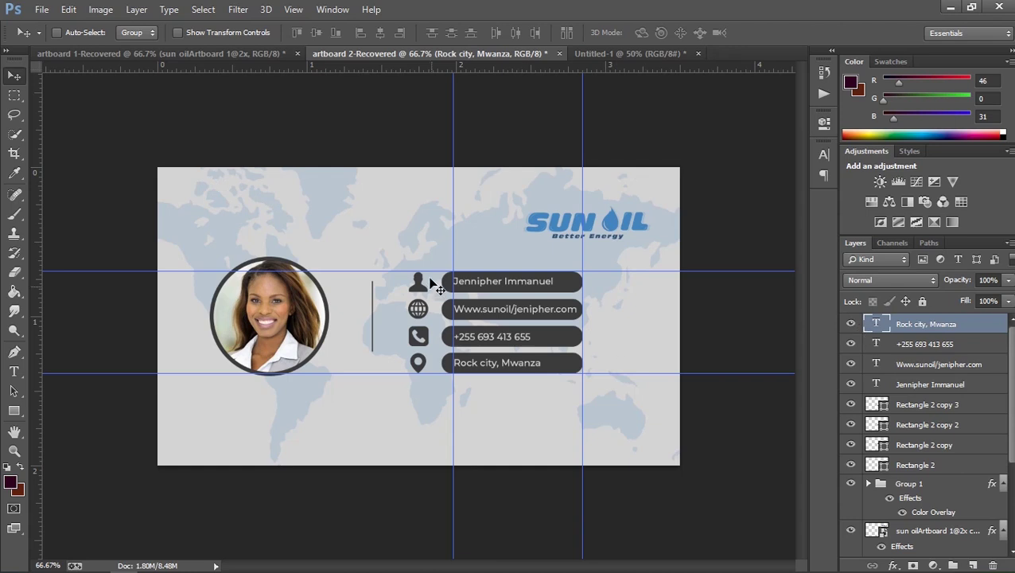
{"action": "left_click", "coordinate": [43, 9]}
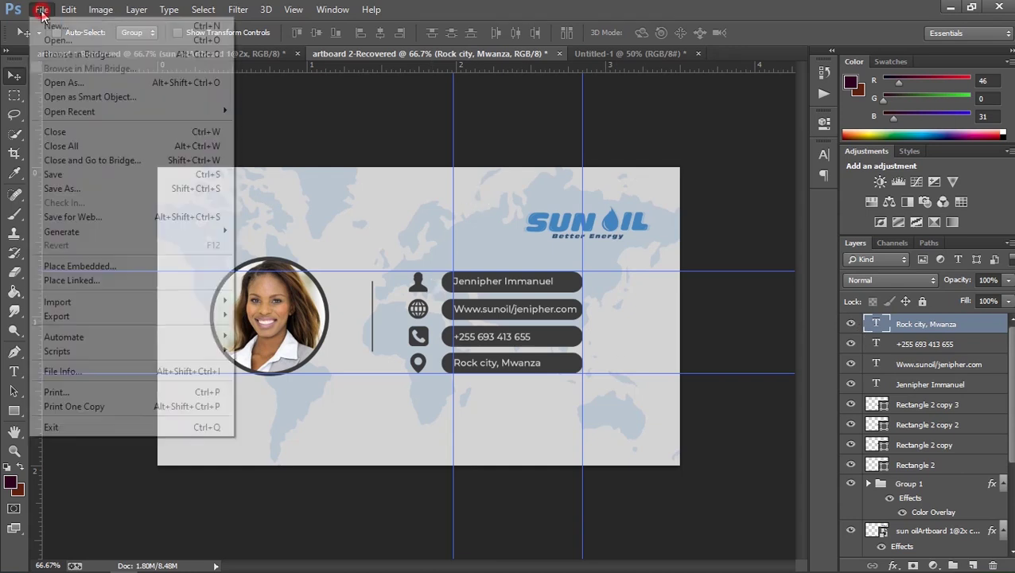
- Draw a wide bottom bar filled with dark grey sampled from a contact pill
{"action": "left_click", "coordinate": [15, 311]}
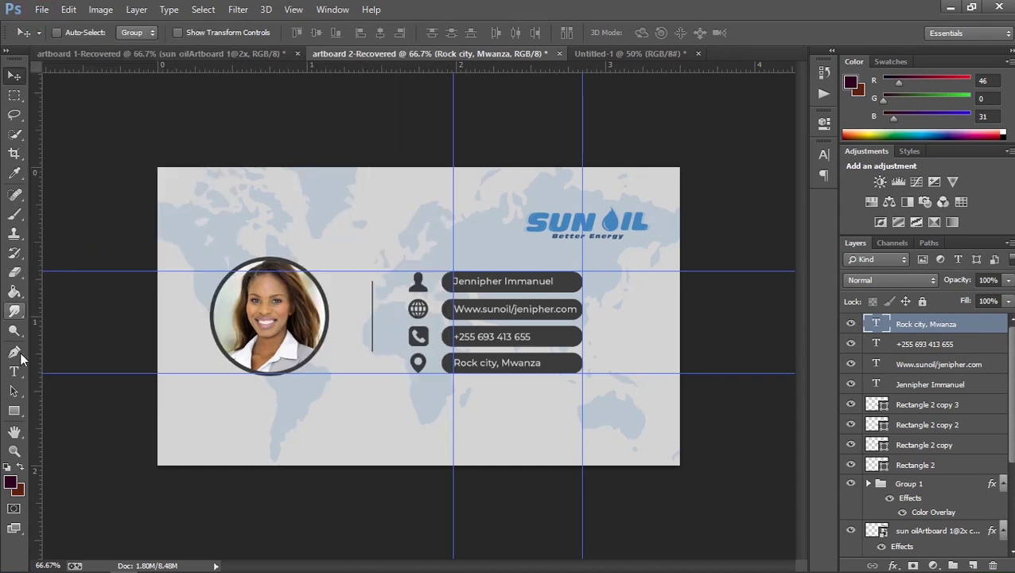
{"action": "left_click", "coordinate": [15, 411]}
{"action": "mouse_move", "coordinate": [144, 432]}
{"action": "left_mouse_down"}
{"action": "mouse_move", "coordinate": [350, 501]}
{"action": "mouse_move", "coordinate": [687, 502]}
{"action": "left_mouse_up"}
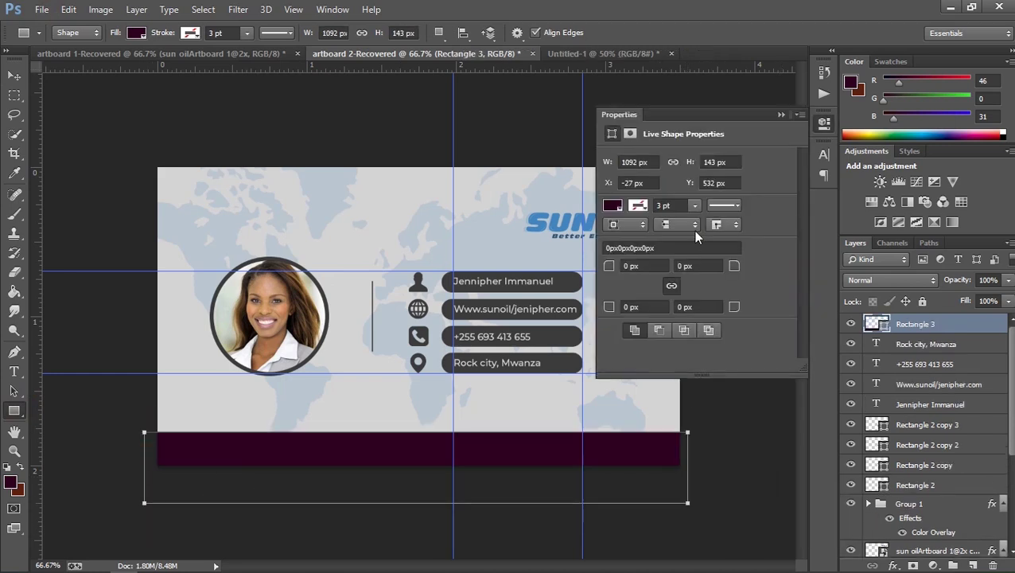
{"action": "left_click", "coordinate": [611, 206]}
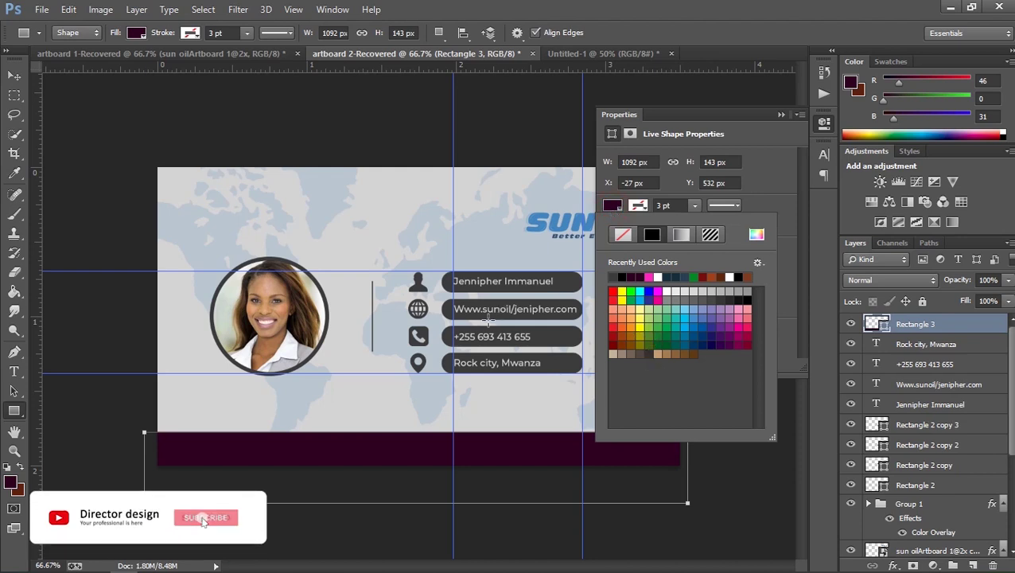
{"action": "left_click", "coordinate": [757, 234]}
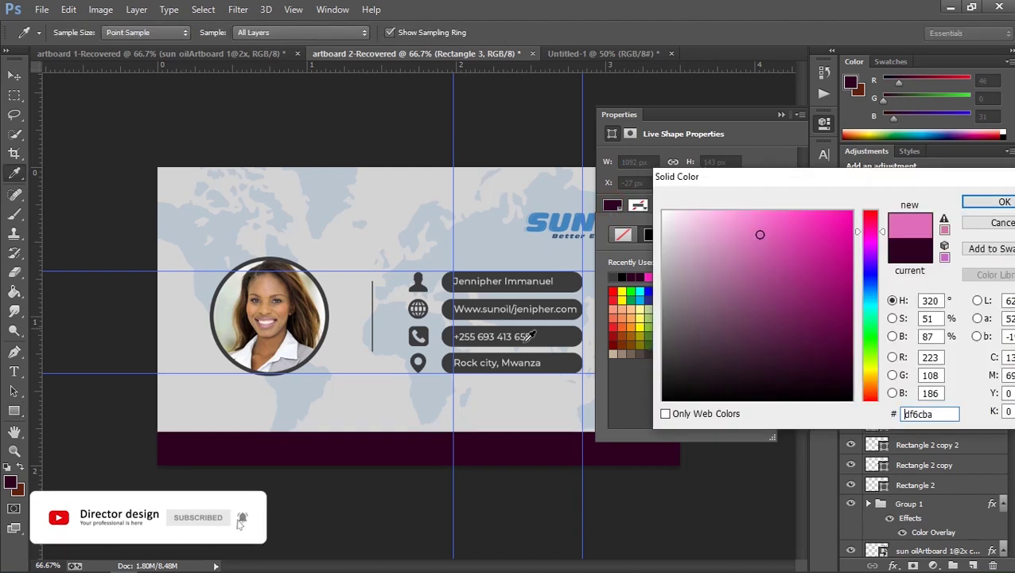
{"action": "left_click", "coordinate": [547, 334]}
{"action": "left_click", "coordinate": [975, 200]}
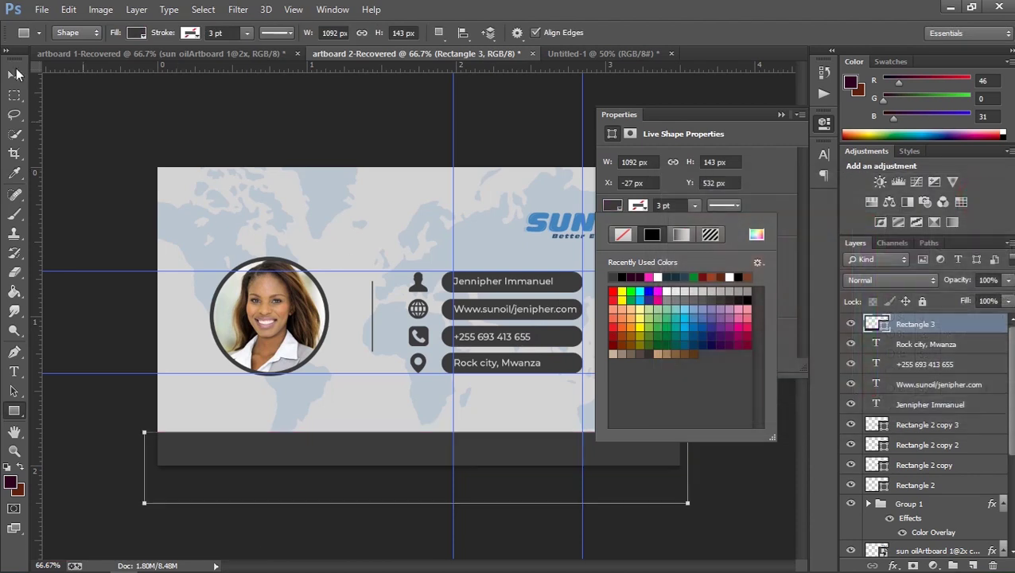
- Nudge the bottom bar down a few pixels and close its Properties panel
{"action": "left_click", "coordinate": [15, 76]}
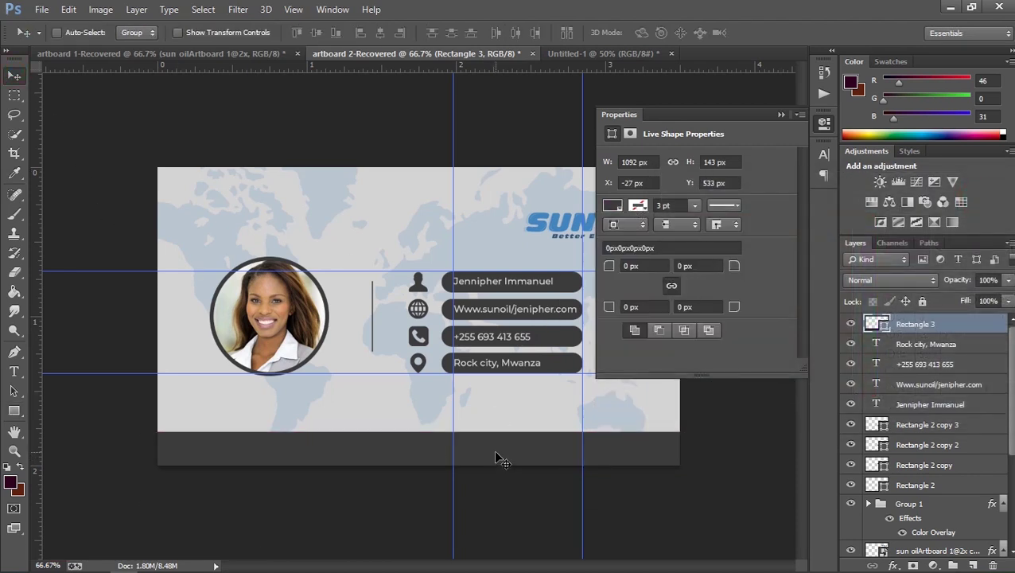
{"action": "key", "text": "Down"}
{"action": "key", "text": "Down"}
{"action": "key", "text": "Down"}
{"action": "key", "text": "Down"}
{"action": "left_click", "coordinate": [781, 116]}
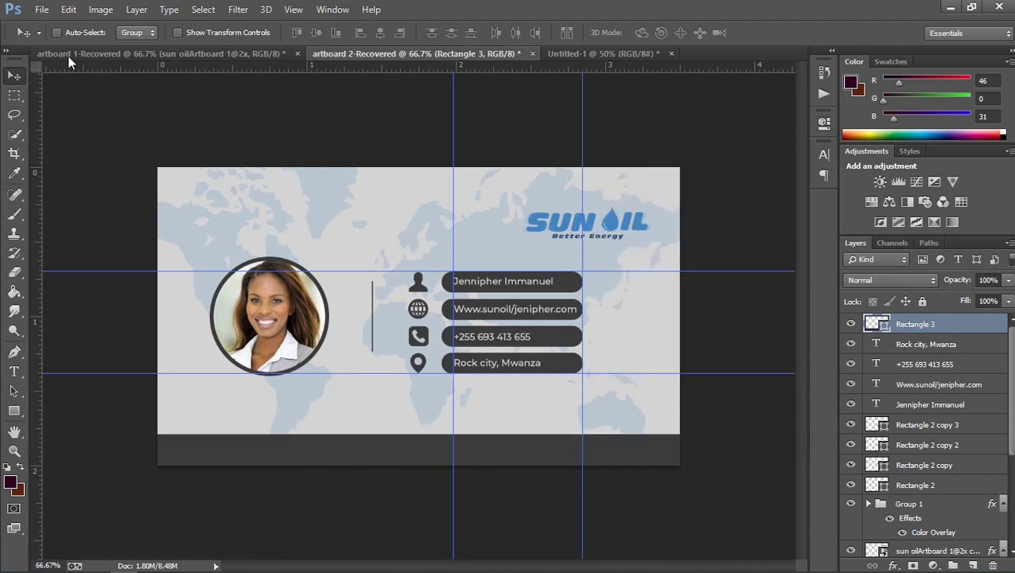
{"action": "left_click", "coordinate": [40, 9]}
- Place-embed the facebook image from Ext (H:)/Photoshop data/data and commit it
{"action": "left_click", "coordinate": [118, 265]}
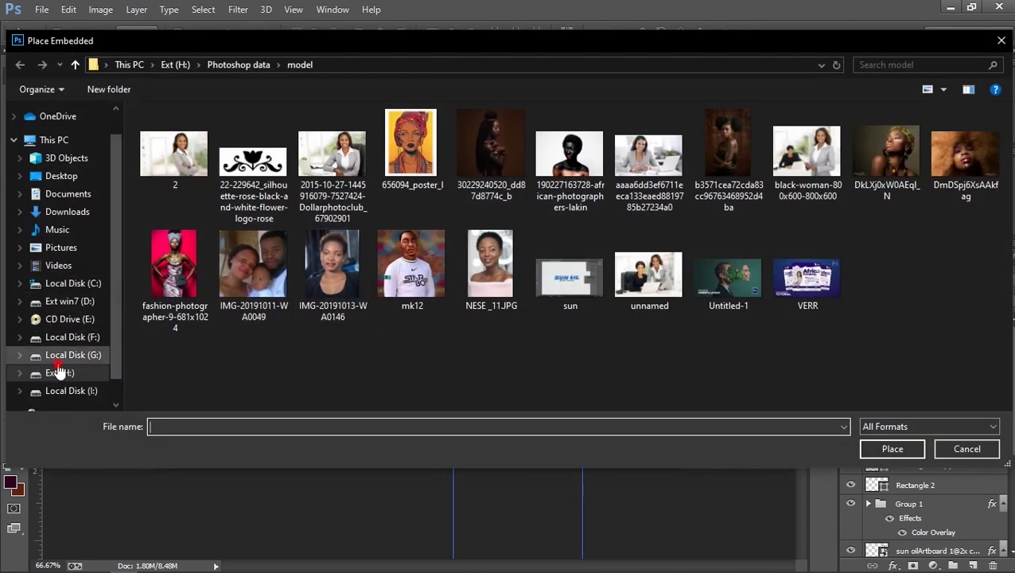
{"action": "left_click", "coordinate": [71, 354]}
{"action": "left_click", "coordinate": [61, 372]}
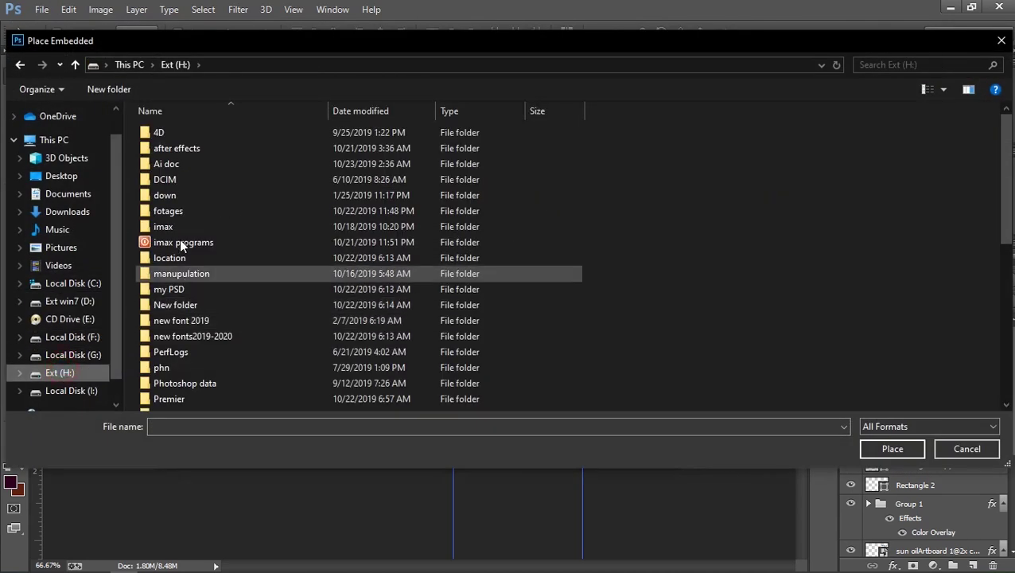
{"action": "double_click", "coordinate": [202, 383]}
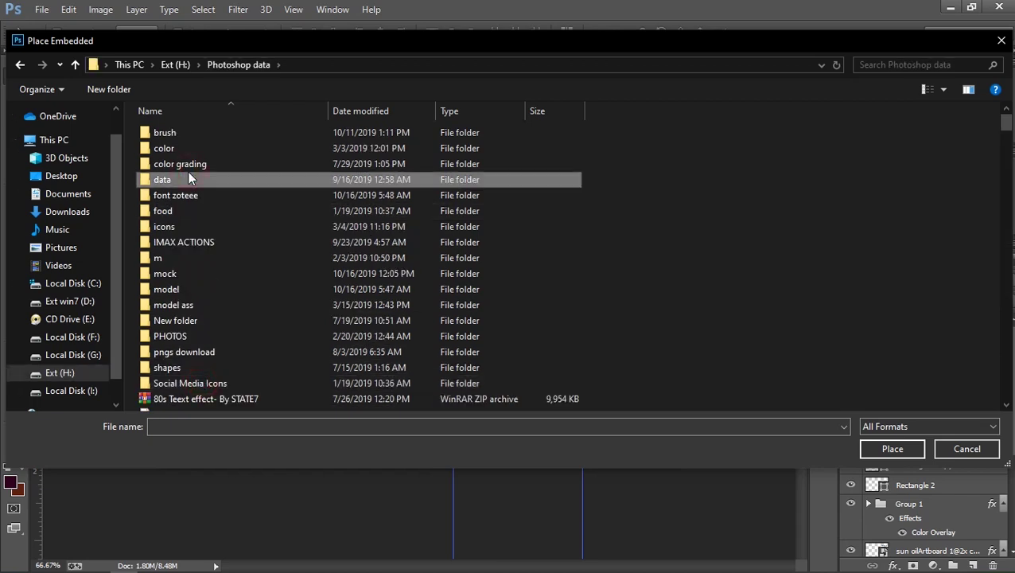
{"action": "double_click", "coordinate": [189, 179]}
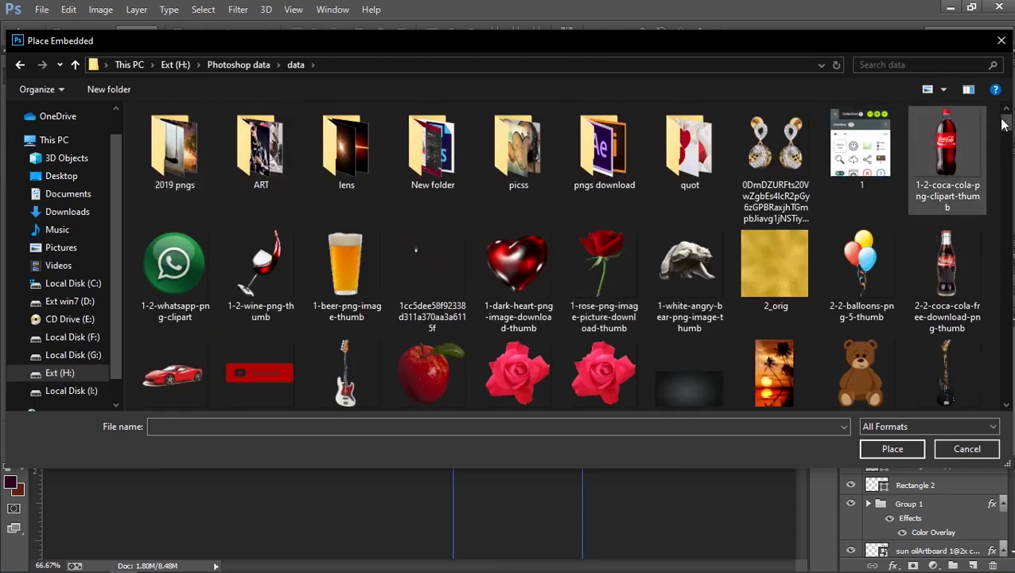
{"action": "left_click_drag", "start_coordinate": [1005, 124], "coordinate": [1007, 158]}
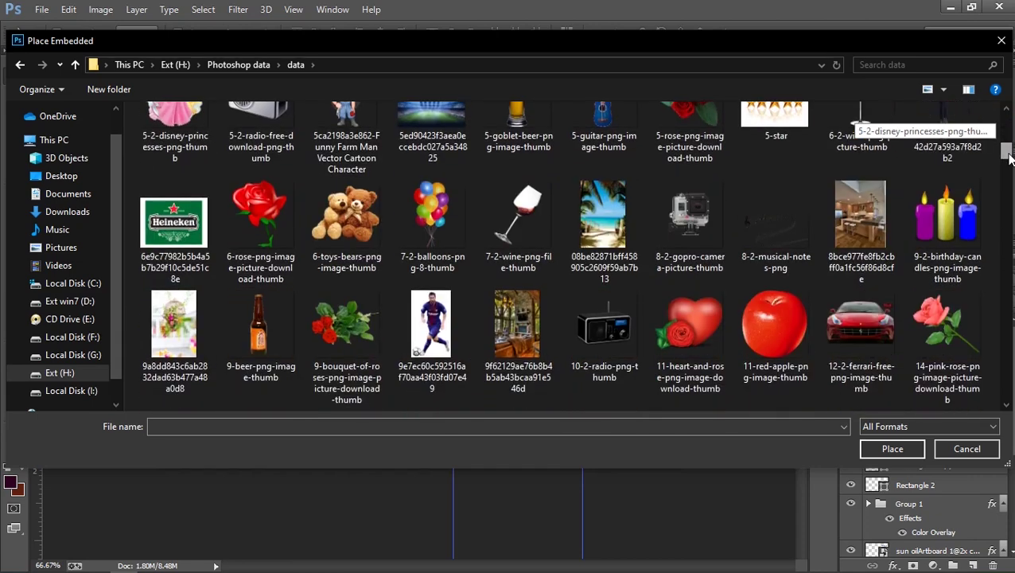
{"action": "left_click_drag", "start_coordinate": [1008, 157], "coordinate": [1007, 280]}
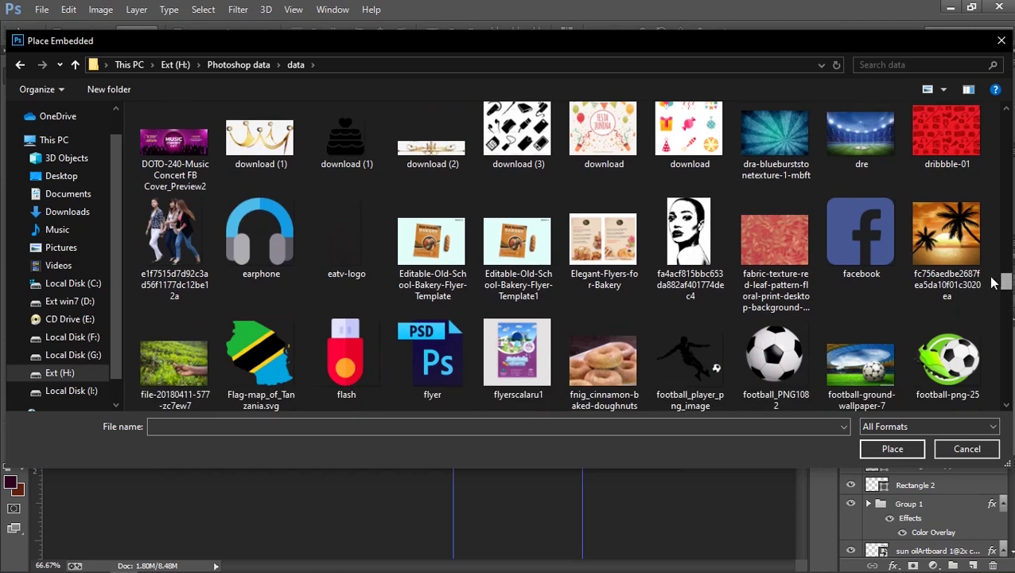
{"action": "double_click", "coordinate": [879, 248]}
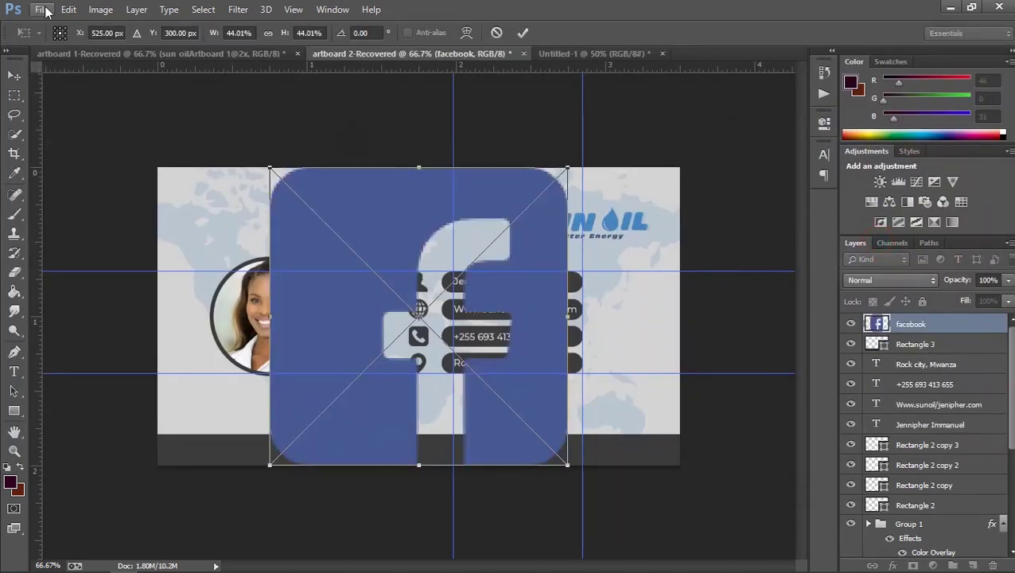
{"action": "key", "text": "Return"}
- Place-embed the insta image from the same data folder and commit it
{"action": "left_click", "coordinate": [41, 9]}
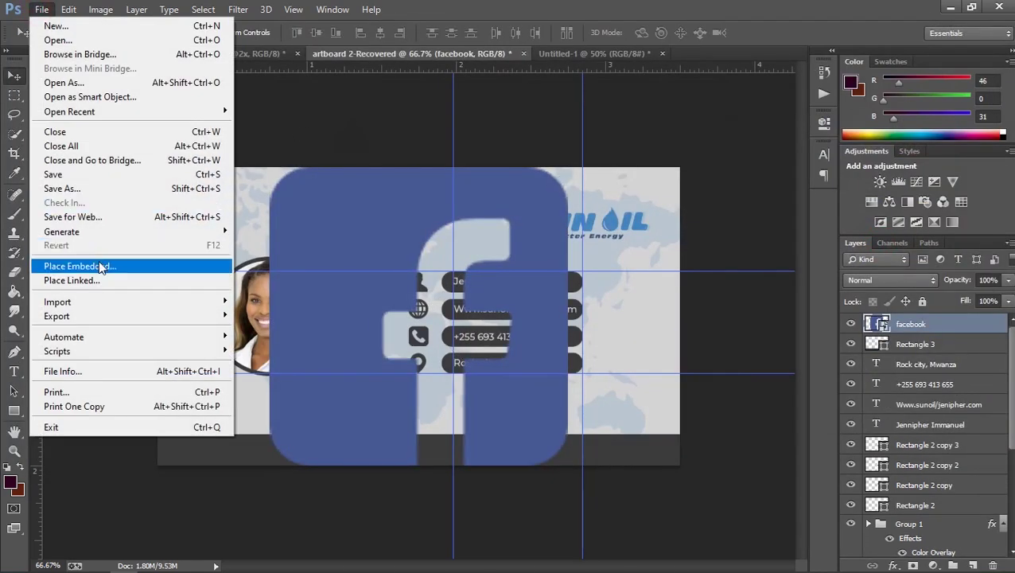
{"action": "left_click", "coordinate": [100, 266]}
{"action": "scroll", "coordinate": [1006, 132], "scroll_direction": "down", "scroll_amount": 3}
{"action": "scroll", "coordinate": [1006, 132], "scroll_direction": "down", "scroll_amount": 3}
{"action": "scroll", "coordinate": [1006, 131], "scroll_direction": "down", "scroll_amount": 2}
{"action": "scroll", "coordinate": [1006, 132], "scroll_direction": "down", "scroll_amount": 2}
{"action": "scroll", "coordinate": [557, 255], "scroll_direction": "down", "scroll_amount": 3}
{"action": "scroll", "coordinate": [556, 255], "scroll_direction": "down", "scroll_amount": 3}
{"action": "scroll", "coordinate": [557, 255], "scroll_direction": "down", "scroll_amount": 3}
{"action": "scroll", "coordinate": [557, 255], "scroll_direction": "down", "scroll_amount": 3}
{"action": "scroll", "coordinate": [855, 123], "scroll_direction": "down", "scroll_amount": 3}
{"action": "scroll", "coordinate": [855, 123], "scroll_direction": "down", "scroll_amount": 3}
{"action": "scroll", "coordinate": [855, 123], "scroll_direction": "down", "scroll_amount": 1}
{"action": "scroll", "coordinate": [855, 123], "scroll_direction": "down", "scroll_amount": 1}
{"action": "scroll", "coordinate": [855, 123], "scroll_direction": "down", "scroll_amount": 3}
{"action": "scroll", "coordinate": [855, 124], "scroll_direction": "down", "scroll_amount": 3}
{"action": "scroll", "coordinate": [855, 123], "scroll_direction": "down", "scroll_amount": 2}
{"action": "scroll", "coordinate": [856, 123], "scroll_direction": "down", "scroll_amount": 1}
{"action": "scroll", "coordinate": [855, 127], "scroll_direction": "down", "scroll_amount": 2}
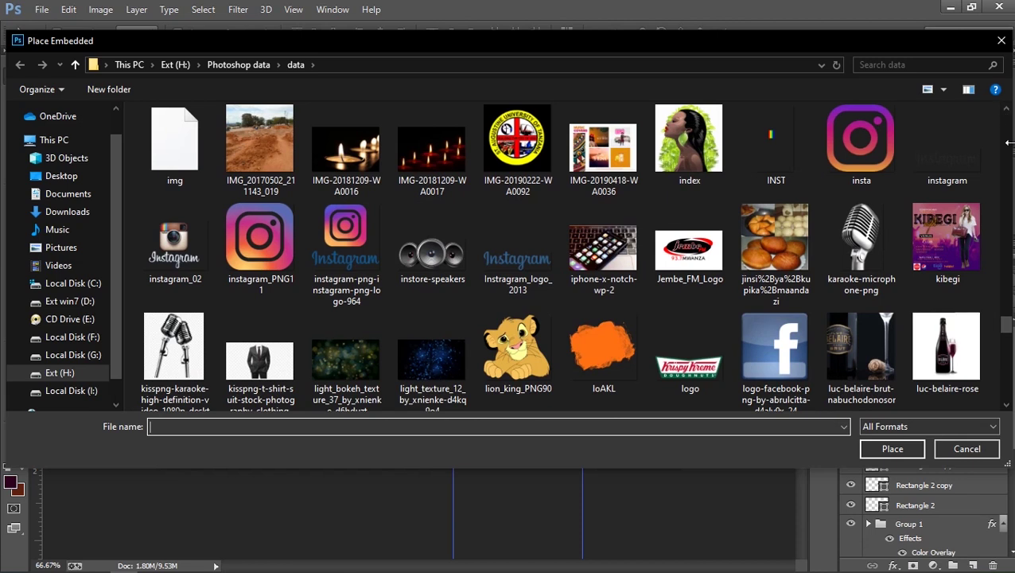
{"action": "left_click_drag", "start_coordinate": [1005, 330], "coordinate": [1002, 382]}
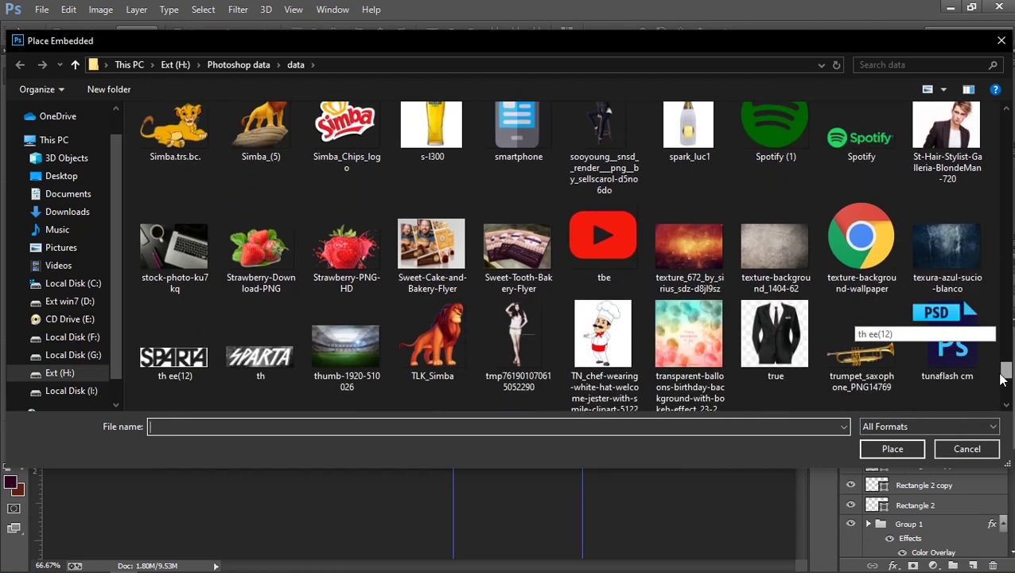
{"action": "left_click_drag", "start_coordinate": [1002, 382], "coordinate": [998, 395]}
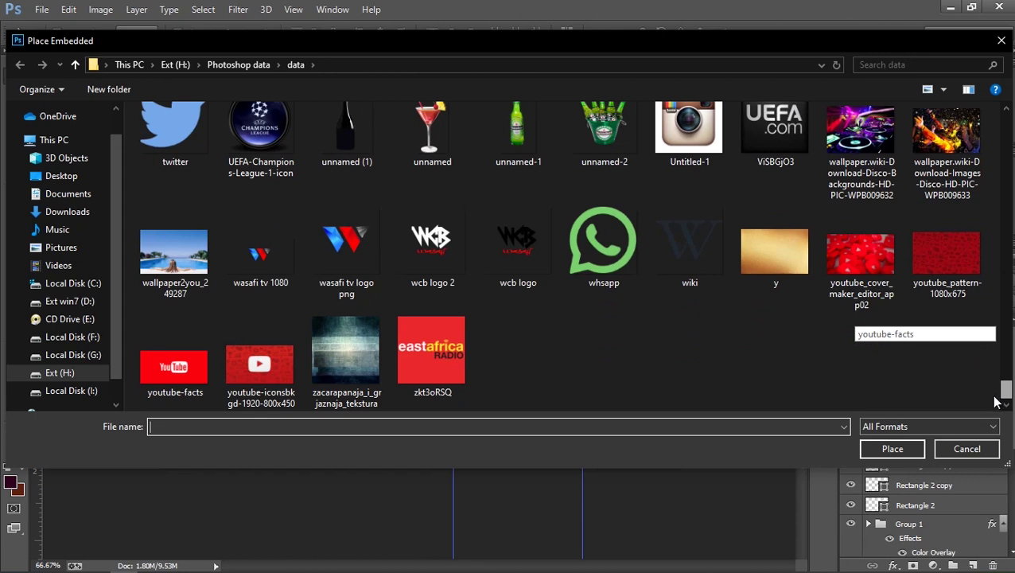
{"action": "left_click_drag", "start_coordinate": [990, 400], "coordinate": [990, 356]}
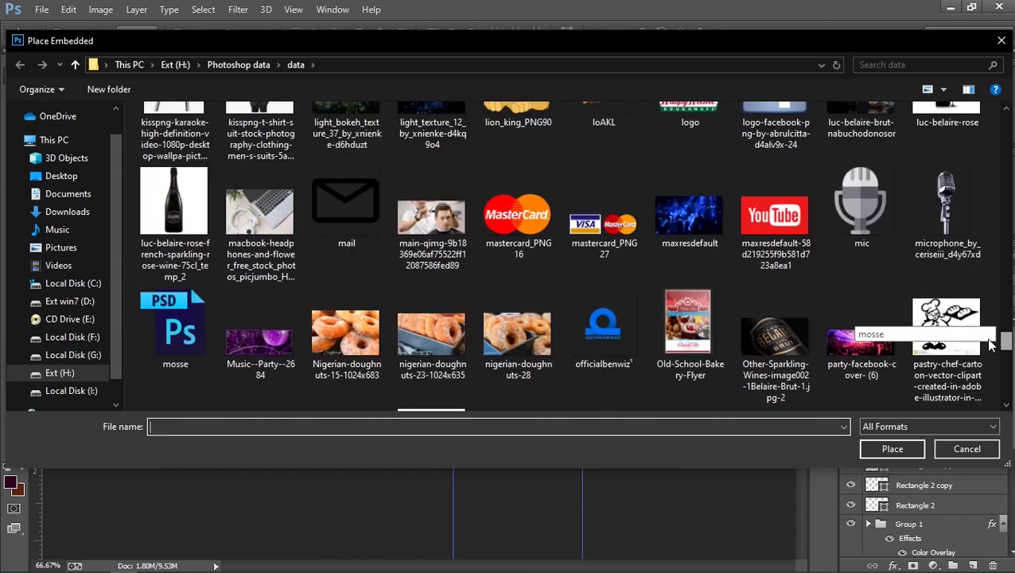
{"action": "left_click_drag", "start_coordinate": [990, 360], "coordinate": [990, 324]}
{"action": "double_click", "coordinate": [867, 159]}
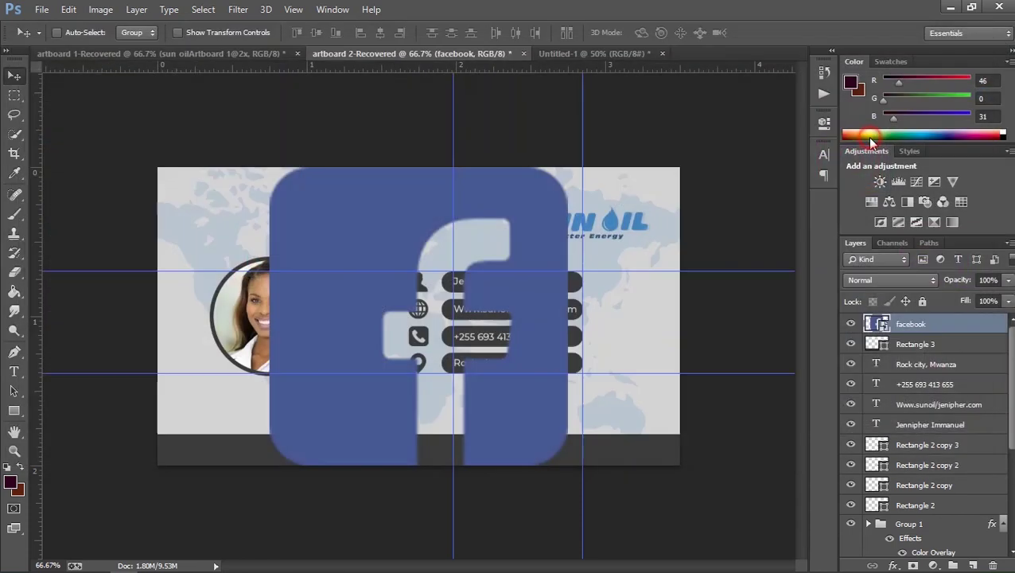
{"action": "key", "text": "Return"}
{"action": "left_click", "coordinate": [41, 9]}
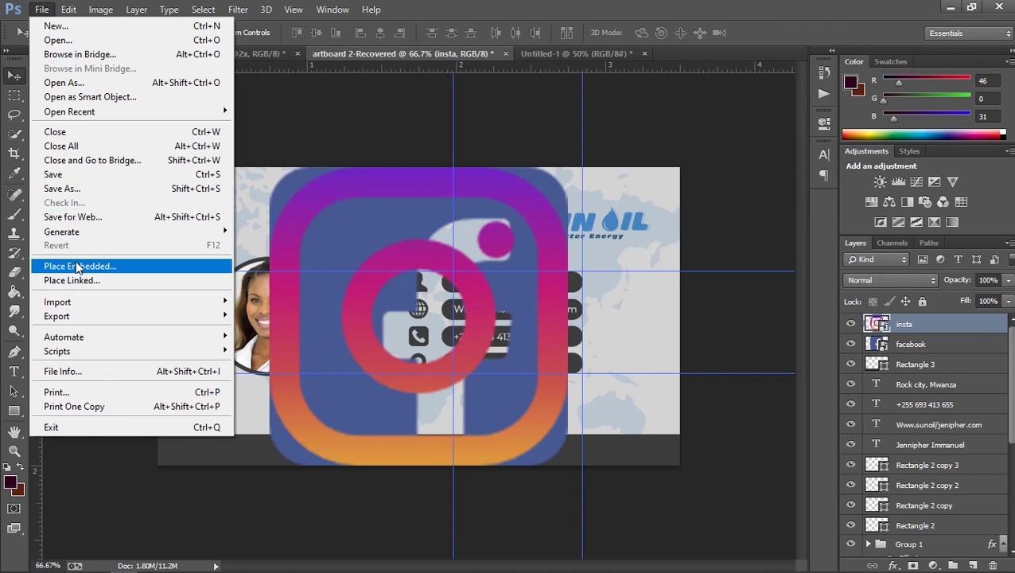
- Place-embed the mail image and commit it
{"action": "left_click", "coordinate": [78, 267]}
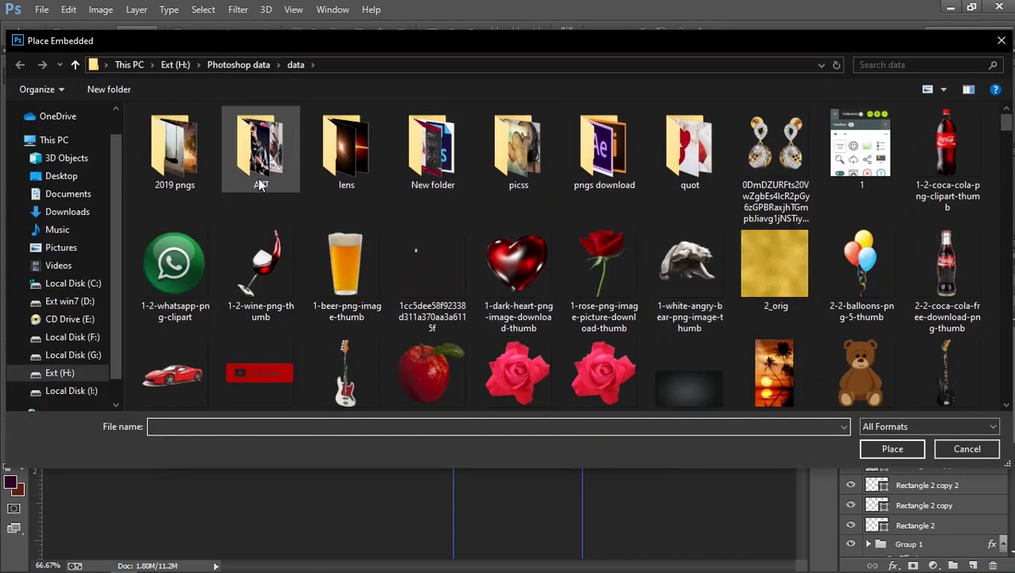
{"action": "left_click_drag", "start_coordinate": [1007, 117], "coordinate": [1004, 341]}
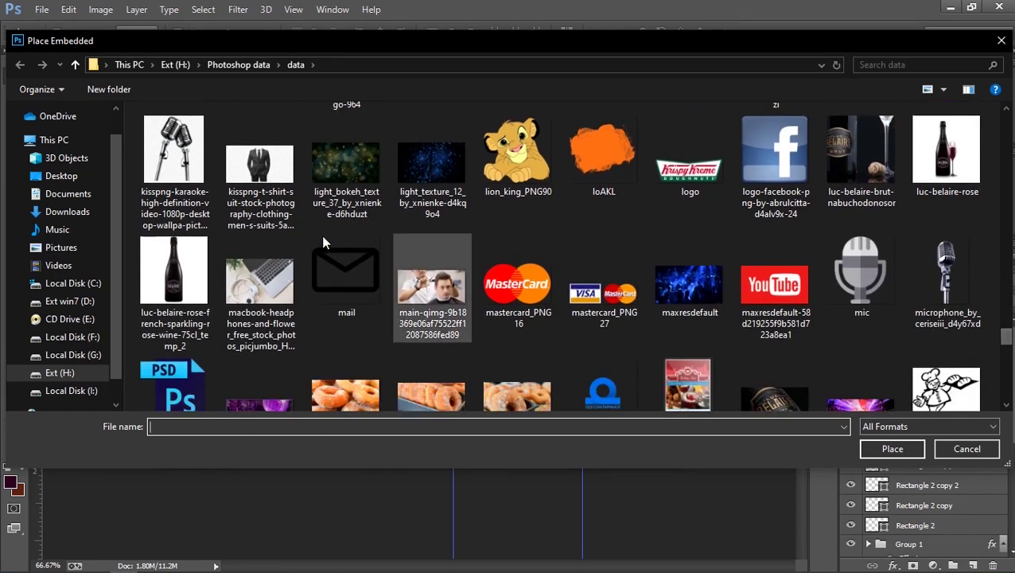
{"action": "double_click", "coordinate": [352, 255]}
{"action": "left_click", "coordinate": [34, 10]}
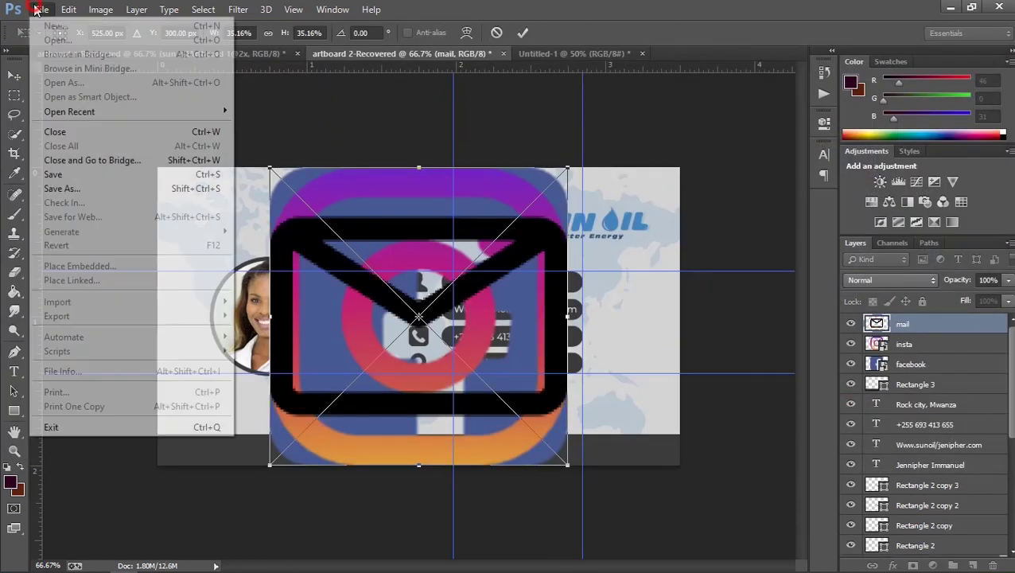
{"action": "left_click", "coordinate": [38, 9]}
{"action": "key", "text": "Return"}
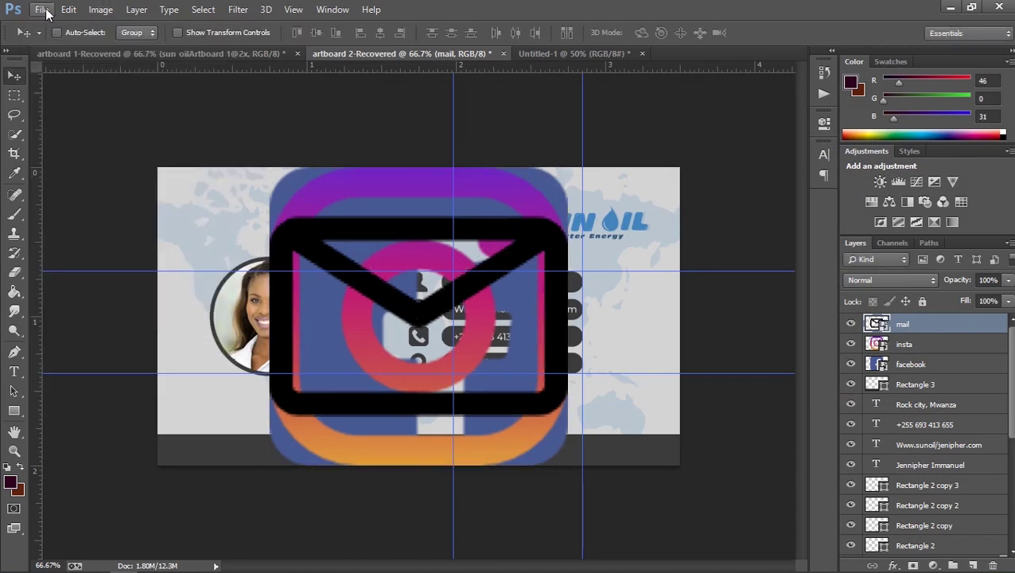
- Place-embed the Spotify (1) image, then select all four social icon layers
{"action": "left_click", "coordinate": [41, 9]}
{"action": "left_click", "coordinate": [79, 263]}
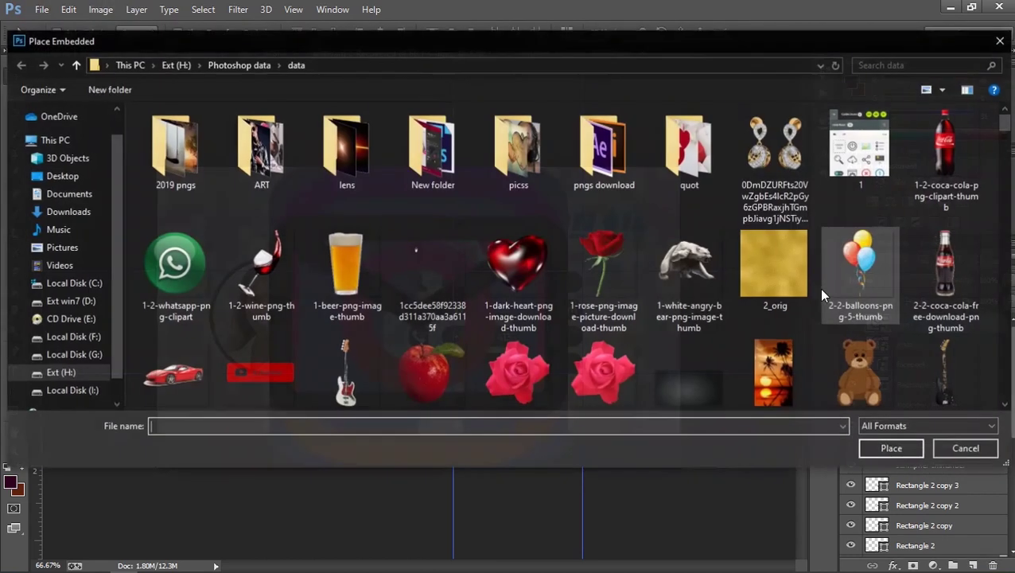
{"action": "scroll", "coordinate": [972, 210], "scroll_direction": "down", "scroll_amount": 1}
{"action": "mouse_move", "coordinate": [1004, 129]}
{"action": "left_mouse_down"}
{"action": "mouse_move", "coordinate": [1009, 260]}
{"action": "mouse_move", "coordinate": [991, 398]}
{"action": "mouse_move", "coordinate": [994, 364]}
{"action": "mouse_move", "coordinate": [995, 374]}
{"action": "left_mouse_up"}
{"action": "double_click", "coordinate": [756, 245]}
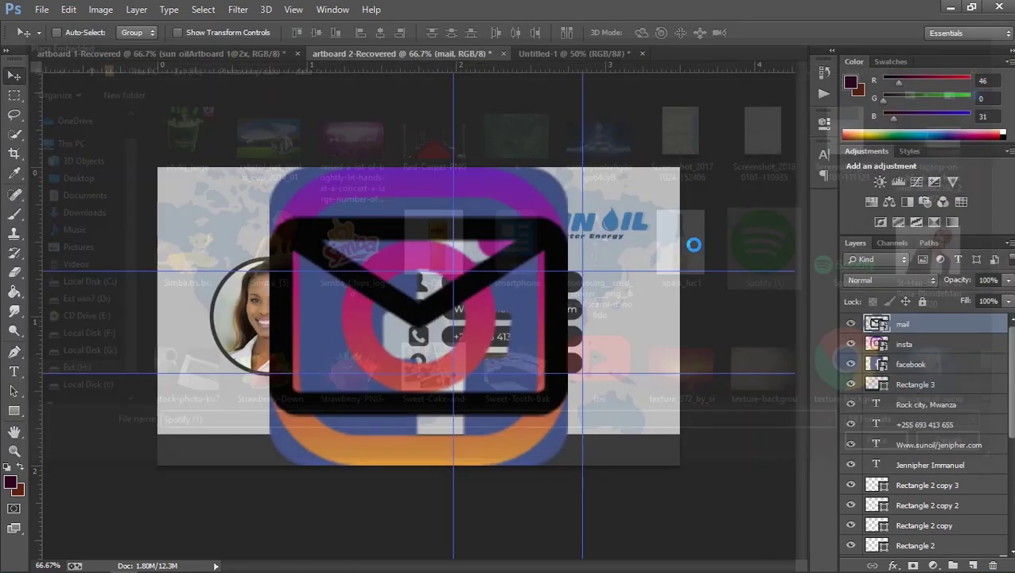
{"action": "key", "text": "Return"}
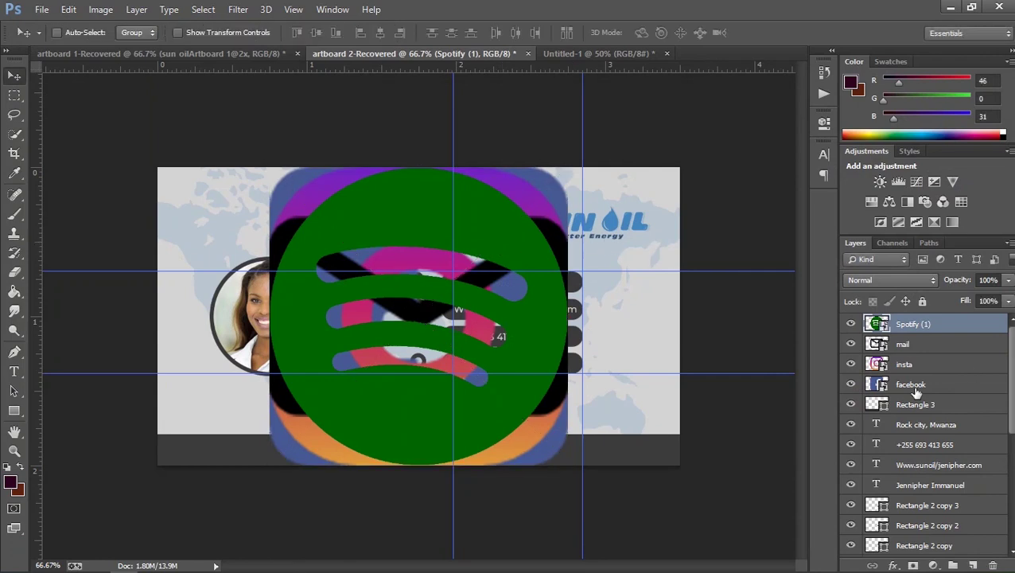
{"action": "left_click", "coordinate": [947, 390], "text": "shift"}
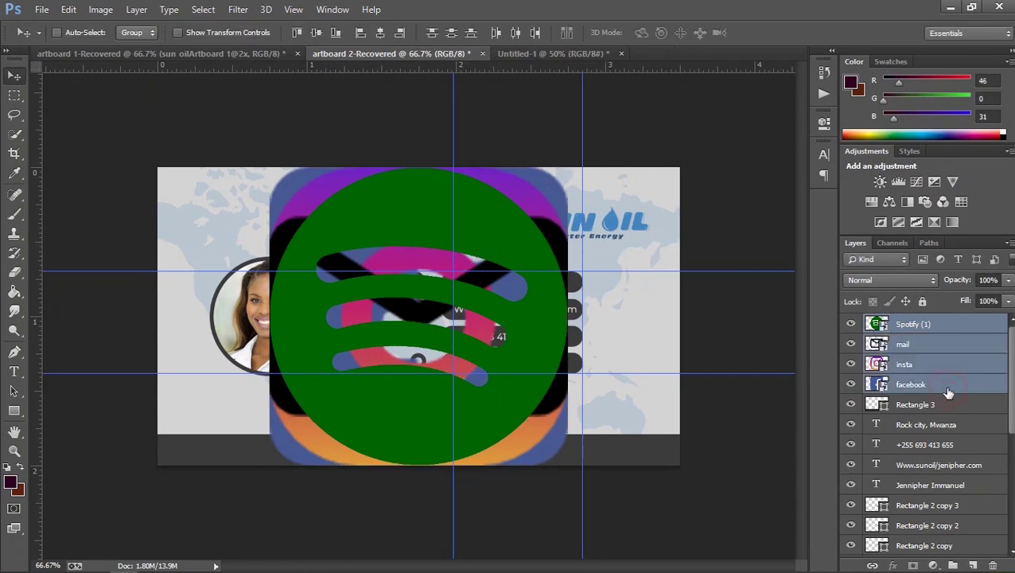
- Group the four icons as Group 2 and apply a #ffffff Color Overlay layer style
{"action": "key", "text": "ctrl+g"}
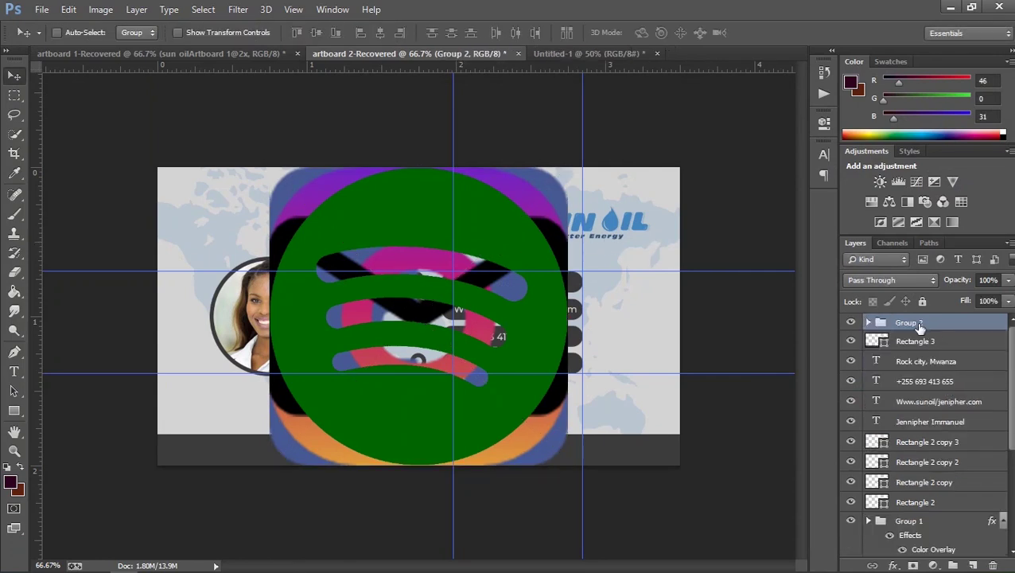
{"action": "double_click", "coordinate": [965, 322]}
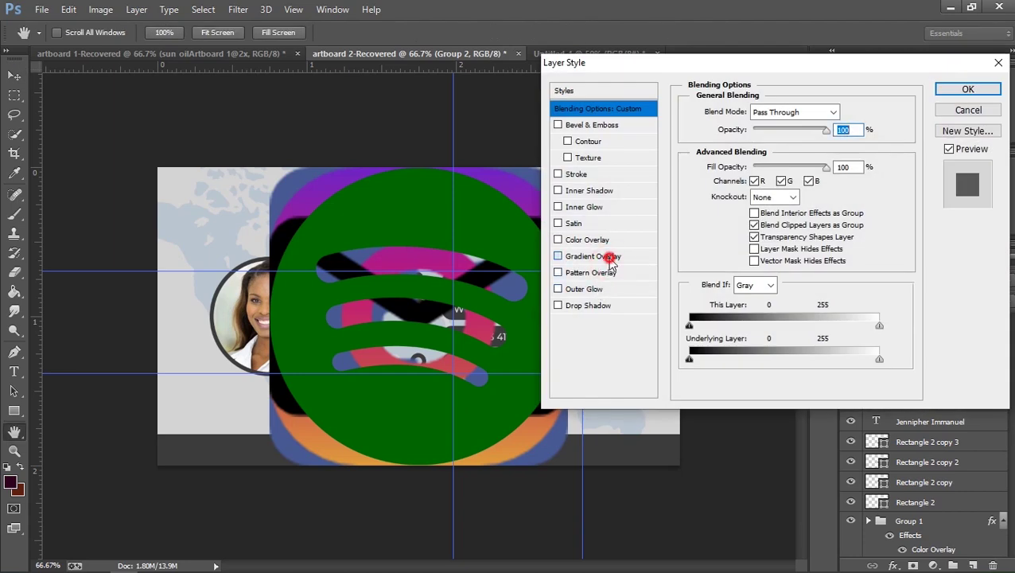
{"action": "left_click", "coordinate": [604, 256]}
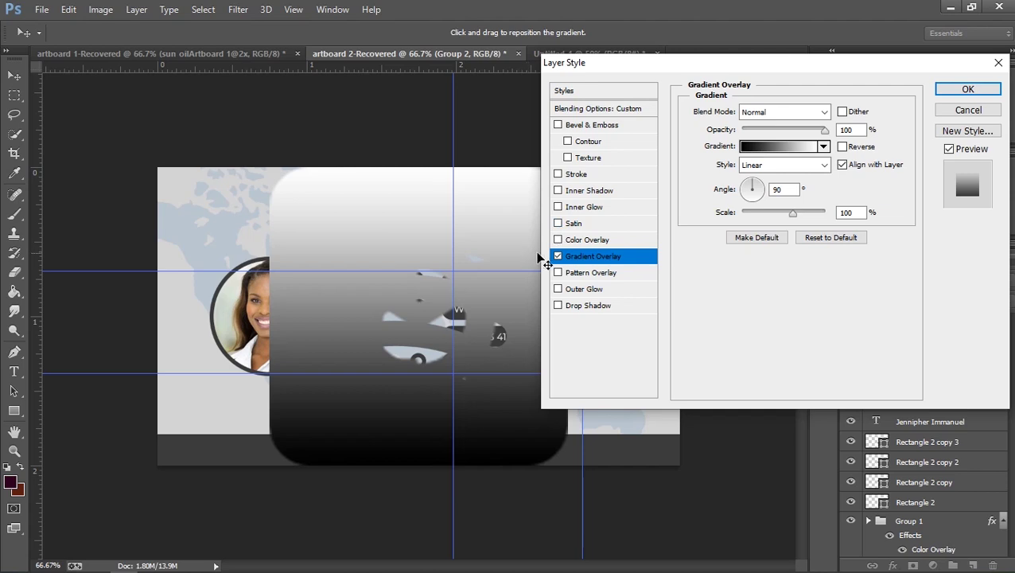
{"action": "left_click", "coordinate": [557, 255]}
{"action": "left_click", "coordinate": [587, 239]}
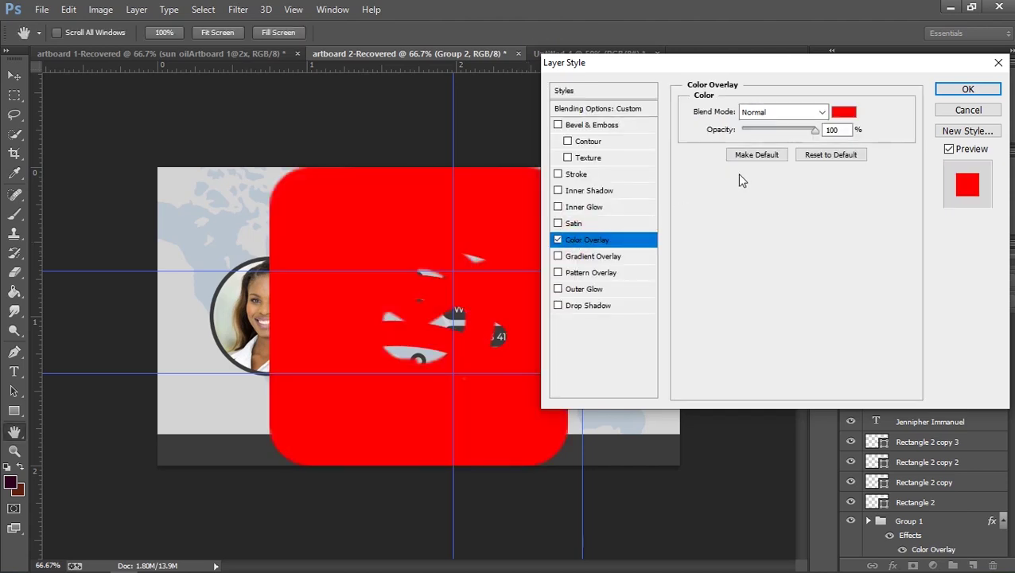
{"action": "left_click", "coordinate": [845, 112]}
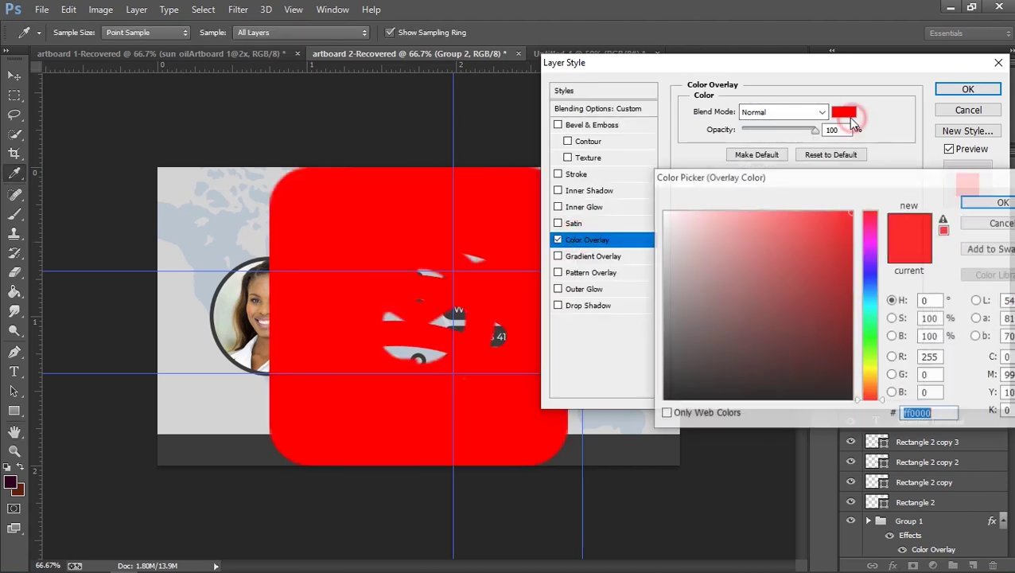
{"action": "type", "text": "ffffff"}
{"action": "left_click", "coordinate": [990, 201]}
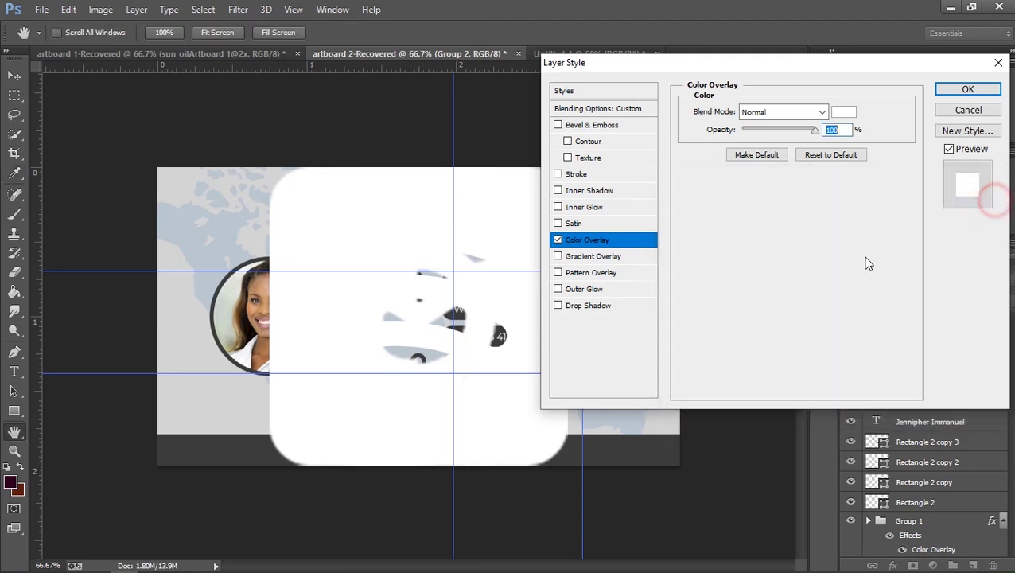
{"action": "left_click", "coordinate": [985, 91]}
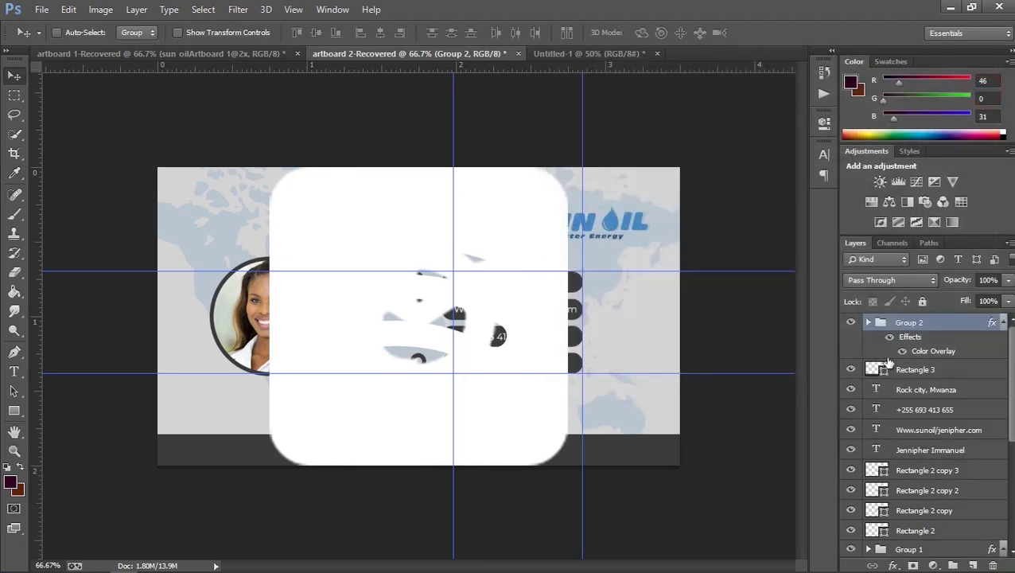
{"action": "left_click", "coordinate": [870, 322]}
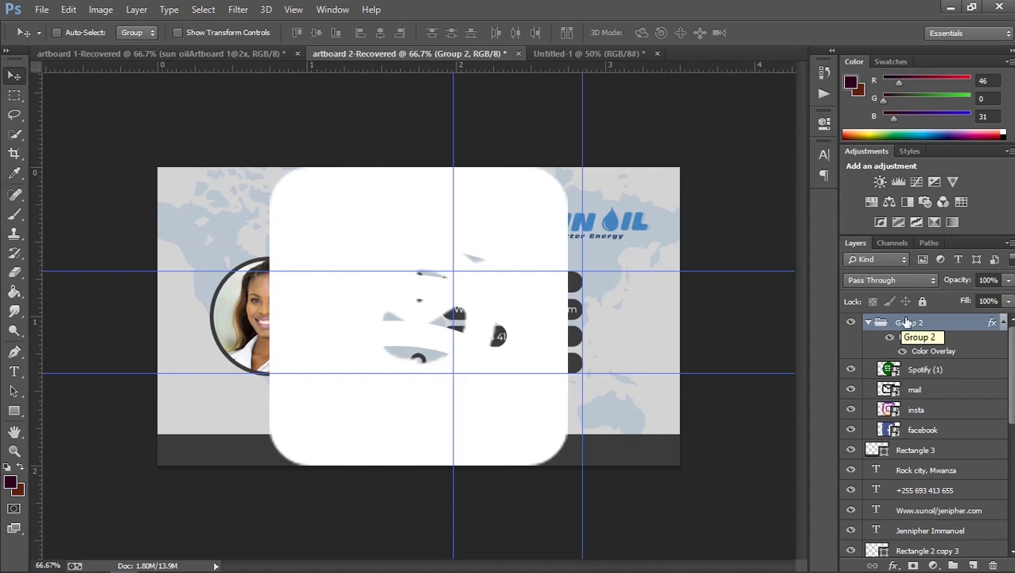
{"action": "key", "text": "ctrl+t"}
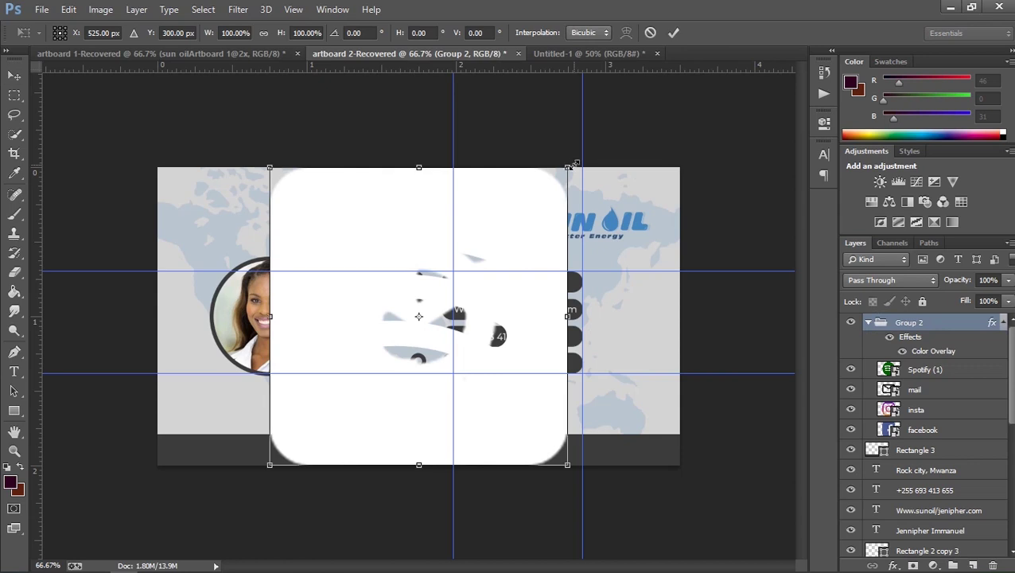
- Shrink Group 2 to about 9.5% and line up facebook, insta, mail and Spotify along the footer
{"action": "left_click_drag", "start_coordinate": [568, 167], "coordinate": [440, 305]}
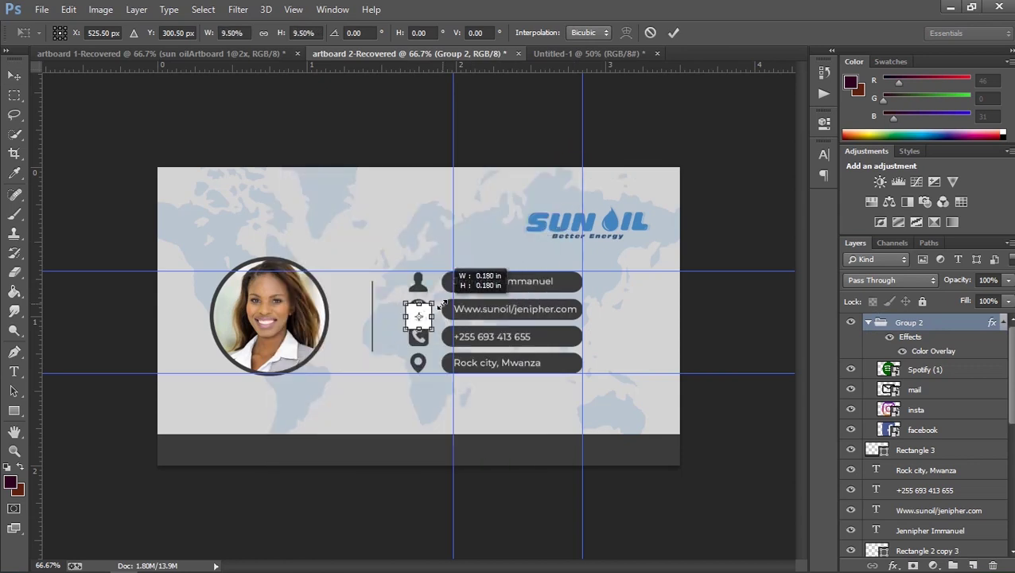
{"action": "mouse_move", "coordinate": [444, 309]}
{"action": "left_mouse_down"}
{"action": "mouse_move", "coordinate": [433, 304]}
{"action": "mouse_move", "coordinate": [334, 451]}
{"action": "mouse_move", "coordinate": [305, 459]}
{"action": "left_mouse_up"}
{"action": "key", "text": "Return"}
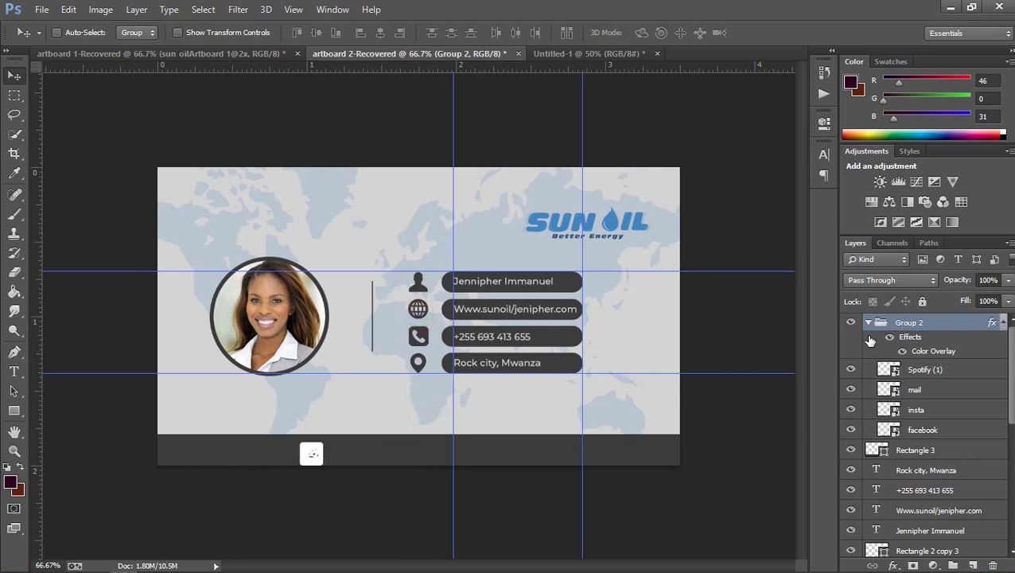
{"action": "left_click", "coordinate": [929, 434]}
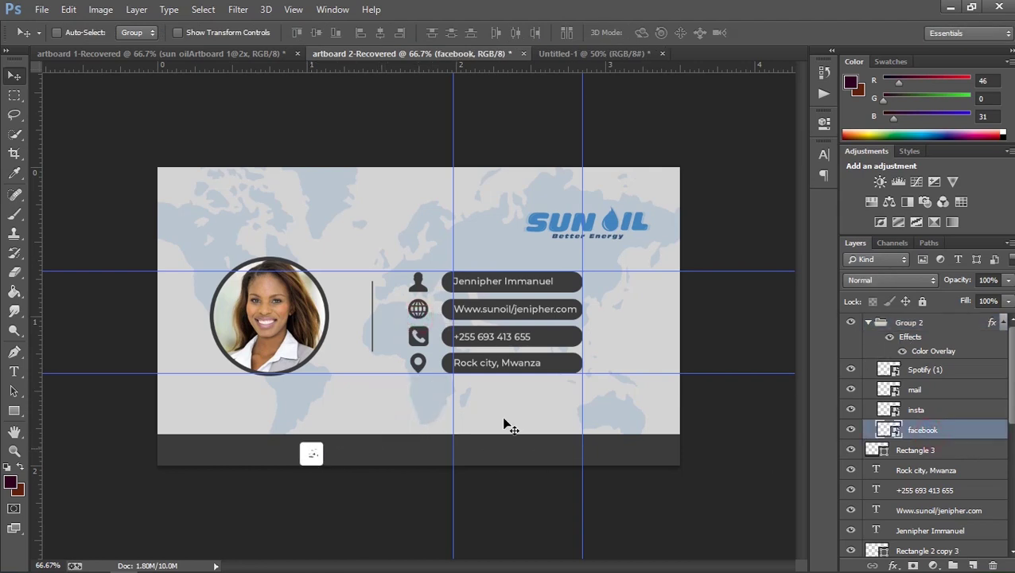
{"action": "left_click", "coordinate": [952, 410]}
{"action": "left_click_drag", "start_coordinate": [316, 453], "coordinate": [366, 455]}
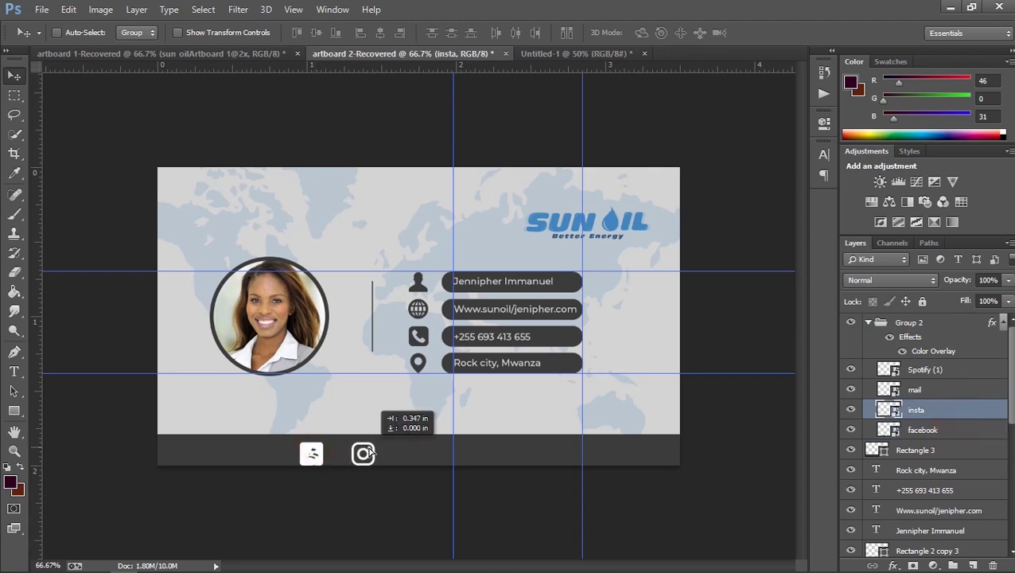
{"action": "left_click", "coordinate": [914, 392]}
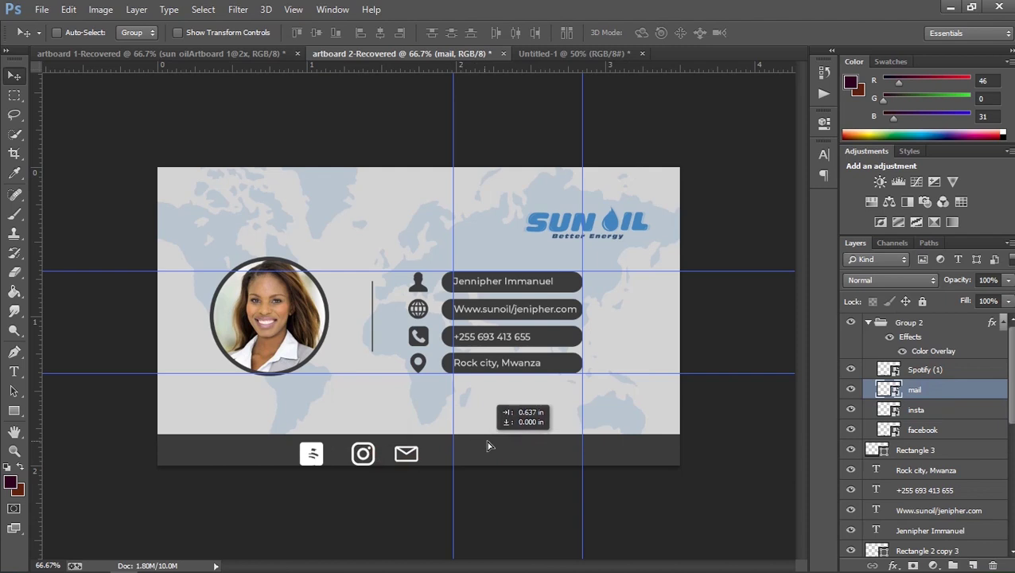
{"action": "left_click_drag", "start_coordinate": [406, 448], "coordinate": [493, 444]}
{"action": "left_click", "coordinate": [920, 370]}
{"action": "left_click_drag", "start_coordinate": [424, 452], "coordinate": [592, 454]}
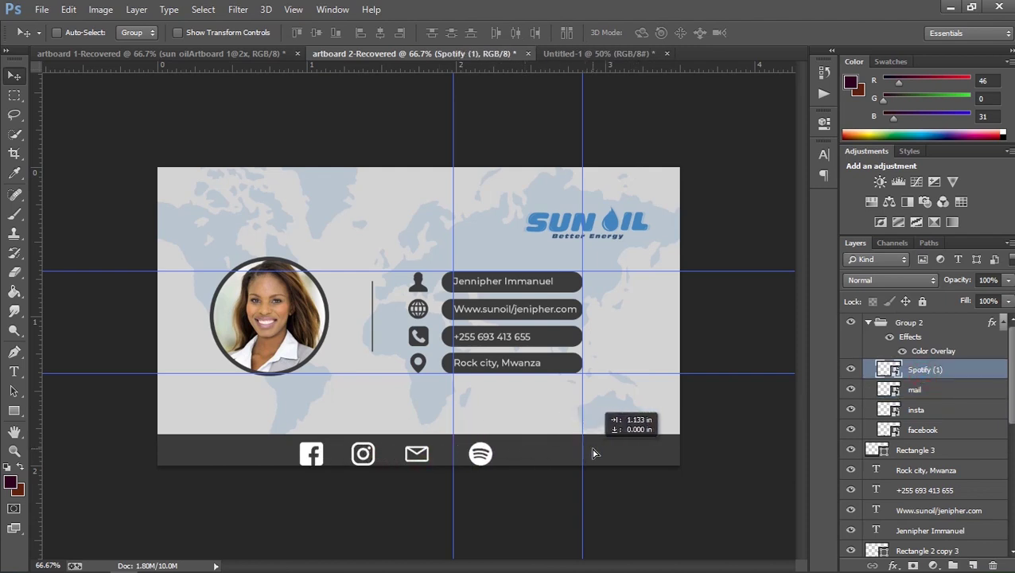
{"action": "left_click_drag", "start_coordinate": [593, 453], "coordinate": [589, 452]}
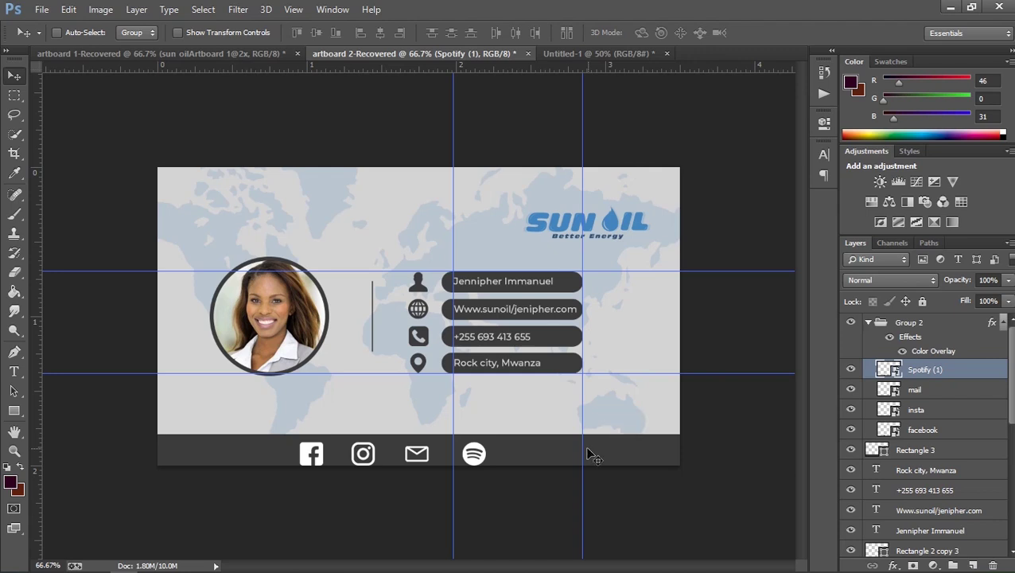
- Scale the four icons to about 45% and centre the row on the footer using a vertical guide
{"action": "left_click", "coordinate": [931, 438], "text": "shift"}
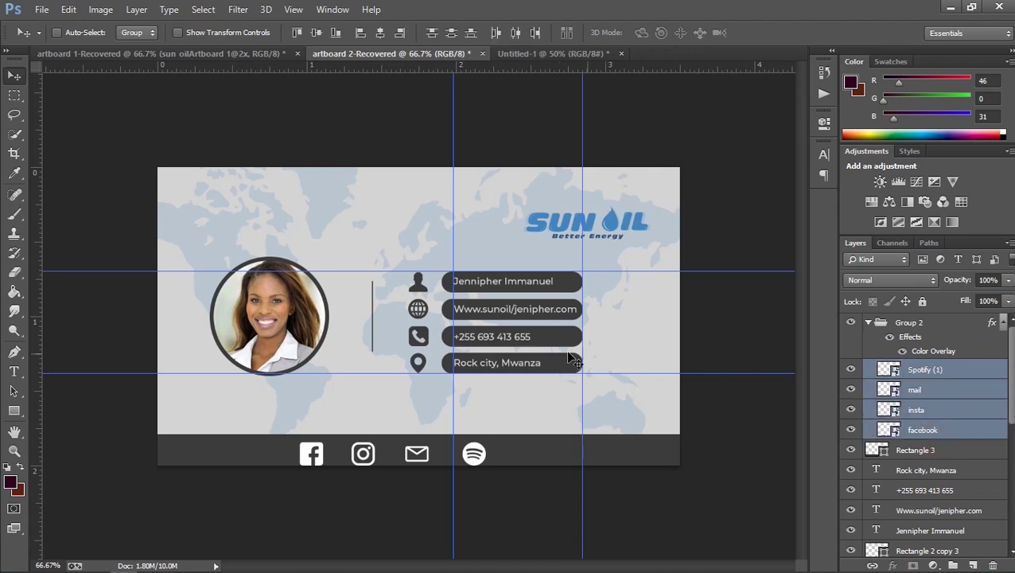
{"action": "key", "text": "ctrl+t"}
{"action": "left_click_drag", "start_coordinate": [488, 440], "coordinate": [443, 450]}
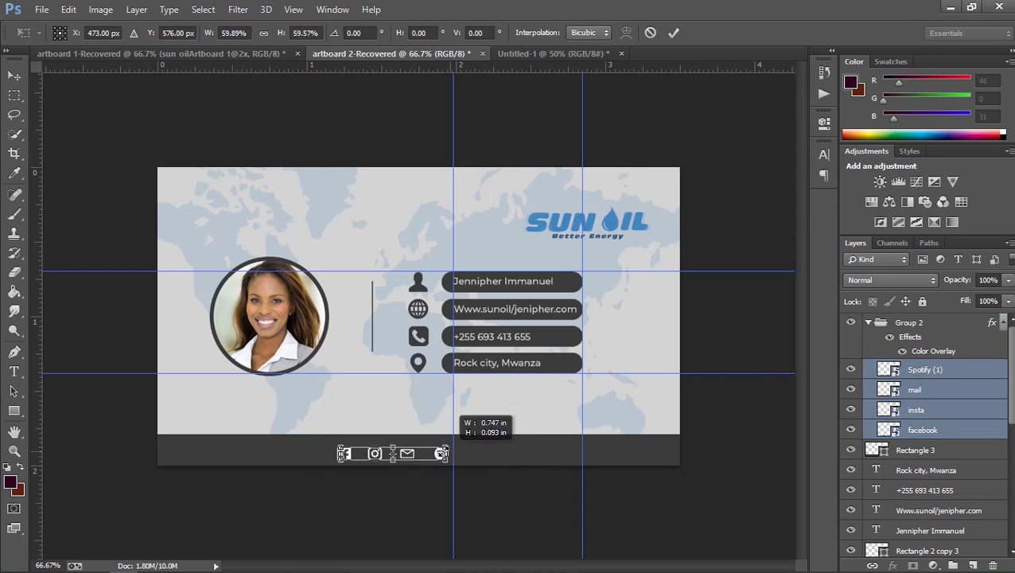
{"action": "left_click_drag", "start_coordinate": [443, 451], "coordinate": [437, 451]}
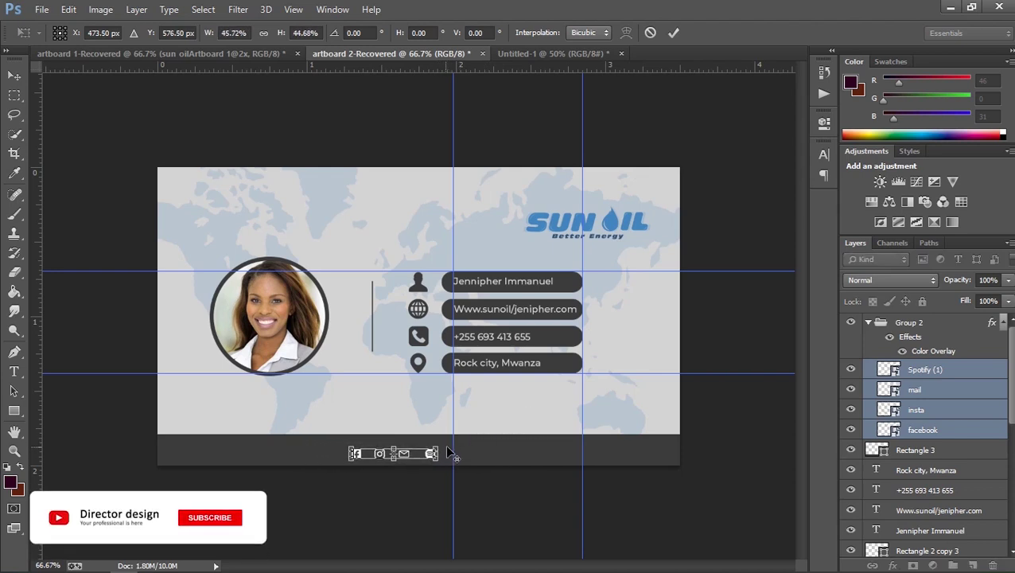
{"action": "key", "text": "Return"}
{"action": "left_click_drag", "start_coordinate": [412, 452], "coordinate": [437, 451]}
{"action": "left_click_drag", "start_coordinate": [37, 322], "coordinate": [432, 309]}
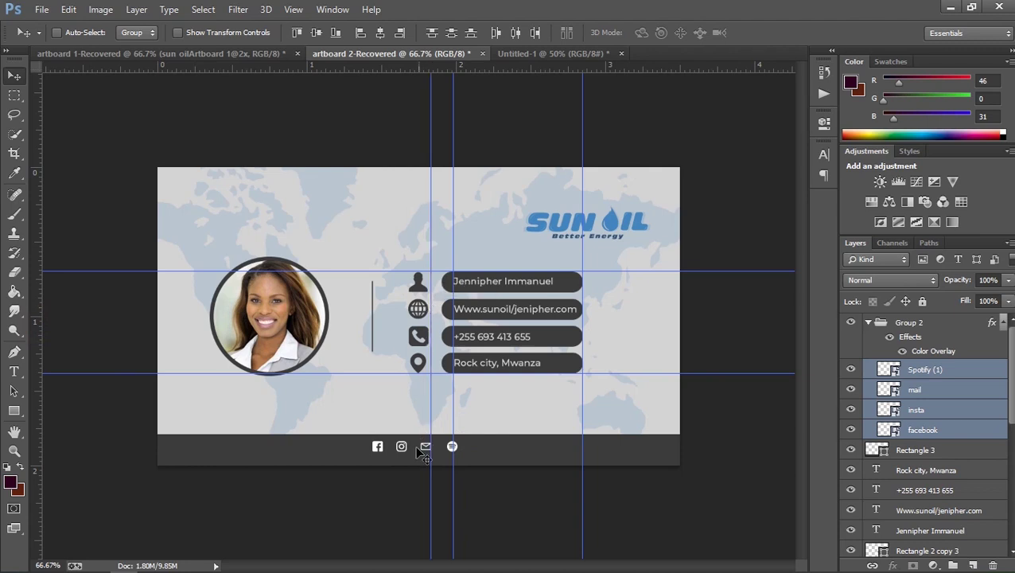
{"action": "left_click_drag", "start_coordinate": [424, 450], "coordinate": [441, 450]}
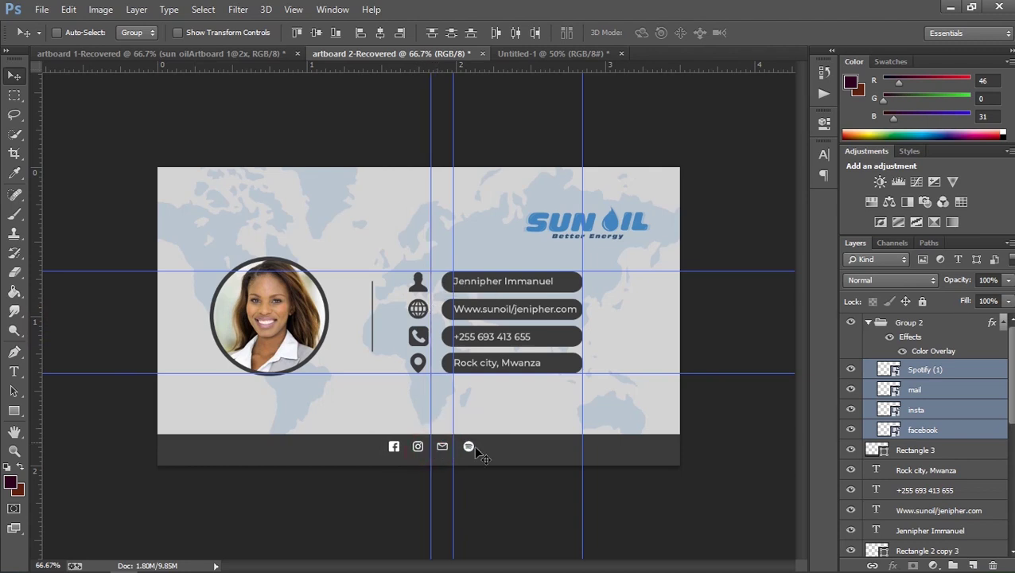
{"action": "key", "text": "Down"}
{"action": "key", "text": "Down"}
{"action": "key", "text": "Down"}
{"action": "key", "text": "Down"}
{"action": "key", "text": "Down"}
{"action": "key", "text": "Down"}
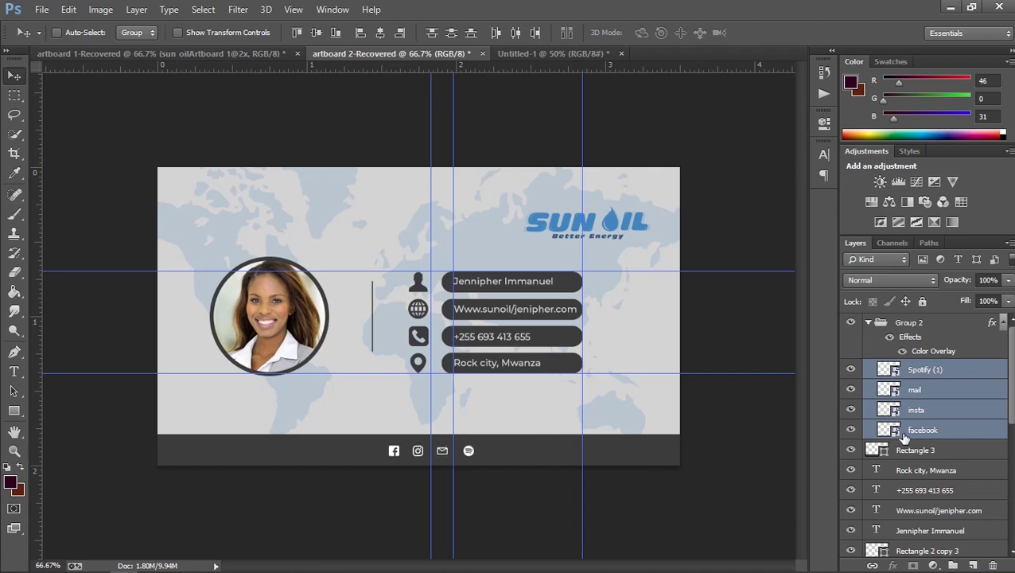
- Nudge the facebook and Instagram icons left and the Spotify icon right in the footer
{"action": "left_click", "coordinate": [907, 436]}
{"action": "key", "text": "shift+Left"}
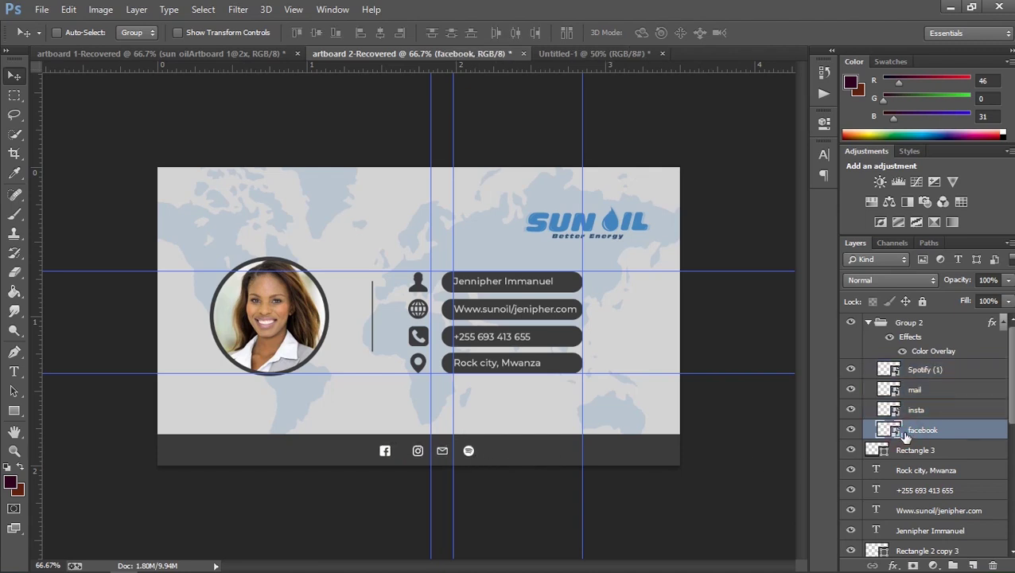
{"action": "key", "text": "Left"}
{"action": "key", "text": "Left"}
{"action": "left_click", "coordinate": [928, 412]}
{"action": "key", "text": "Left"}
{"action": "key", "text": "Left"}
{"action": "key", "text": "Left"}
{"action": "key", "text": "Left"}
{"action": "key", "text": "Left"}
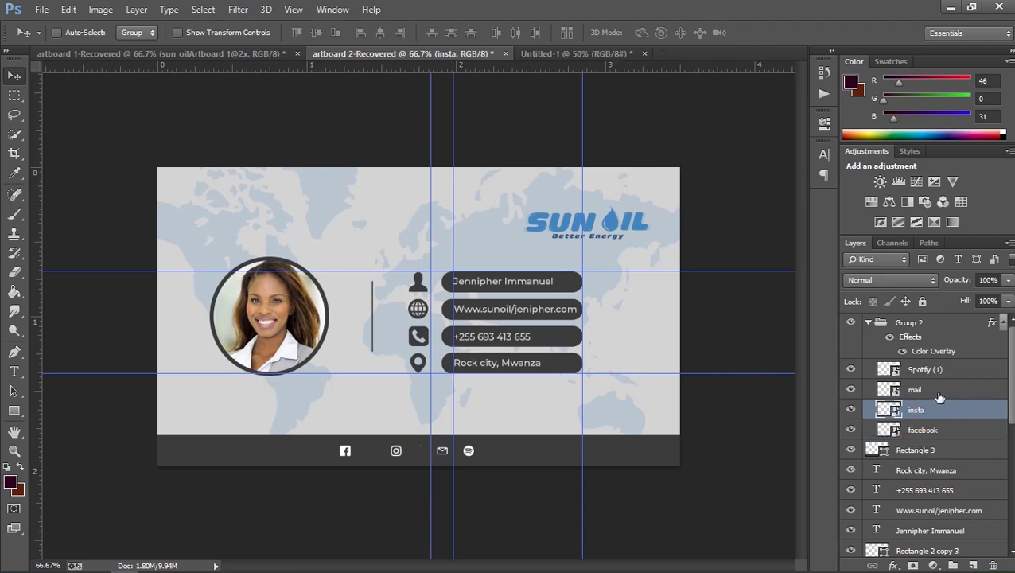
{"action": "left_click", "coordinate": [937, 390]}
{"action": "left_click", "coordinate": [938, 371]}
{"action": "key", "text": "Right"}
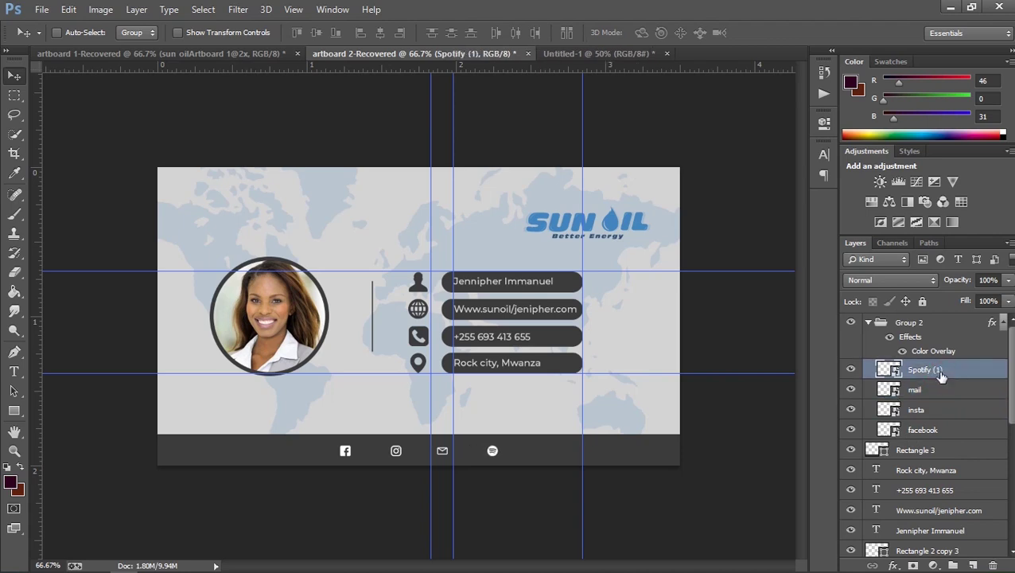
- Enlarge the mail icon slightly with Free Transform
{"action": "left_click", "coordinate": [915, 394]}
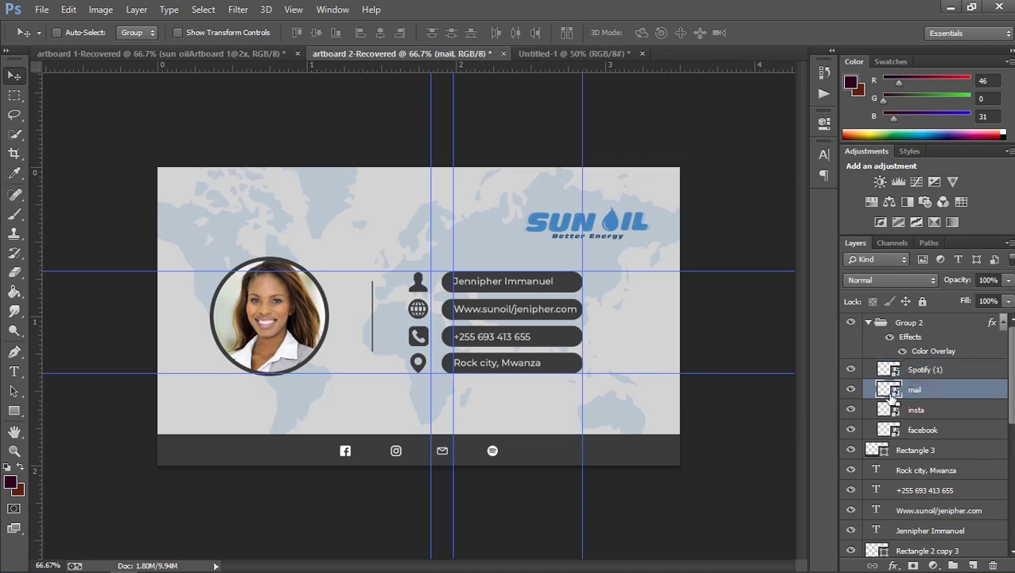
{"action": "key", "text": "ctrl+t"}
{"action": "left_click_drag", "start_coordinate": [453, 438], "coordinate": [457, 438]}
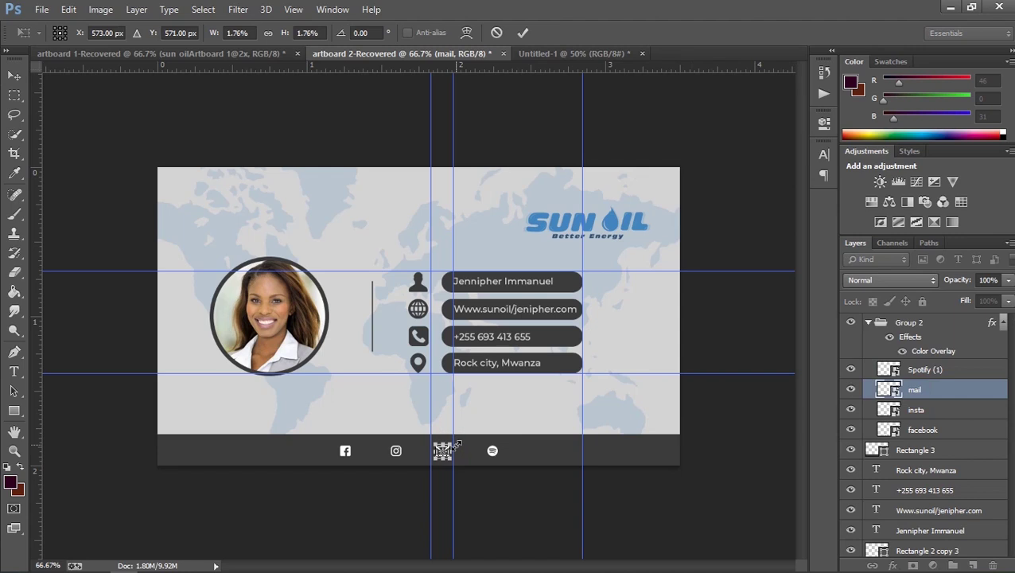
{"action": "key", "text": "Return"}
- Enlarge the Instagram icon to match the others, then zoom out to see the whole card
{"action": "key", "text": "ctrl+plus"}
{"action": "key", "text": "ctrl+plus"}
{"action": "scroll", "coordinate": [651, 428], "scroll_direction": "down", "scroll_amount": 2}
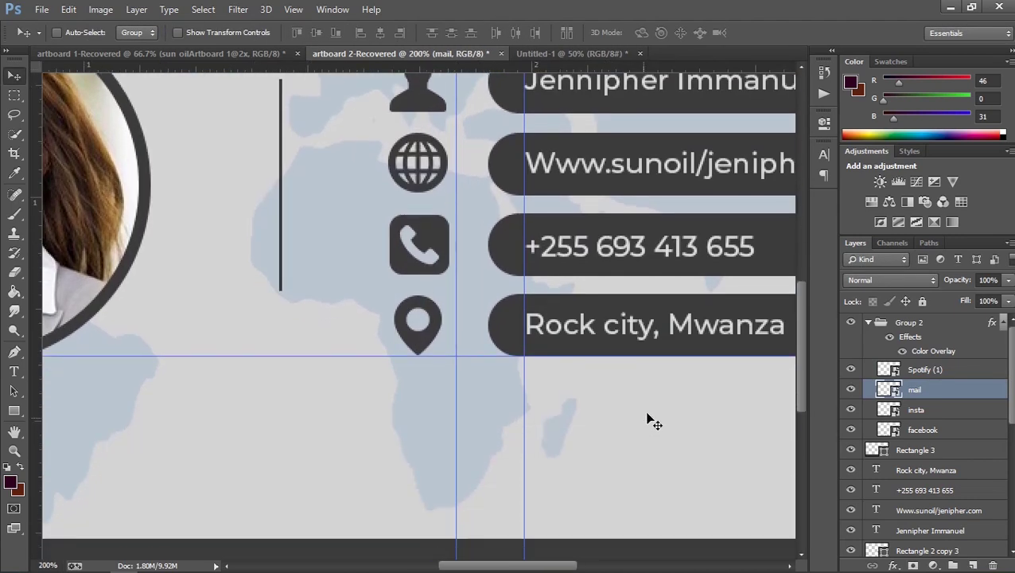
{"action": "scroll", "coordinate": [651, 422], "scroll_direction": "down", "scroll_amount": 4}
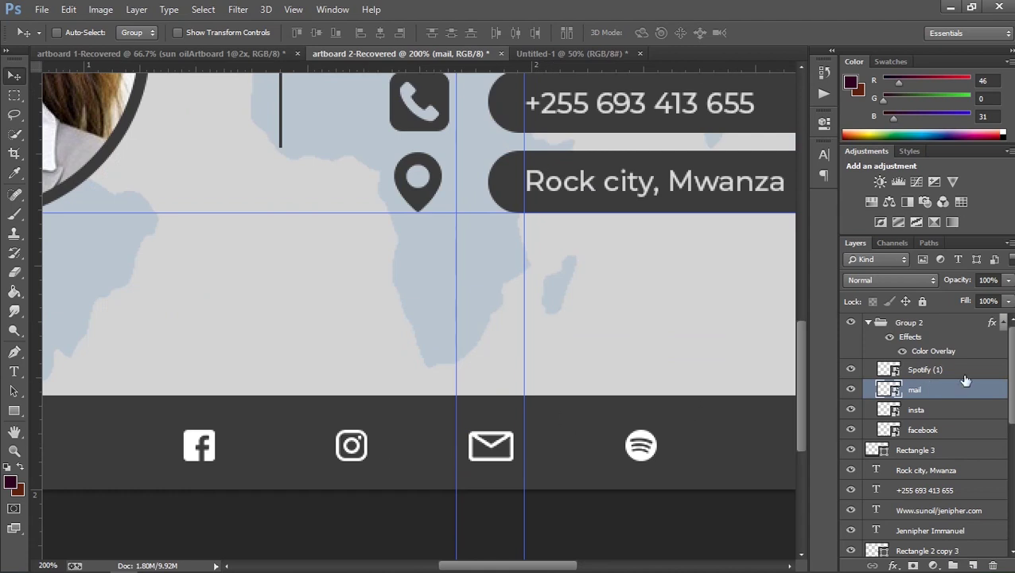
{"action": "left_click", "coordinate": [932, 410]}
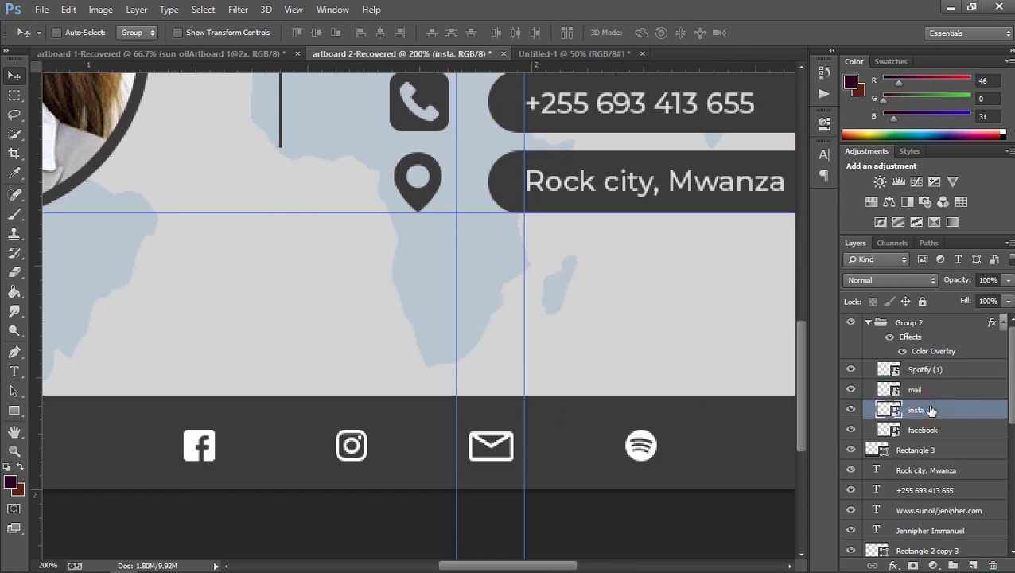
{"action": "key", "text": "ctrl+t"}
{"action": "left_click_drag", "start_coordinate": [370, 430], "coordinate": [368, 430]}
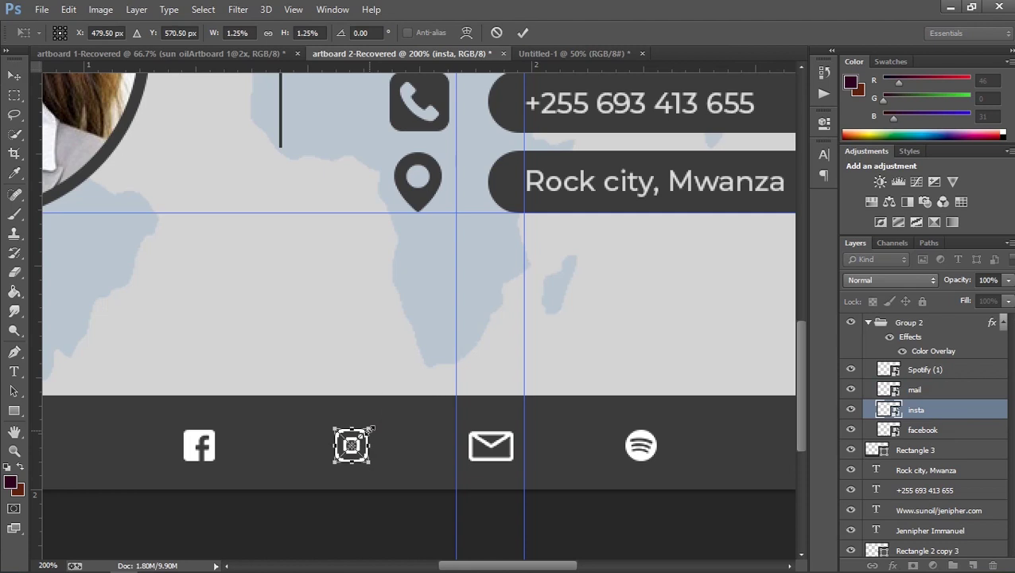
{"action": "key", "text": "Return"}
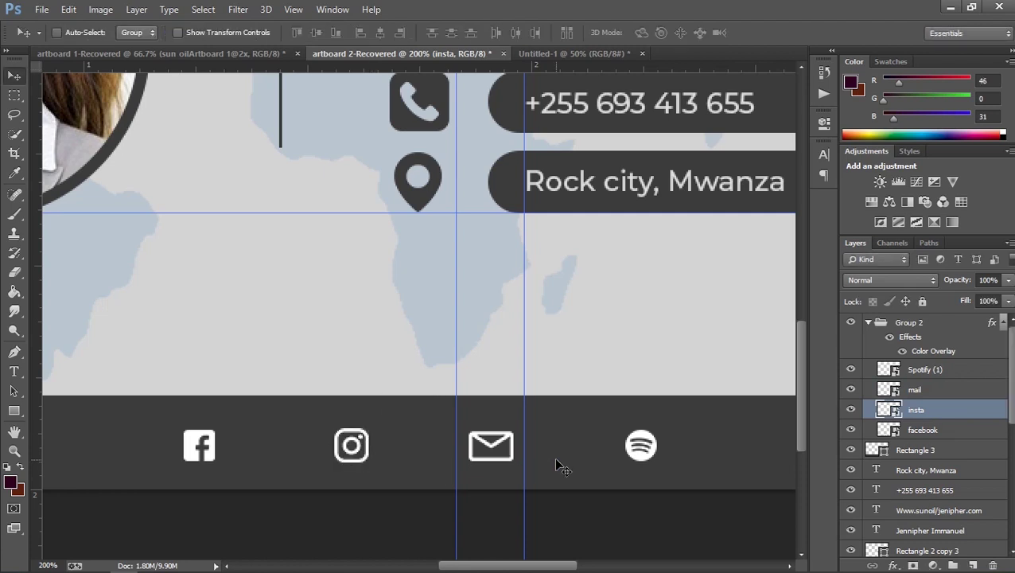
{"action": "key", "text": "ctrl+minus"}
{"action": "key", "text": "ctrl+minus"}
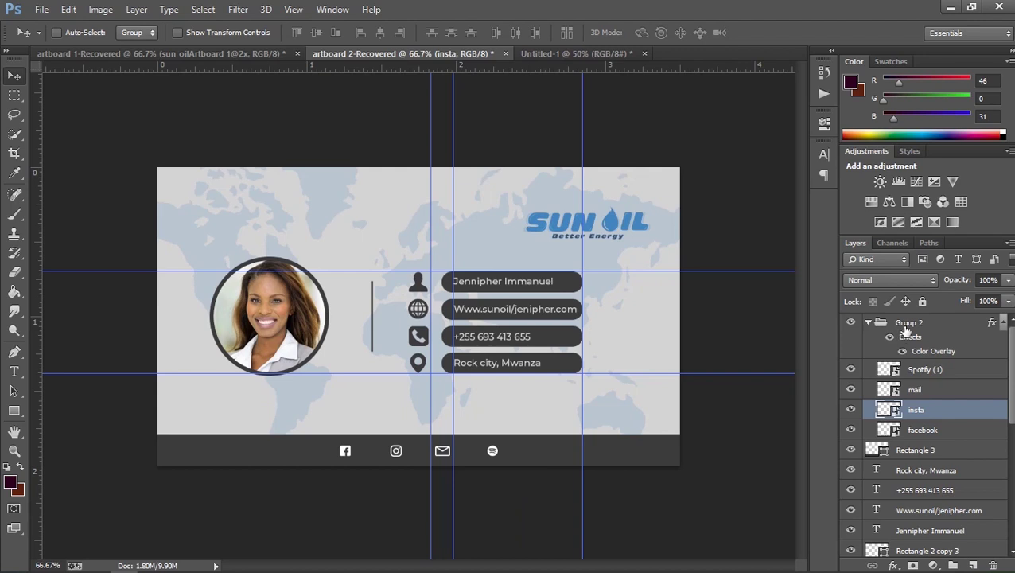
- Move the Group 2 social icons slightly right, set its opacity to 30%, and collapse it
{"action": "left_click", "coordinate": [905, 327]}
{"action": "left_click_drag", "start_coordinate": [503, 468], "coordinate": [514, 469]}
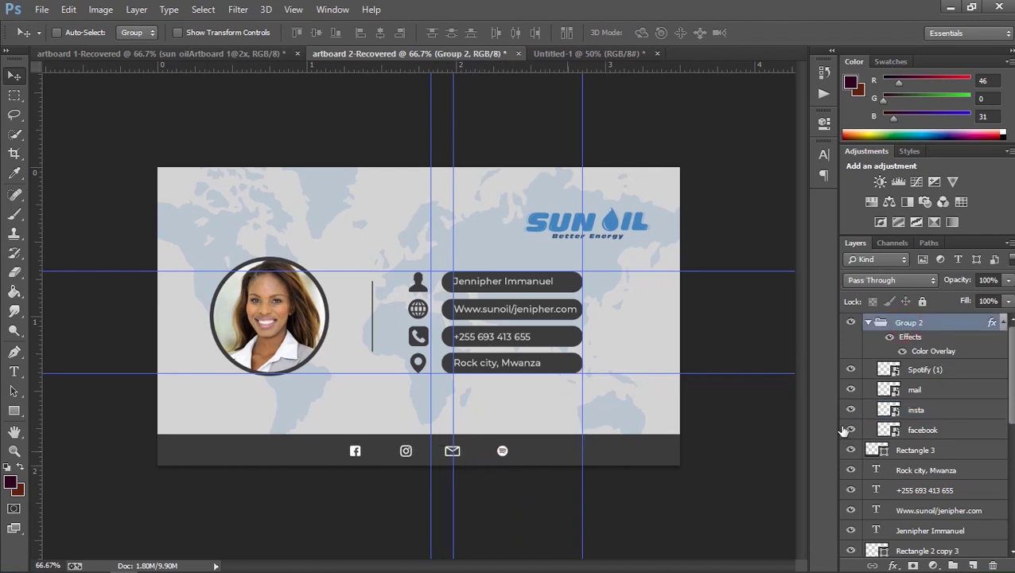
{"action": "left_click_drag", "start_coordinate": [957, 280], "coordinate": [913, 285]}
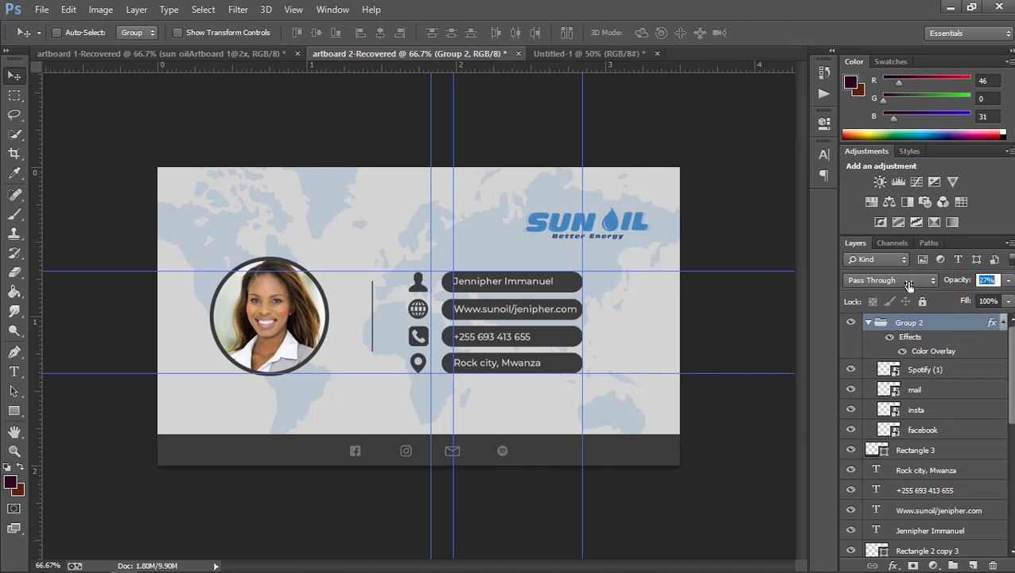
{"action": "left_click_drag", "start_coordinate": [908, 285], "coordinate": [951, 285]}
{"action": "scroll", "coordinate": [954, 338], "scroll_direction": "down", "scroll_amount": 5}
{"action": "scroll", "coordinate": [883, 342], "scroll_direction": "up", "scroll_amount": 5}
{"action": "left_click", "coordinate": [870, 322]}
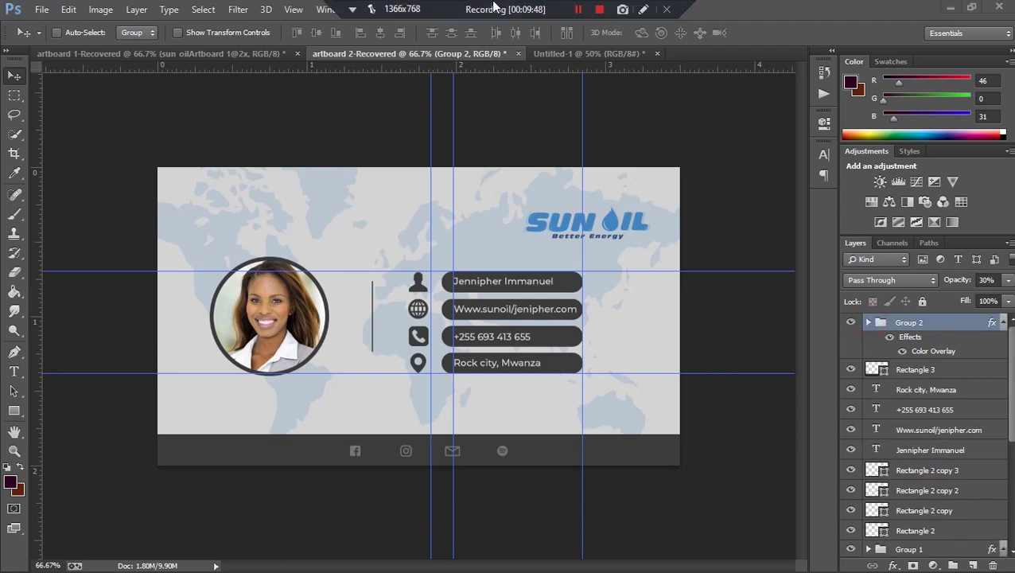
{"action": "scroll", "coordinate": [978, 527], "scroll_direction": "down", "scroll_amount": 4}
{"action": "scroll", "coordinate": [978, 526], "scroll_direction": "down", "scroll_amount": 3}
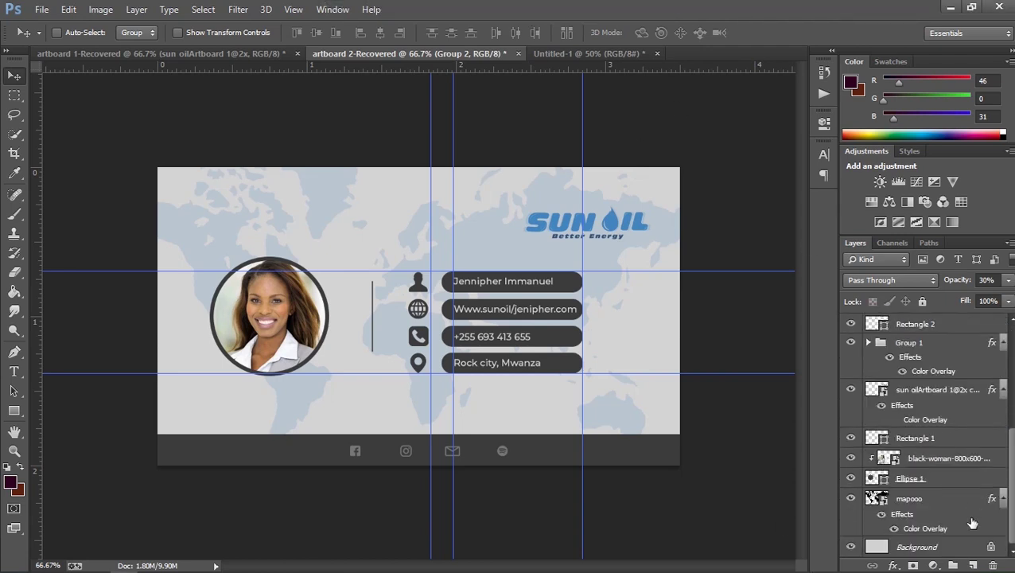
- Enable the Color Overlay on the sun oilArtboard logo layer to make it dark grey
{"action": "left_click", "coordinate": [940, 394]}
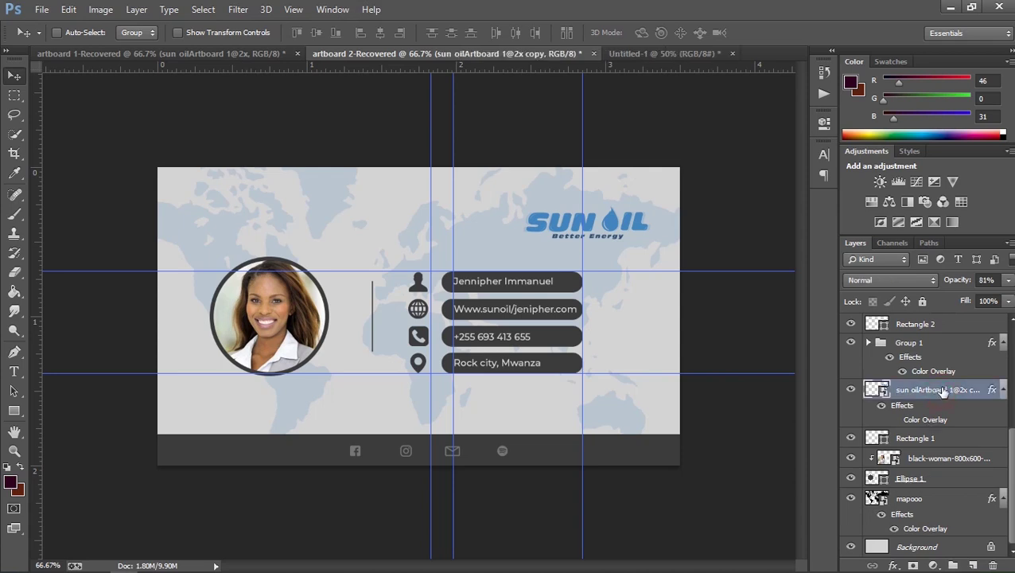
{"action": "left_click", "coordinate": [852, 389]}
{"action": "left_click", "coordinate": [852, 390]}
{"action": "left_click", "coordinate": [892, 420]}
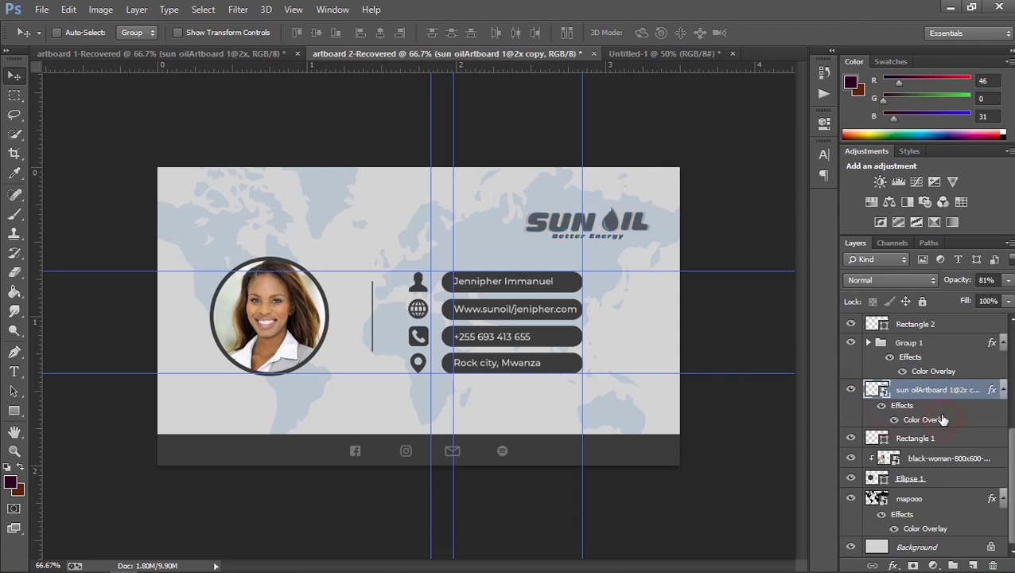
- Duplicate the logo layer twice and put the lowest copy into Free Transform
{"action": "key", "text": "ctrl+j"}
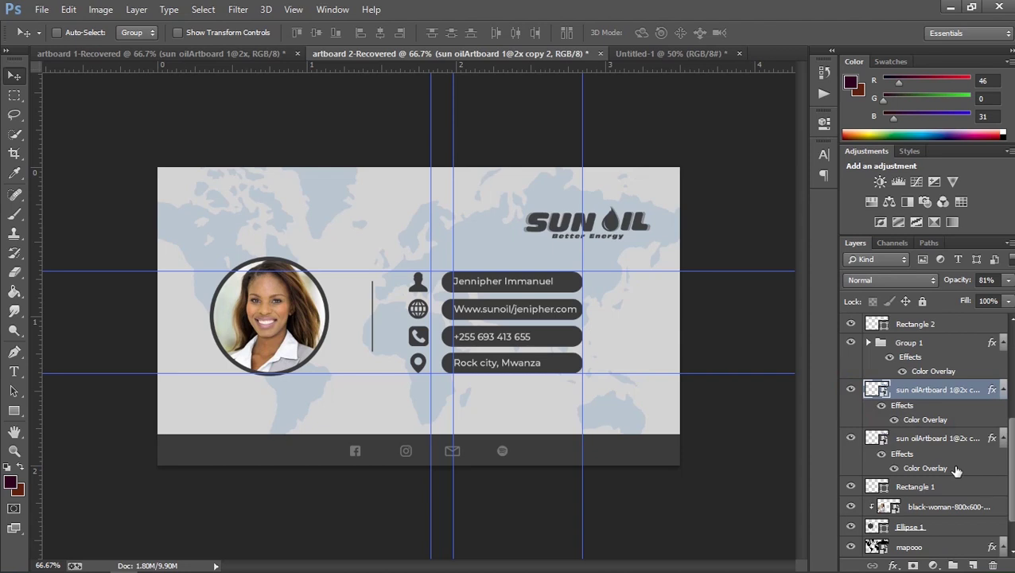
{"action": "left_click", "coordinate": [921, 450]}
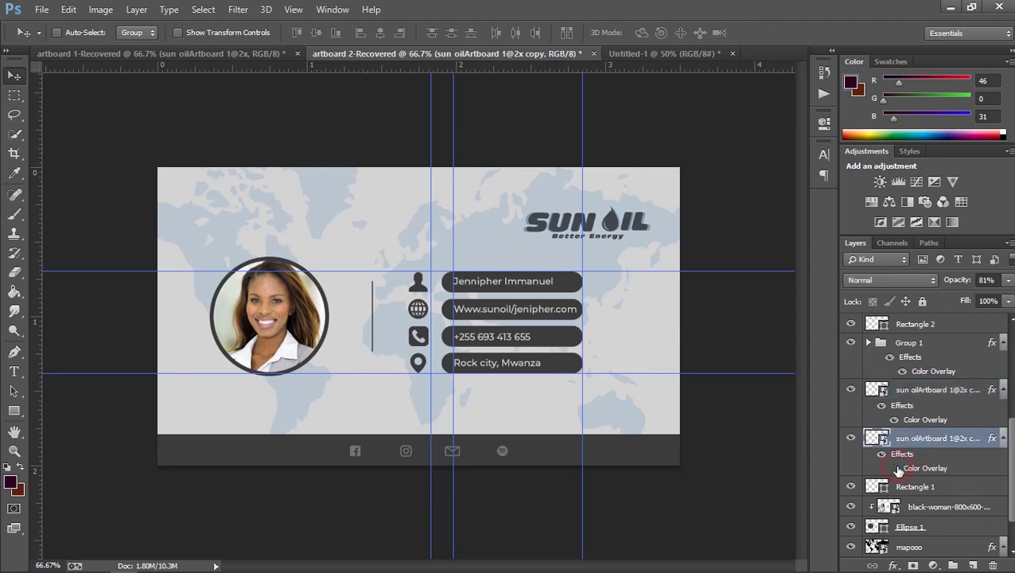
{"action": "key", "text": "ctrl+j"}
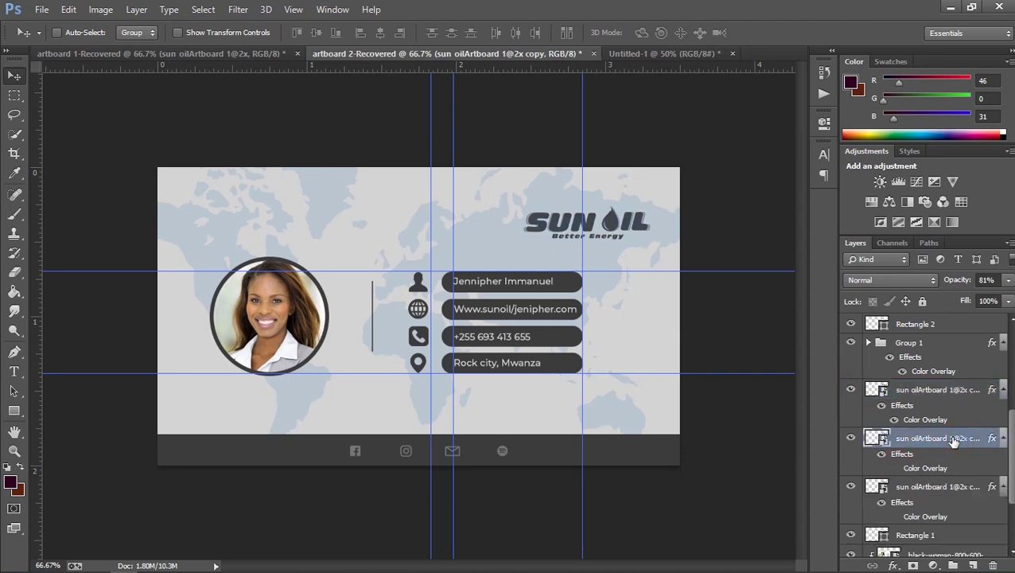
{"action": "left_click", "coordinate": [940, 490]}
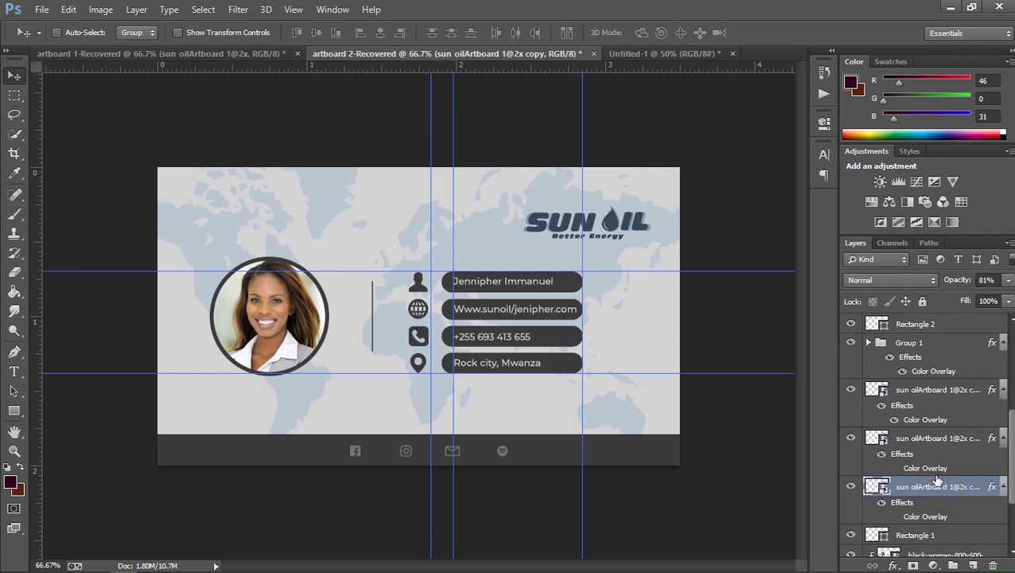
{"action": "key", "text": "ctrl+t"}
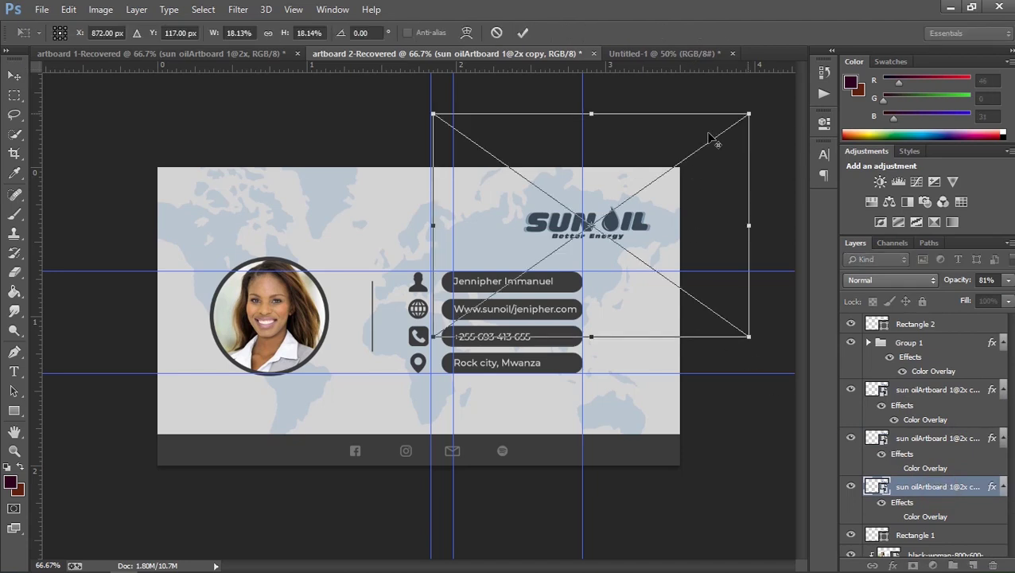
- Scale the logo copy beyond the card, rotate it −30°, and move it down-left
{"action": "left_click_drag", "start_coordinate": [434, 333], "coordinate": [131, 551]}
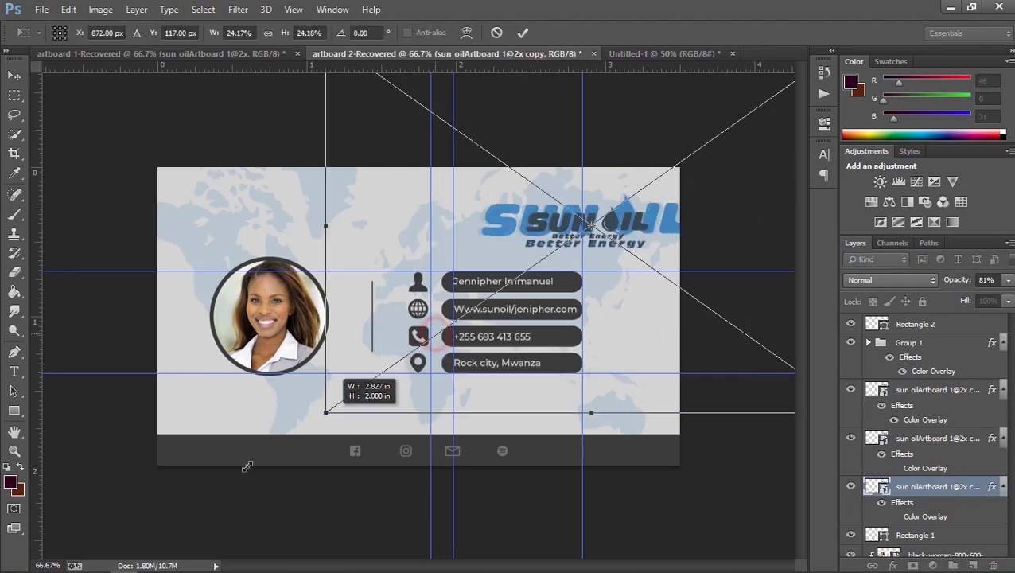
{"action": "key", "text": "ctrl+minus"}
{"action": "key", "text": "ctrl+minus"}
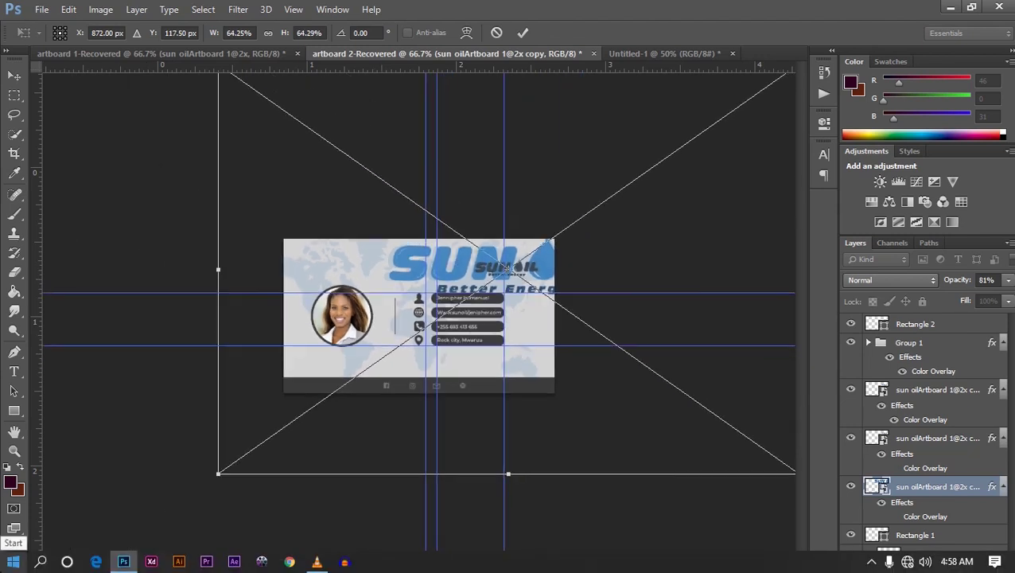
{"action": "key", "text": "ctrl+minus"}
{"action": "key", "text": "ctrl+minus"}
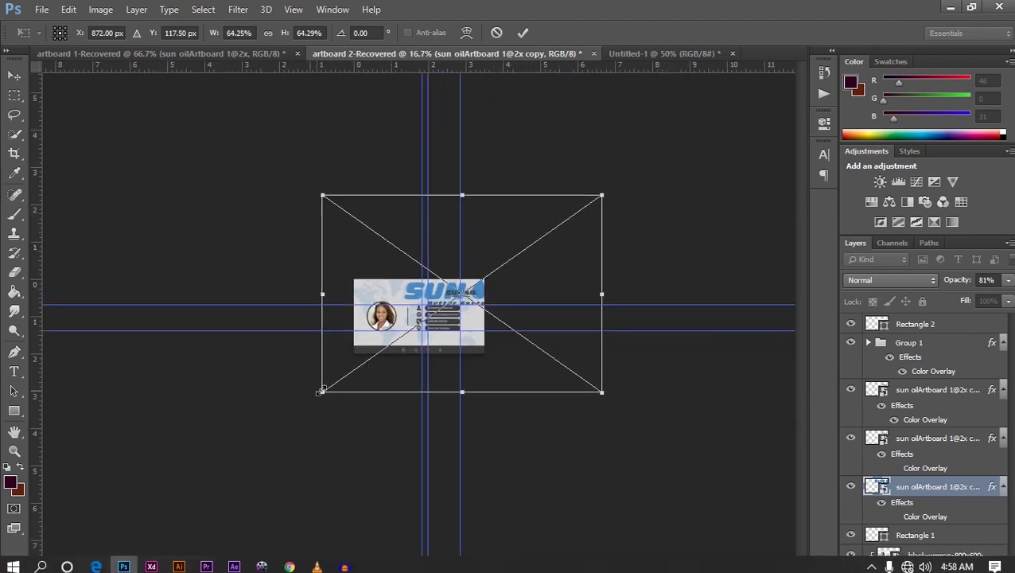
{"action": "left_click_drag", "start_coordinate": [320, 391], "coordinate": [222, 491]}
{"action": "left_click_drag", "start_coordinate": [752, 112], "coordinate": [694, 75]}
{"action": "left_click_drag", "start_coordinate": [657, 61], "coordinate": [583, 32]}
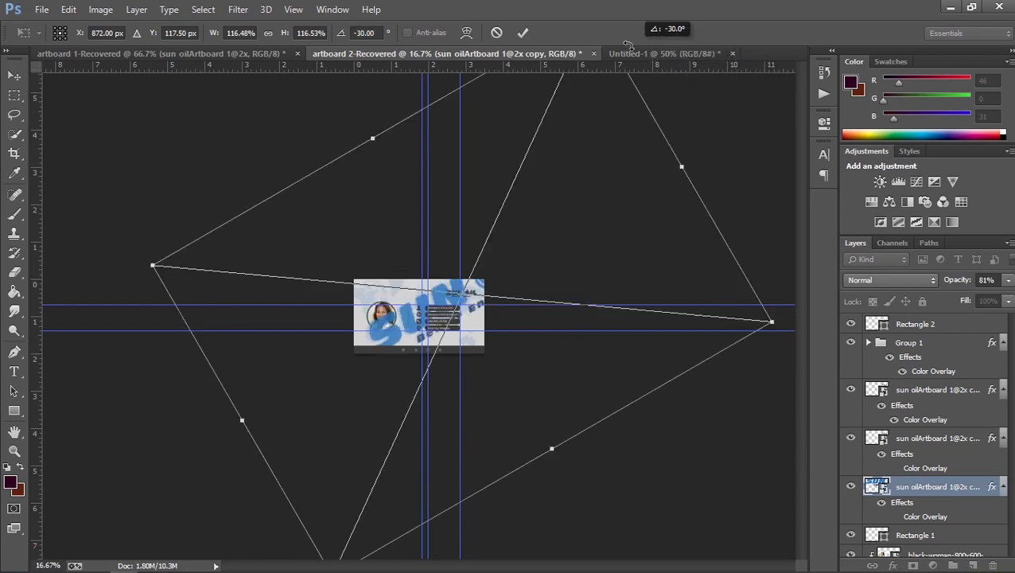
{"action": "left_click_drag", "start_coordinate": [569, 263], "coordinate": [499, 307]}
{"action": "key", "text": "Return"}
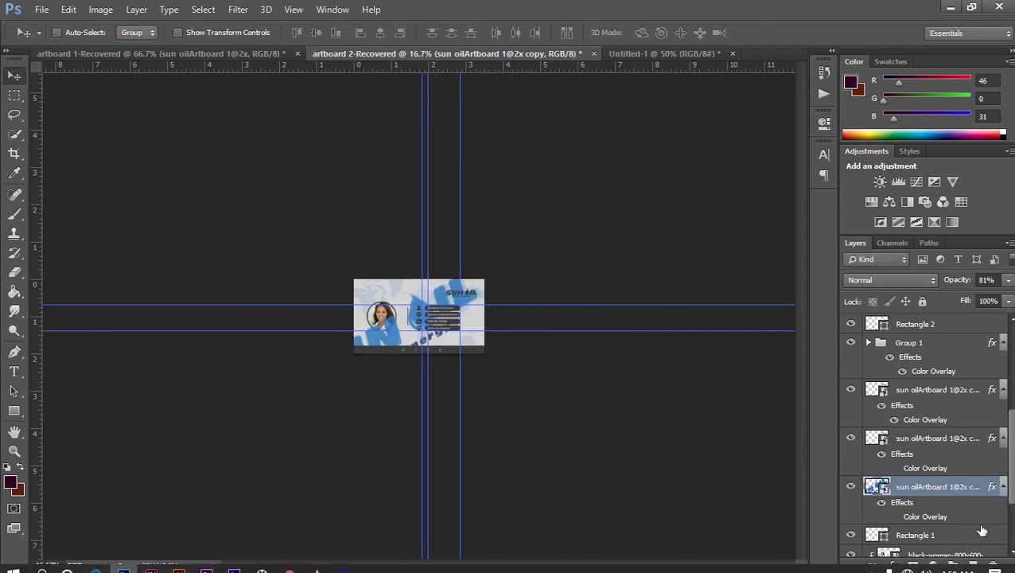
- Place the big logo layer just above mapooo and fade it to 16% opacity
{"action": "left_click_drag", "start_coordinate": [955, 487], "coordinate": [941, 569]}
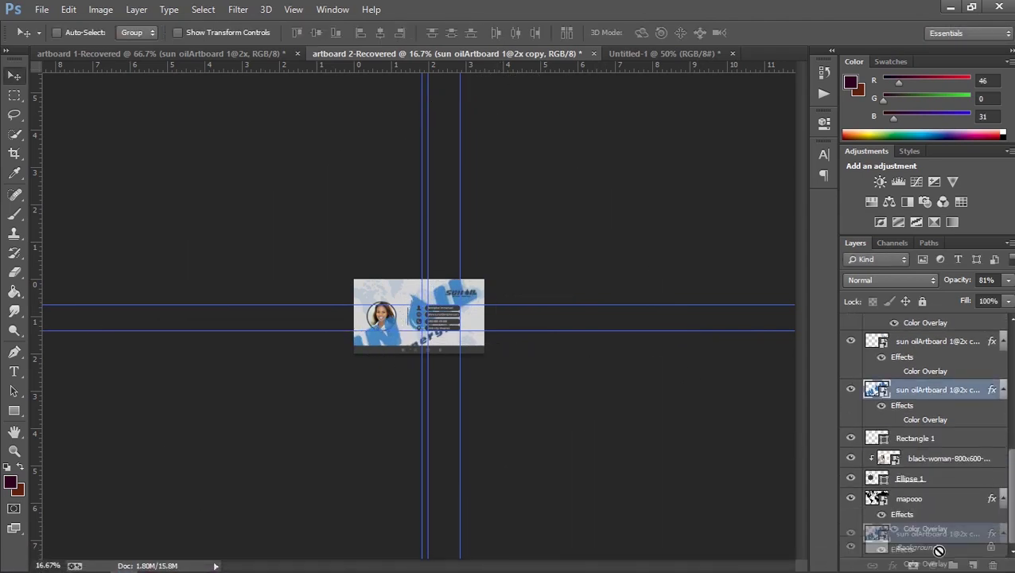
{"action": "left_click_drag", "start_coordinate": [941, 570], "coordinate": [884, 485]}
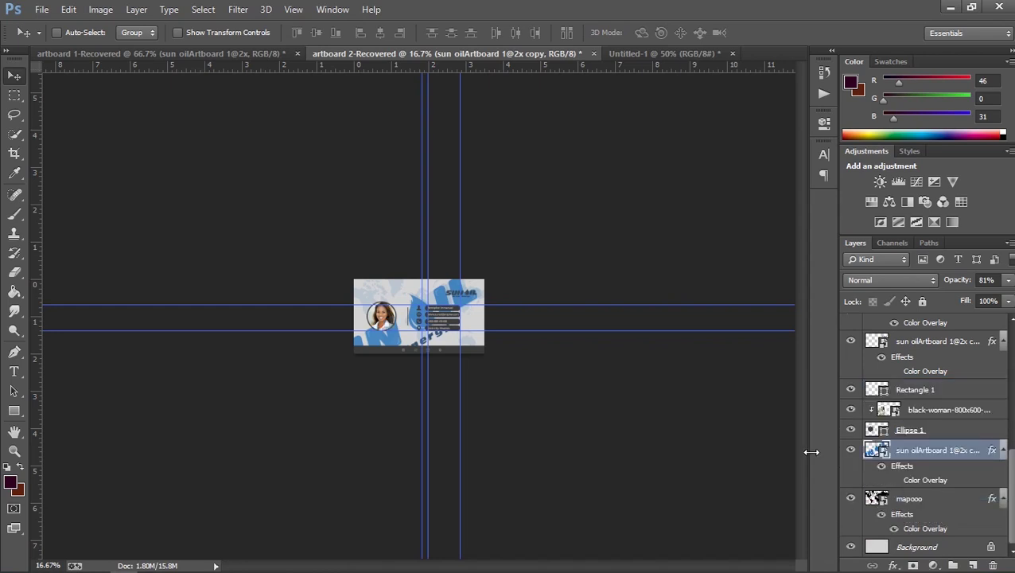
{"action": "key", "text": "ctrl+plus"}
{"action": "key", "text": "ctrl+plus"}
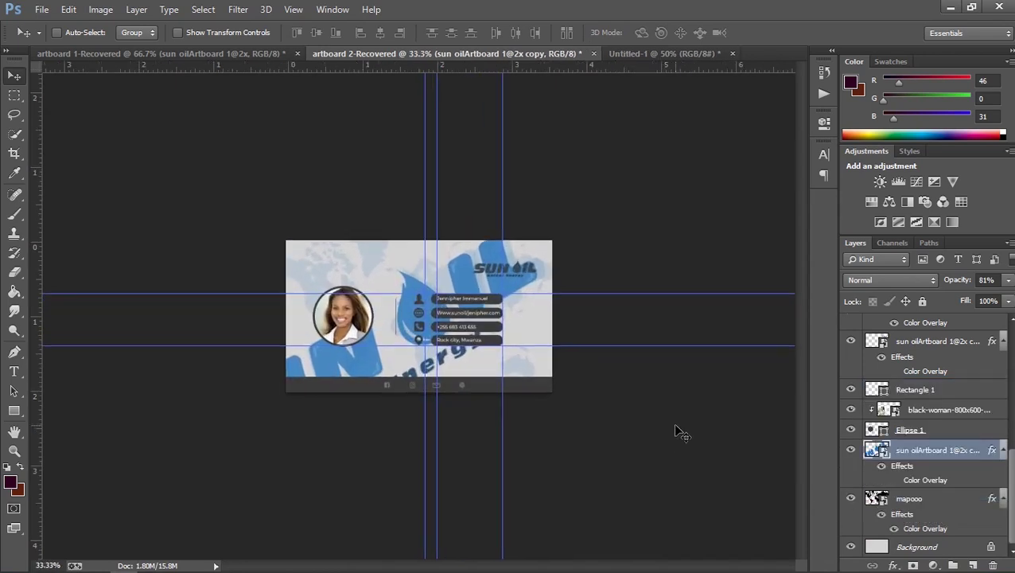
{"action": "key", "text": "ctrl+plus"}
{"action": "left_click_drag", "start_coordinate": [963, 280], "coordinate": [894, 288]}
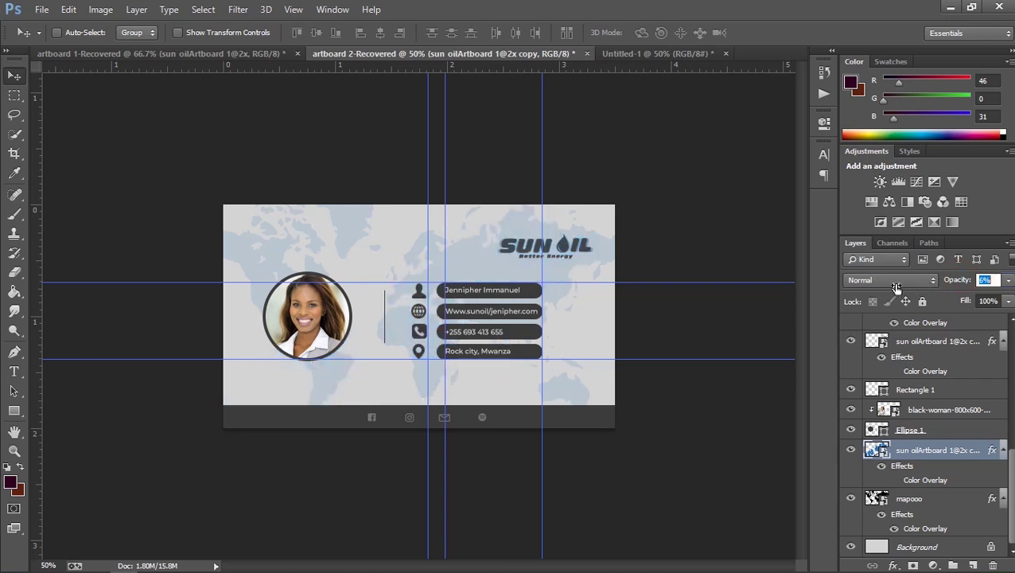
{"action": "left_click_drag", "start_coordinate": [894, 288], "coordinate": [904, 288]}
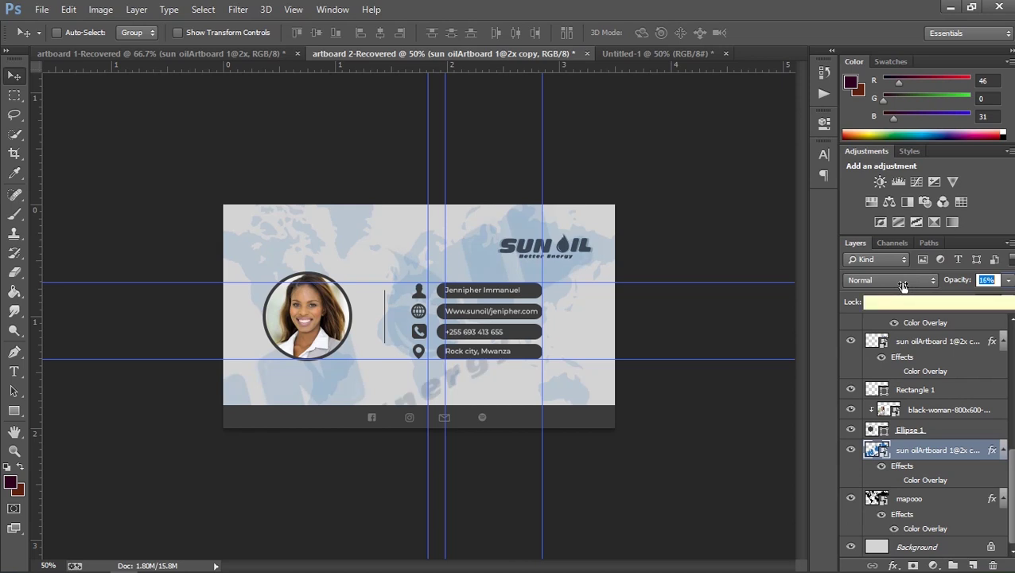
{"action": "left_click", "coordinate": [894, 482]}
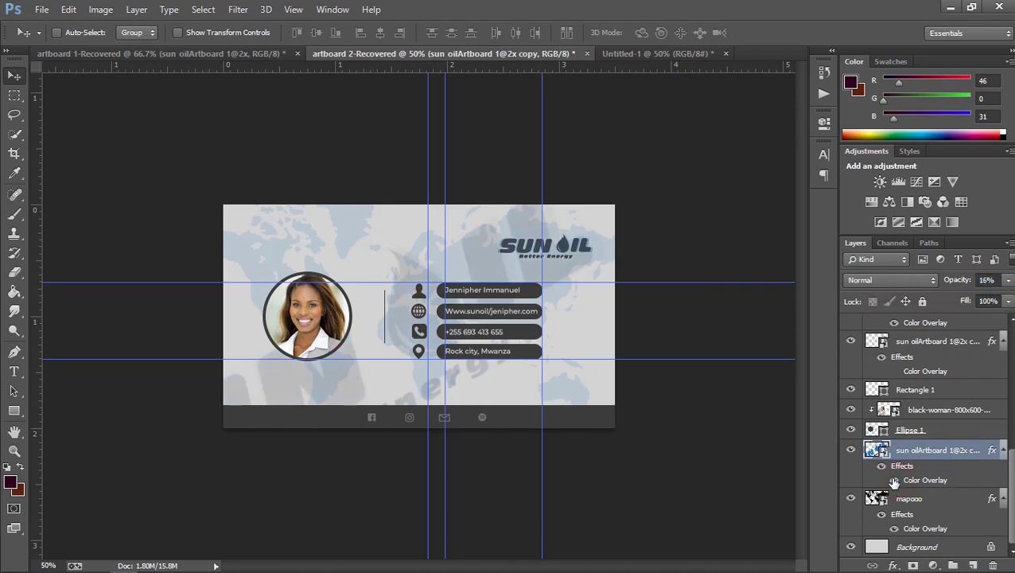